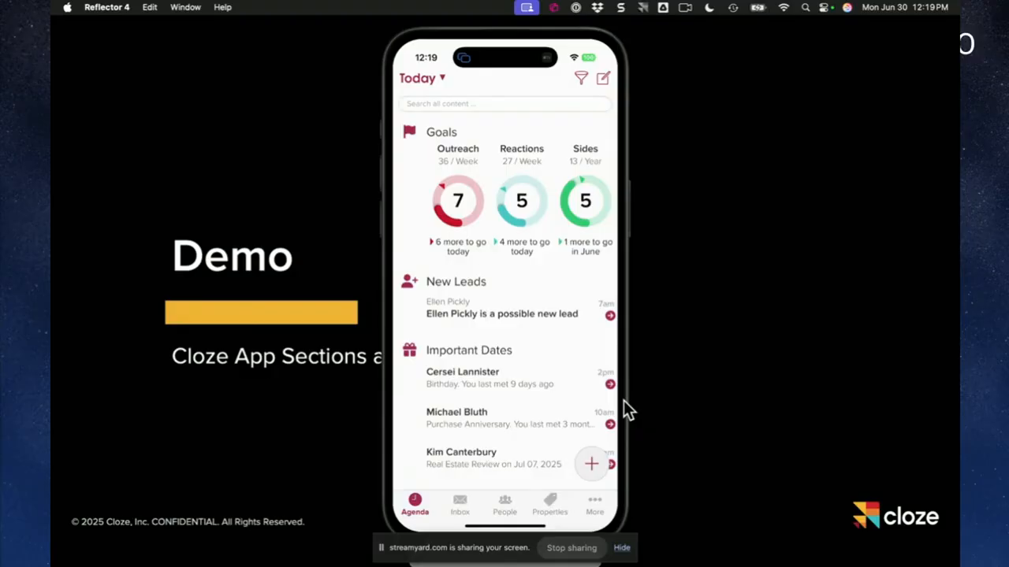
# Step: Switch to the Cloze web app in Safari and look through the Today agenda's sections
pyautogui.hotkey('ctrl', 'Up')
pyautogui.click(791, 411)
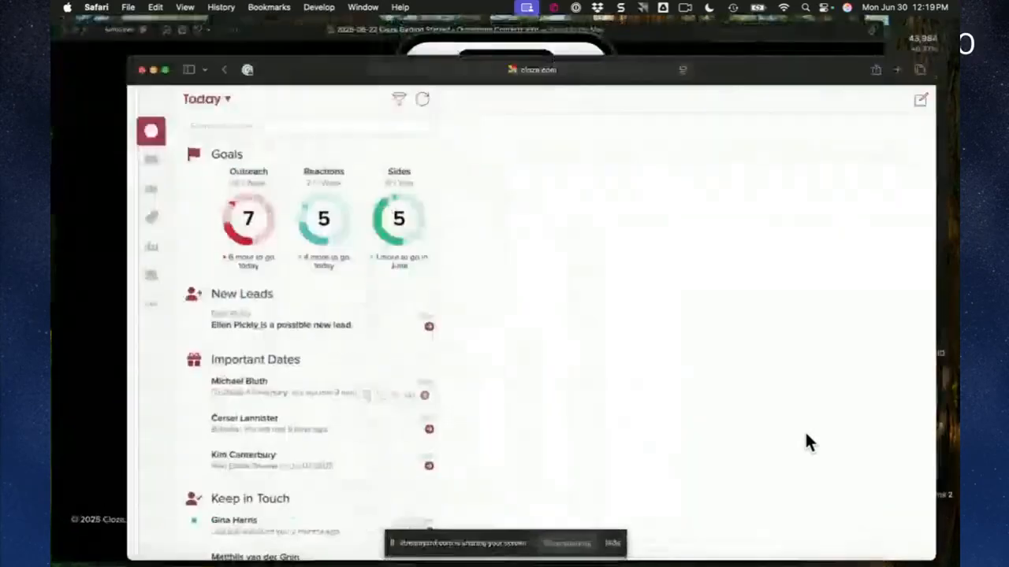
pyautogui.scroll(-5, 247, 400)
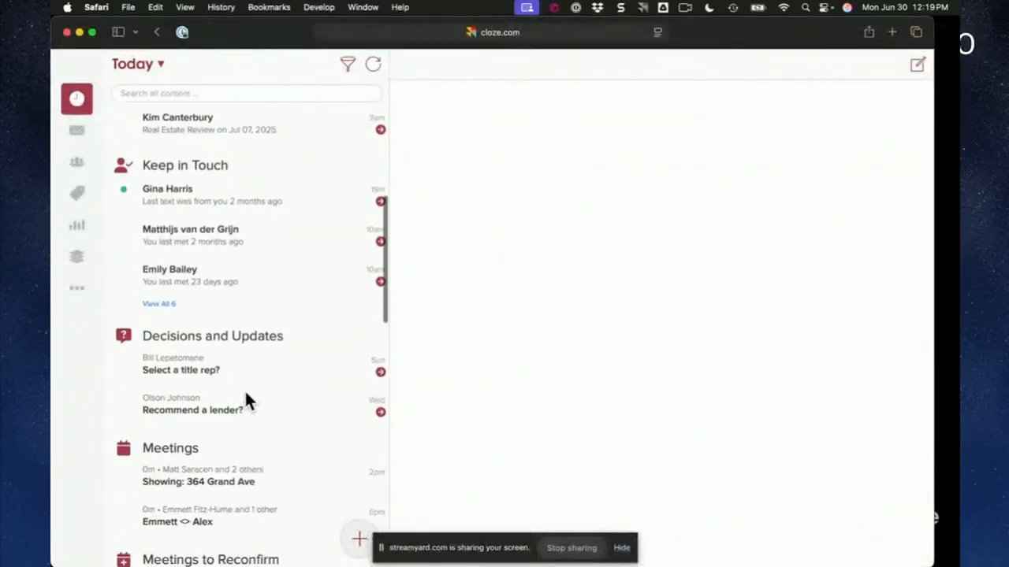
pyautogui.scroll(-4, 246, 399)
pyautogui.scroll(10, 247, 399)
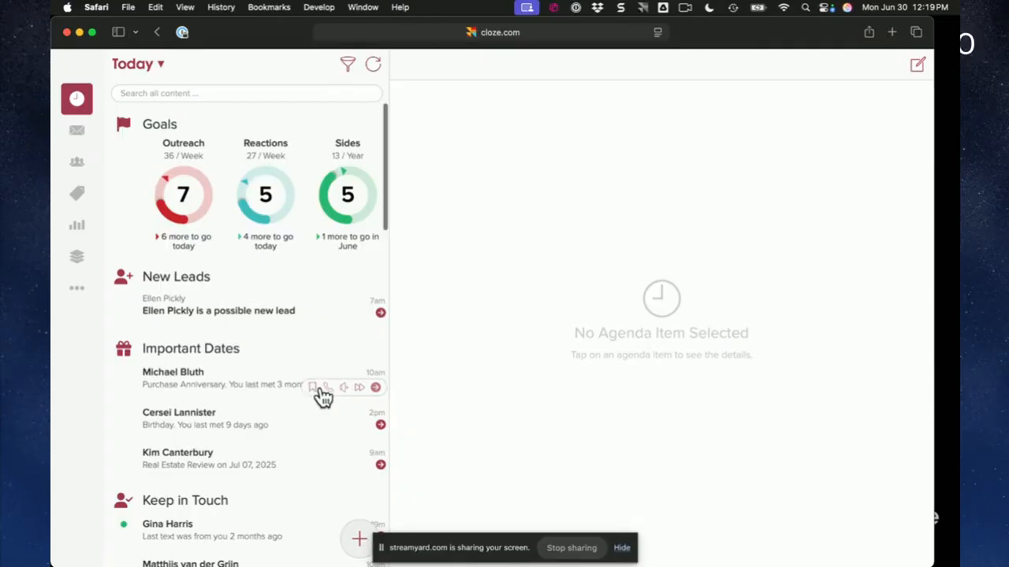
# Step: Preview the suggested email for the purchase anniversary under Important Dates and discard its draft
pyautogui.click(373, 389)
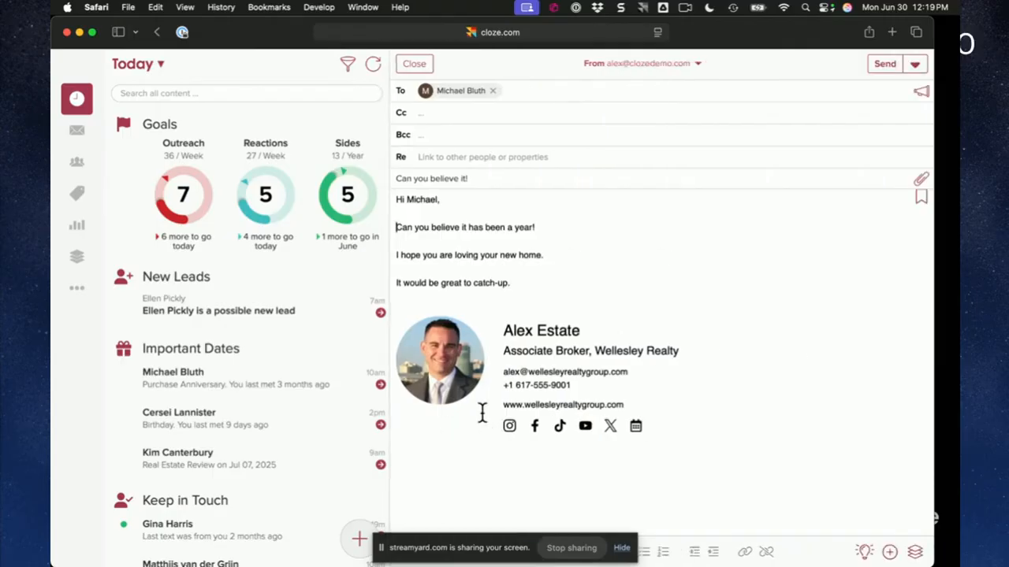
pyautogui.click(414, 66)
pyautogui.click(415, 90)
# Step: Preview the suggested check-in email for the first Keep in Touch contact and delete the draft
pyautogui.scroll(-4, 272, 386)
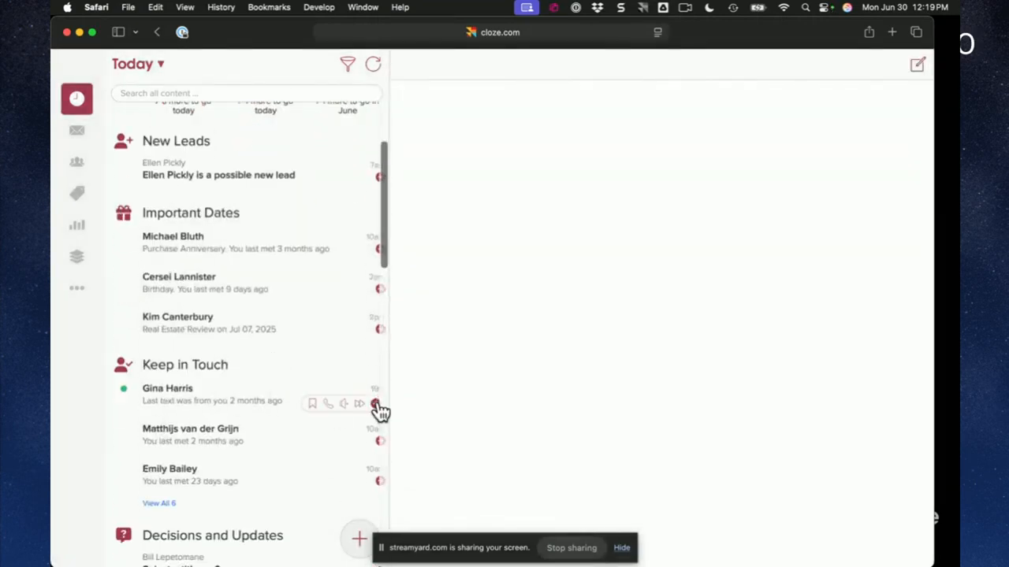
pyautogui.click(380, 402)
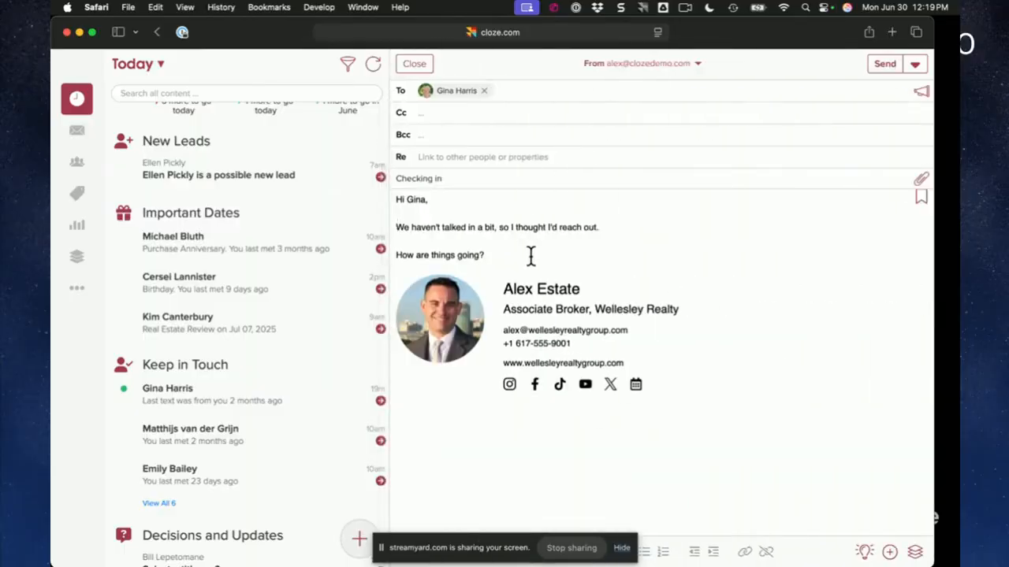
pyautogui.click(416, 67)
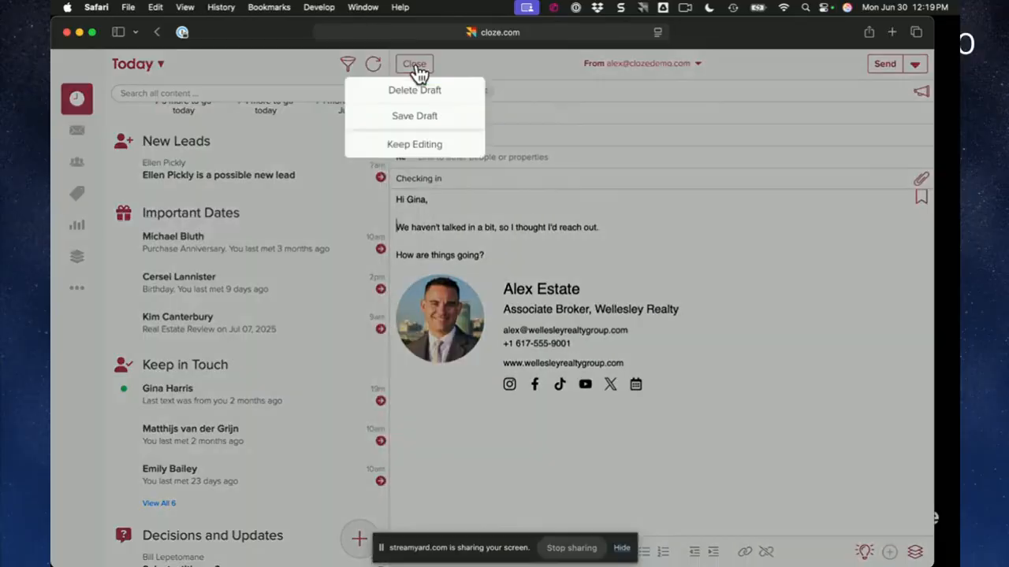
pyautogui.click(423, 99)
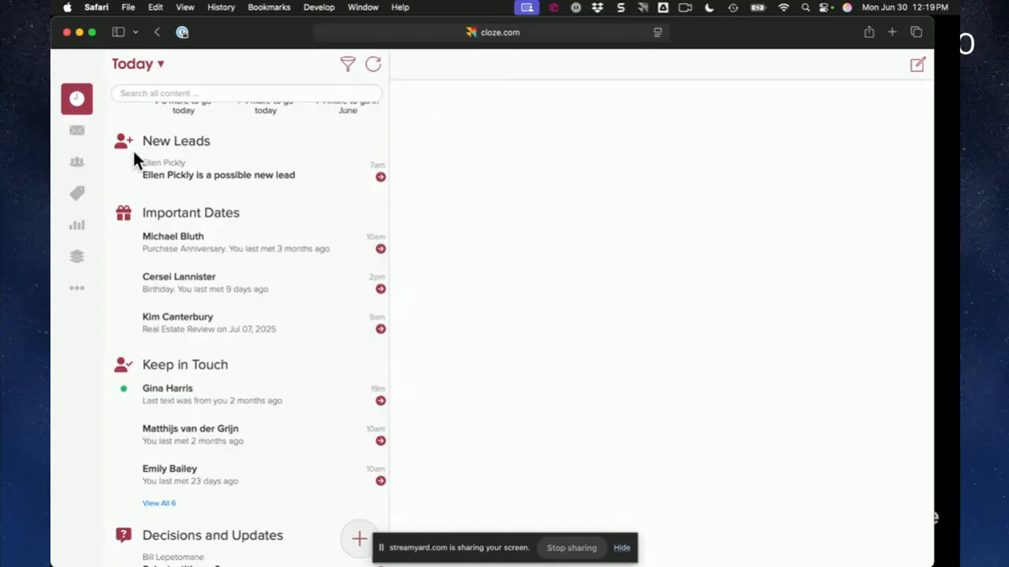
# Step: Open today's "Update" email in the Focused inbox and switch the message list to Bulk
pyautogui.click(75, 132)
pyautogui.click(197, 162)
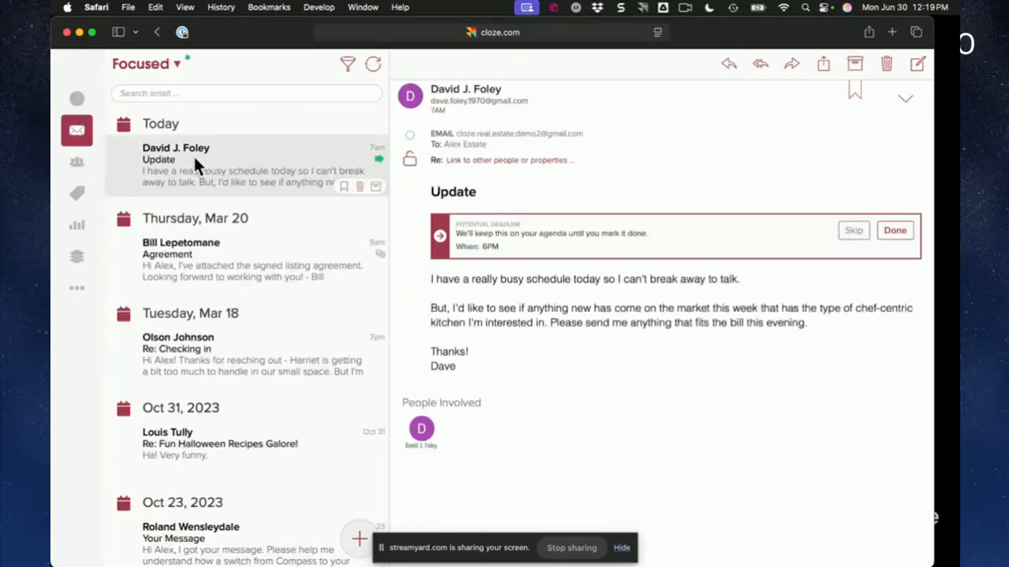
pyautogui.click(168, 68)
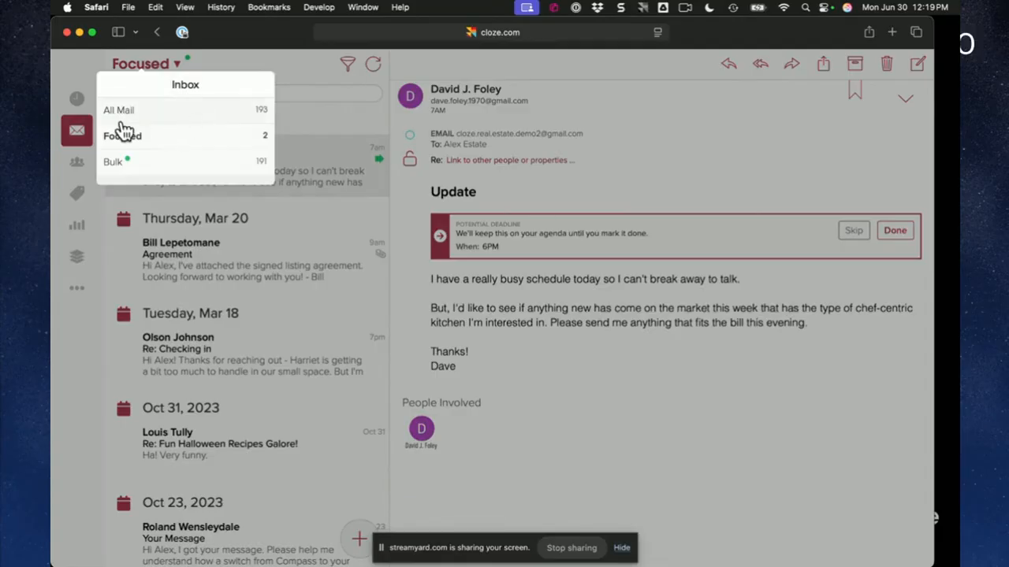
pyautogui.click(156, 167)
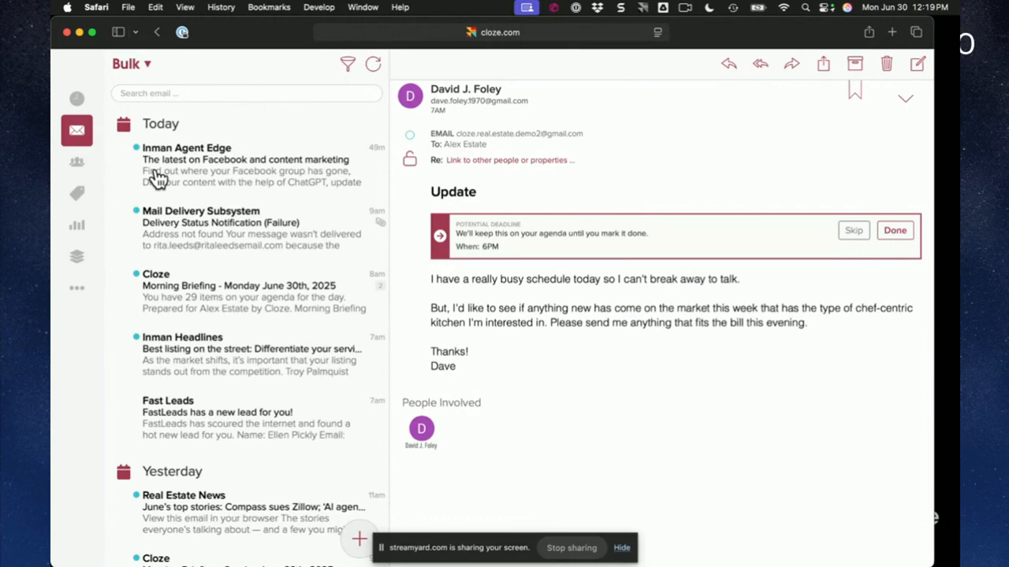
# Step: Show All Mail in the inbox and return the message list to Focused
pyautogui.click(135, 73)
pyautogui.click(153, 111)
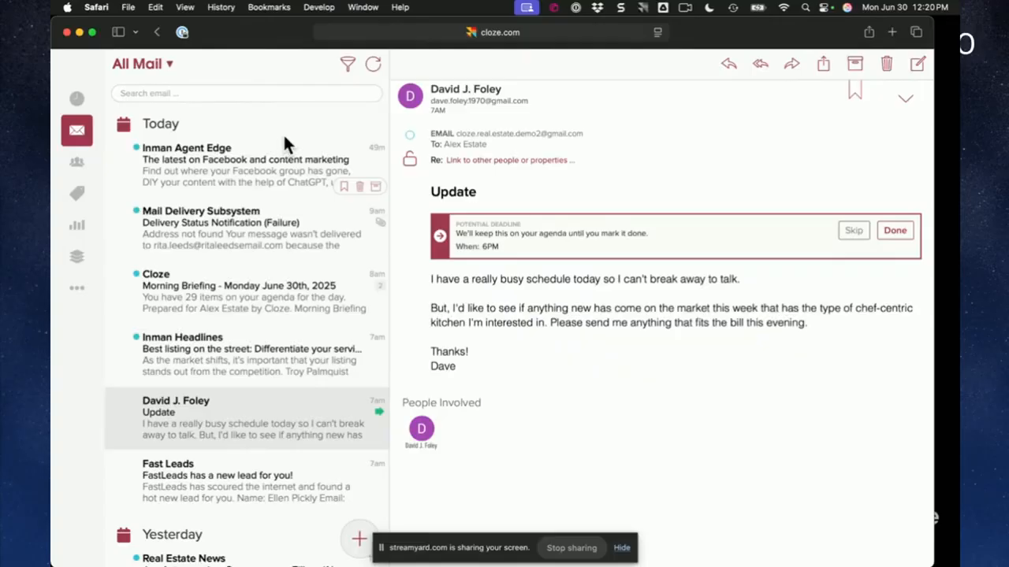
pyautogui.click(169, 67)
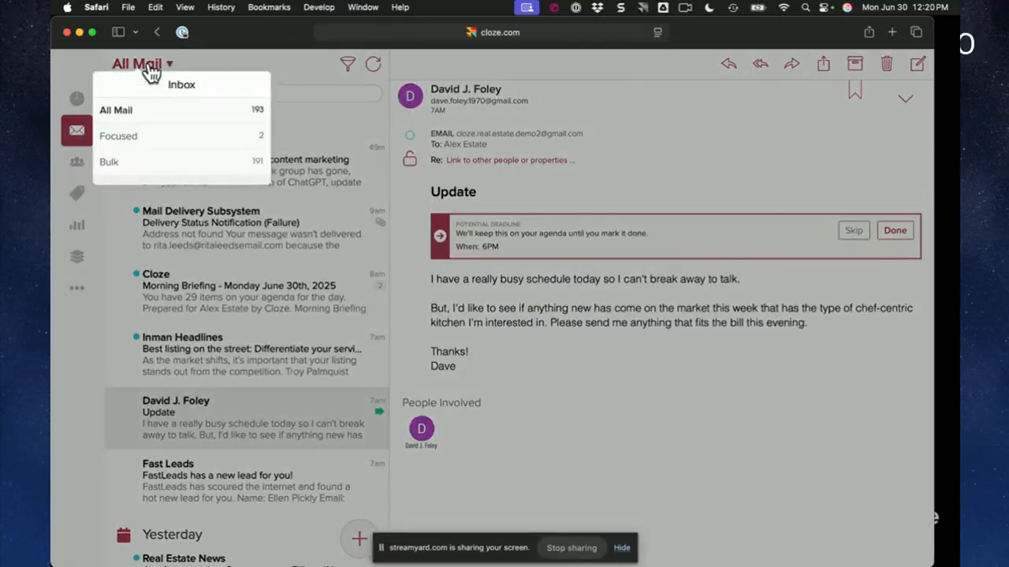
pyautogui.click(156, 148)
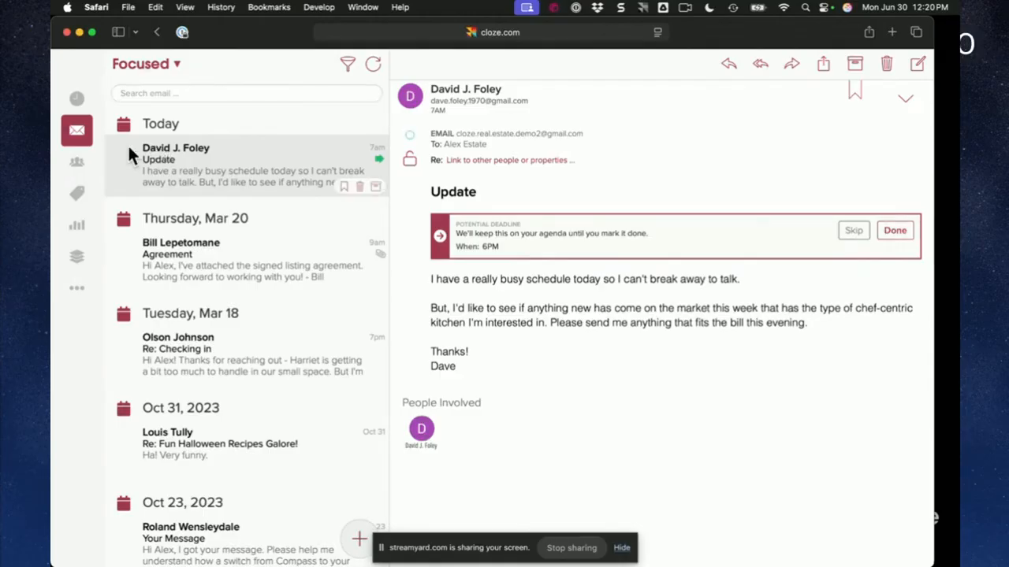
# Step: Open the People section and check the available view settings, keeping the full-screen table
pyautogui.click(78, 167)
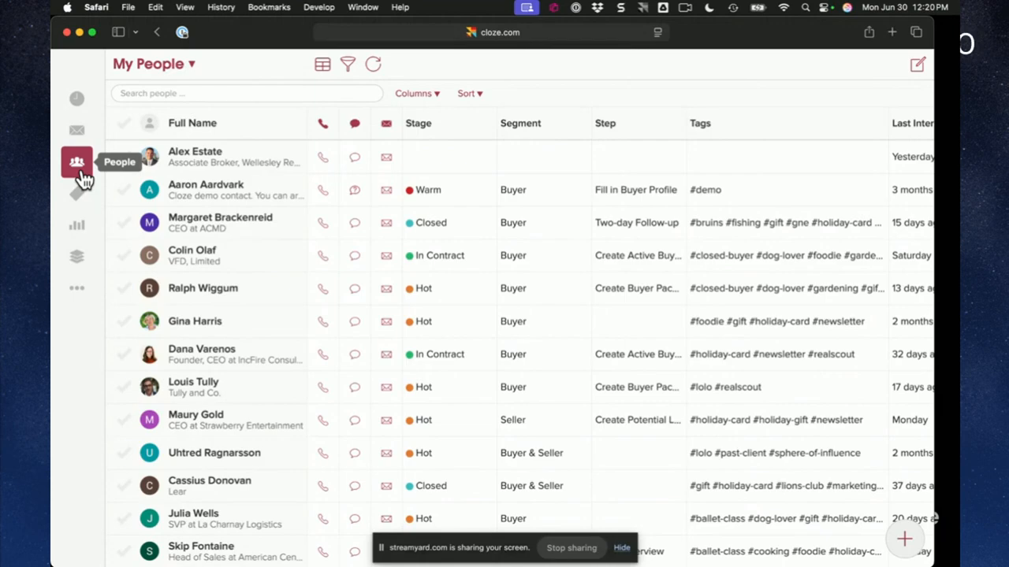
pyautogui.click(322, 70)
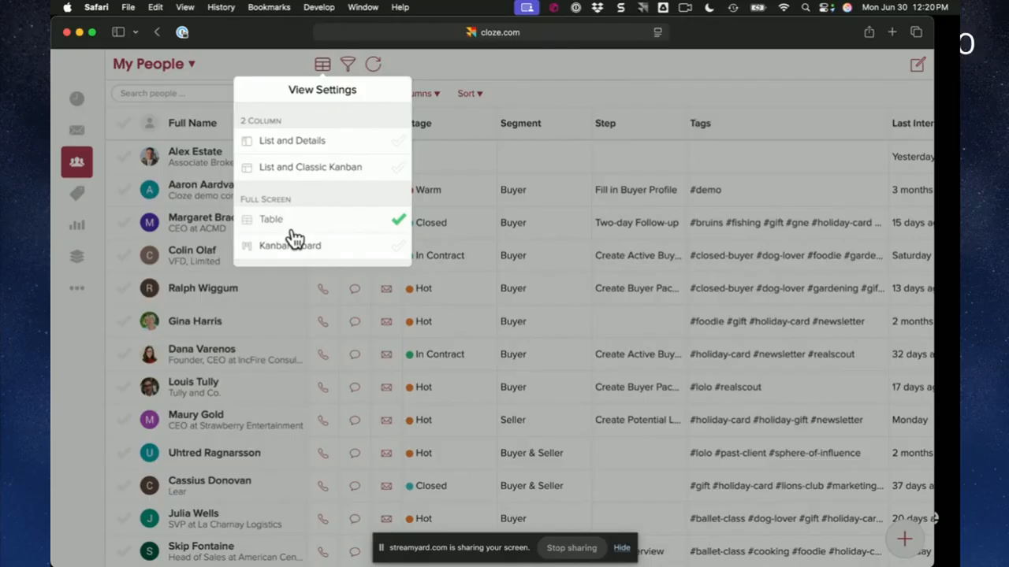
pyautogui.click(465, 59)
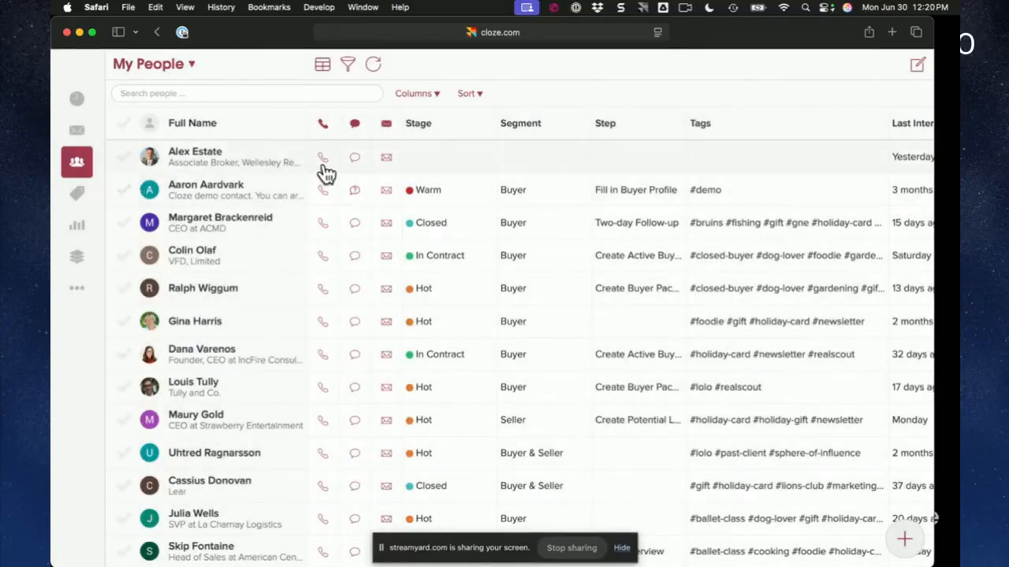
# Step: Check the column choices for the people table and look across its columns
pyautogui.click(415, 101)
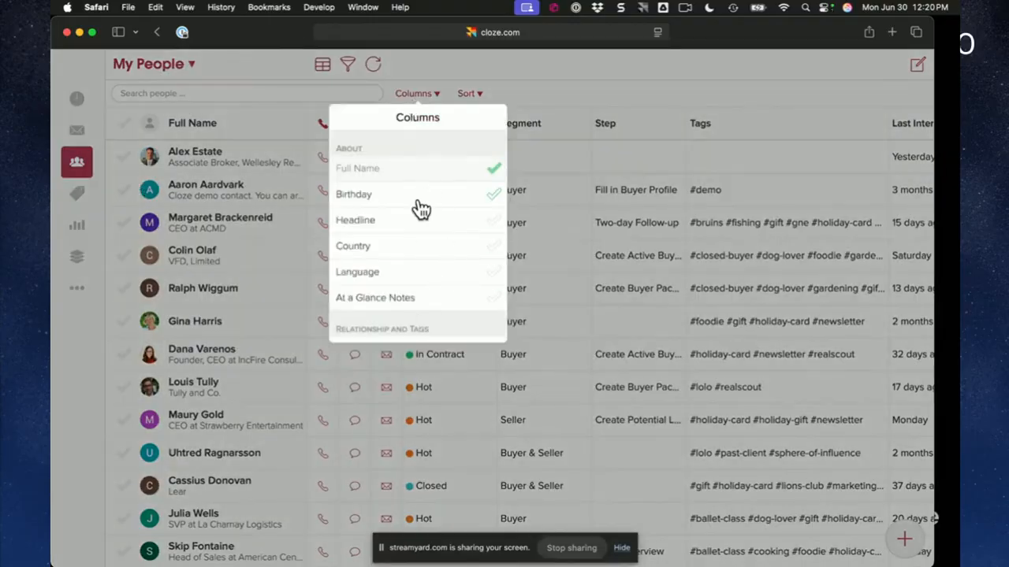
pyautogui.click(522, 75)
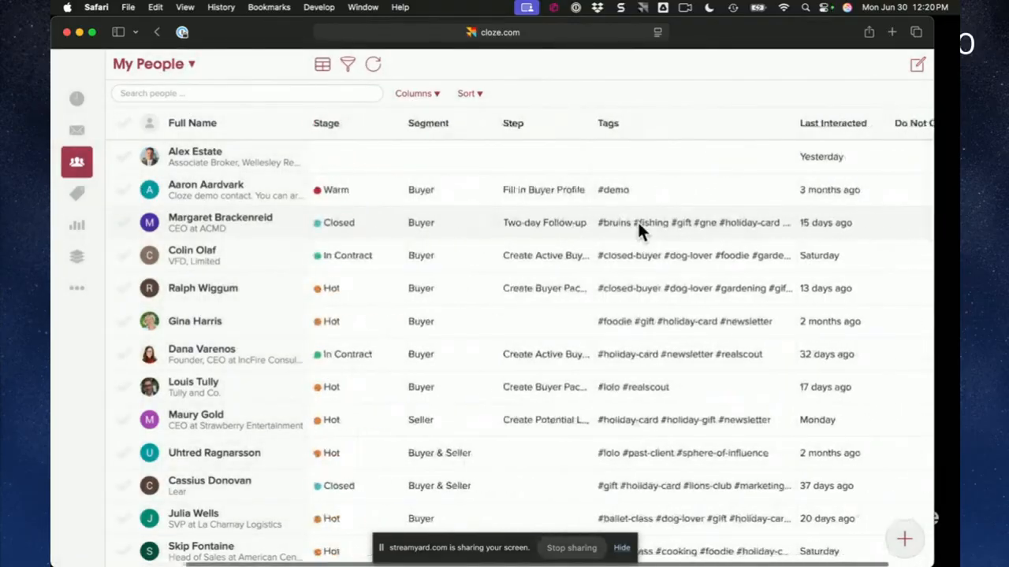
pyautogui.hscroll(3, 637, 222)
pyautogui.hscroll(-3, 636, 222)
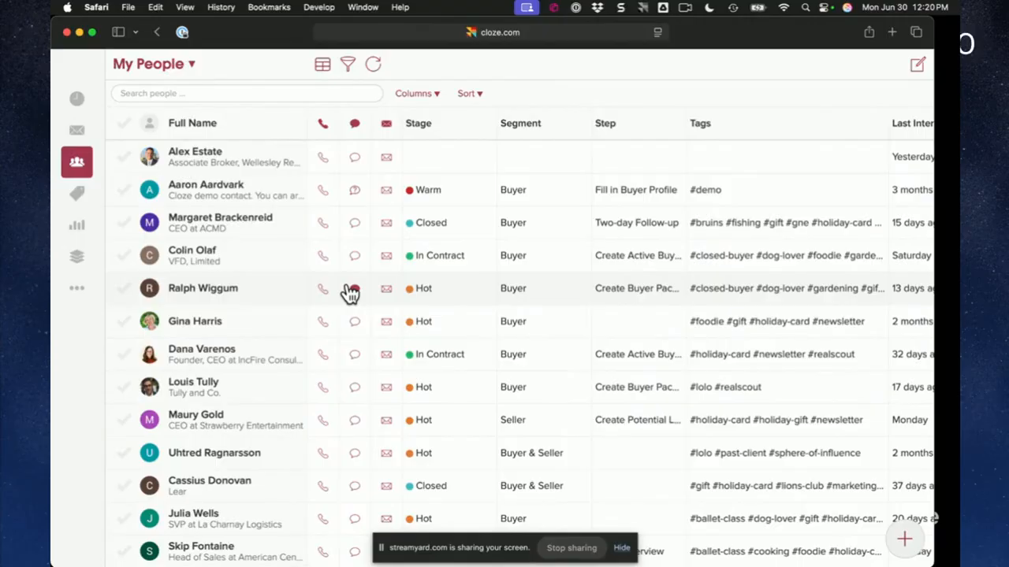
# Step: Visit the Properties section and the charts section, and open All Libraries
pyautogui.click(77, 195)
pyautogui.click(74, 232)
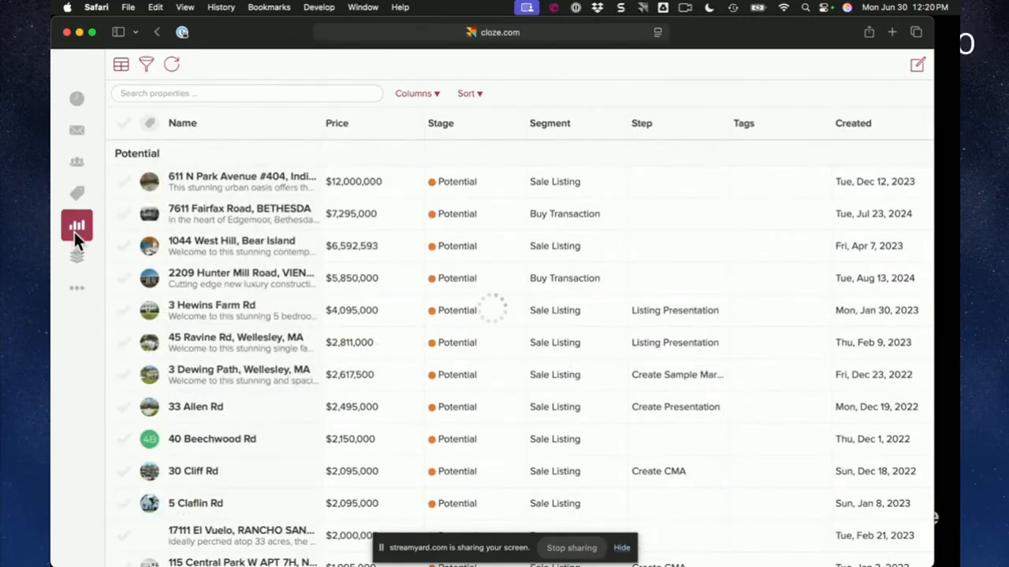
pyautogui.click(75, 254)
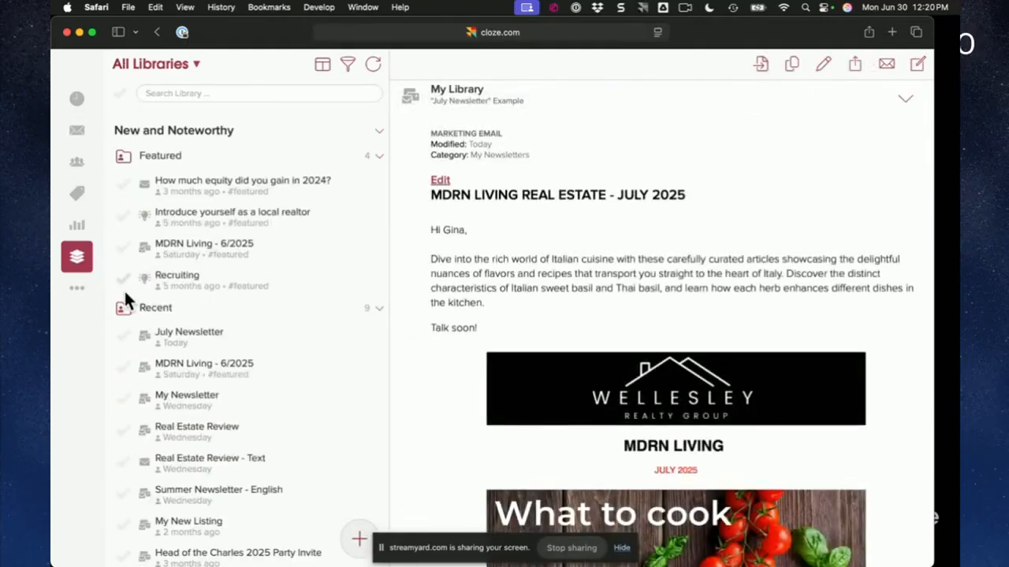
# Step: Open Settings, examine the My Account options and collapse that section again
pyautogui.click(75, 295)
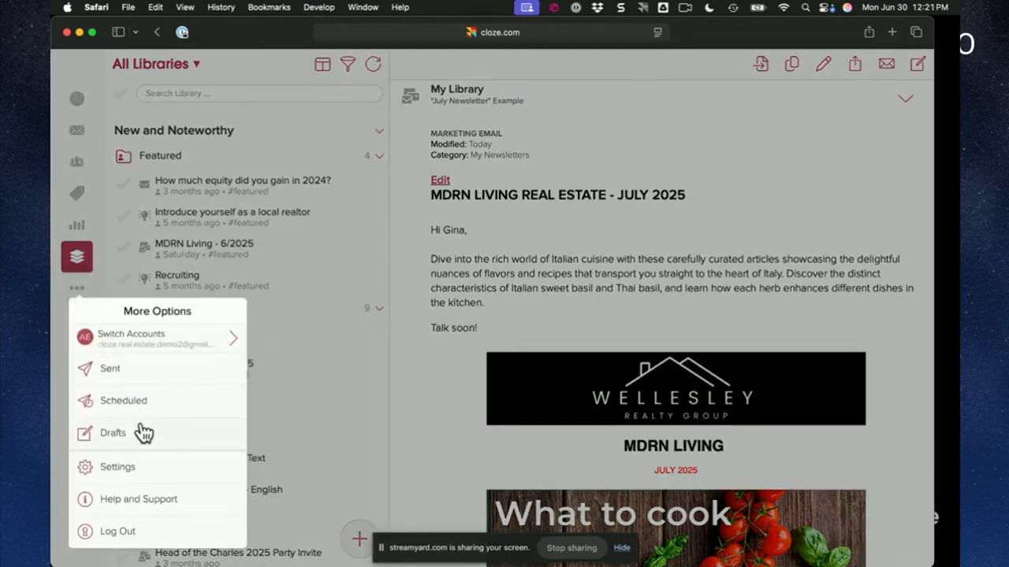
pyautogui.click(161, 477)
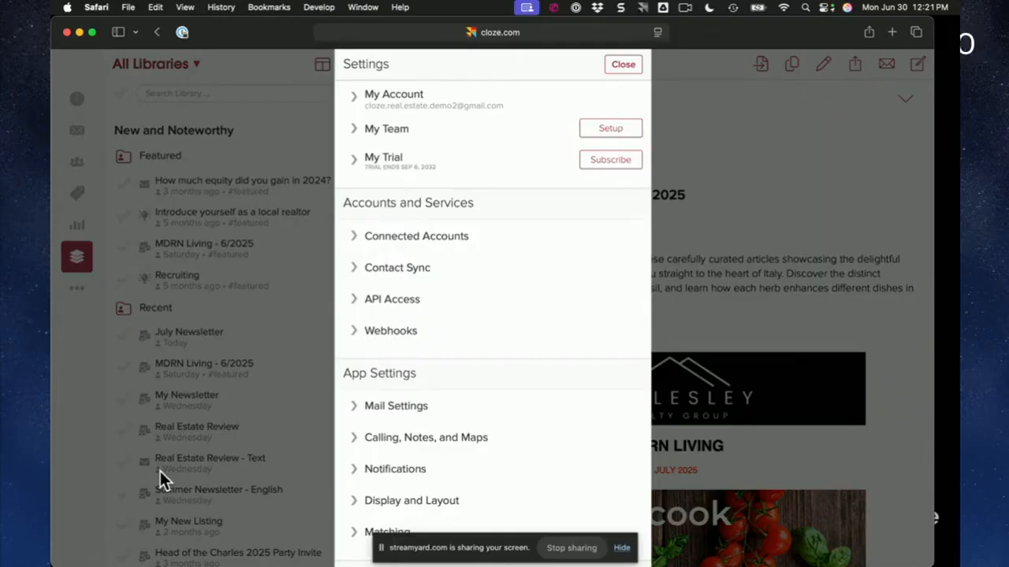
pyautogui.click(448, 99)
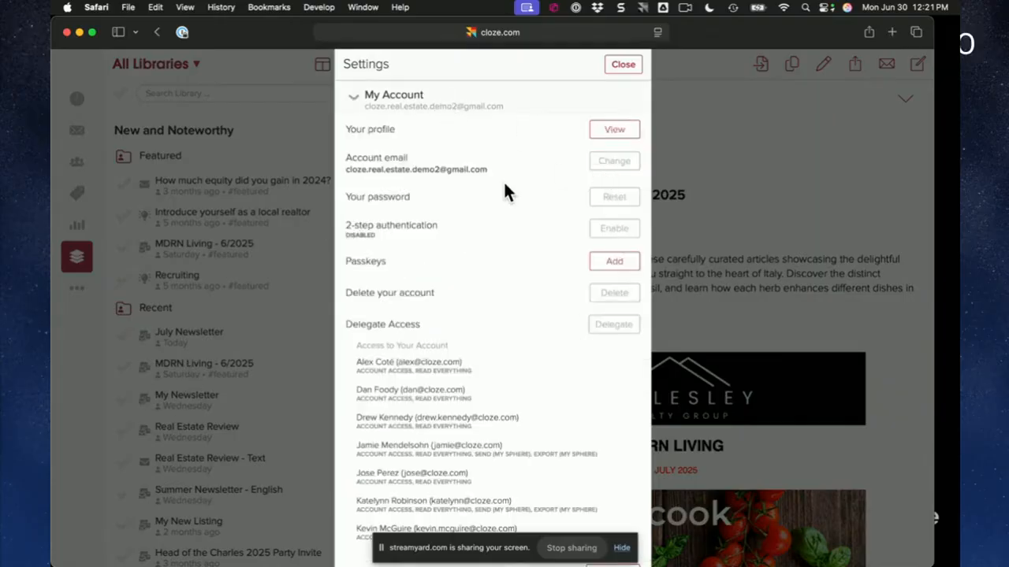
pyautogui.click(432, 117)
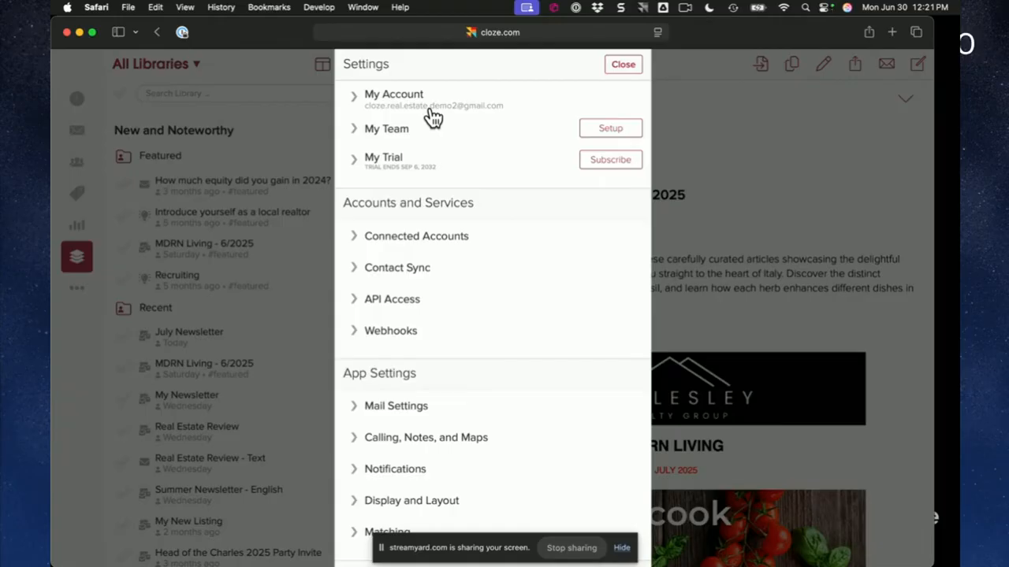
# Step: Expand Connected Accounts under Accounts and Services and review the list of linked accounts and services
pyautogui.scroll(-1, 418, 252)
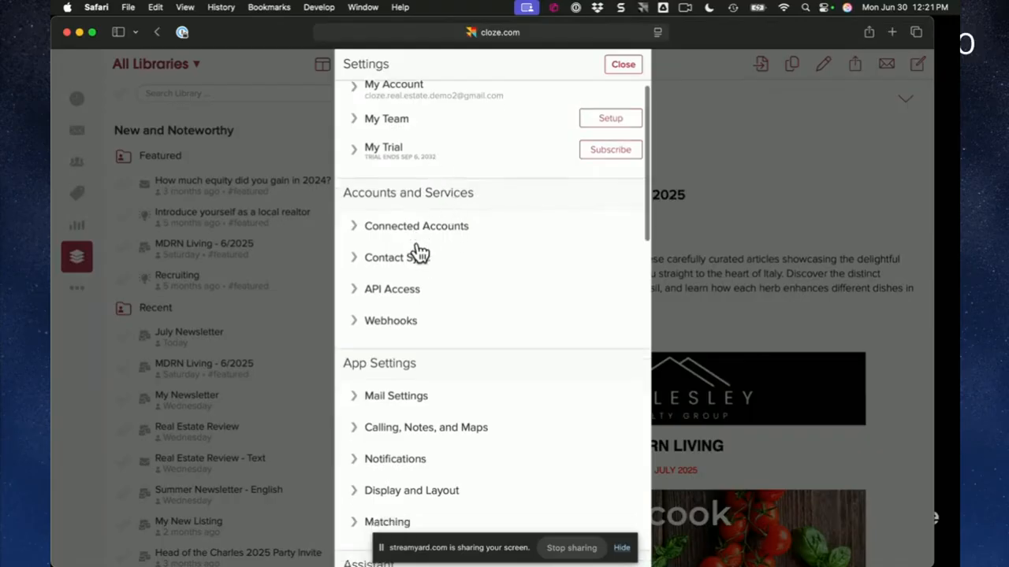
pyautogui.scroll(-2, 418, 252)
pyautogui.click(383, 195)
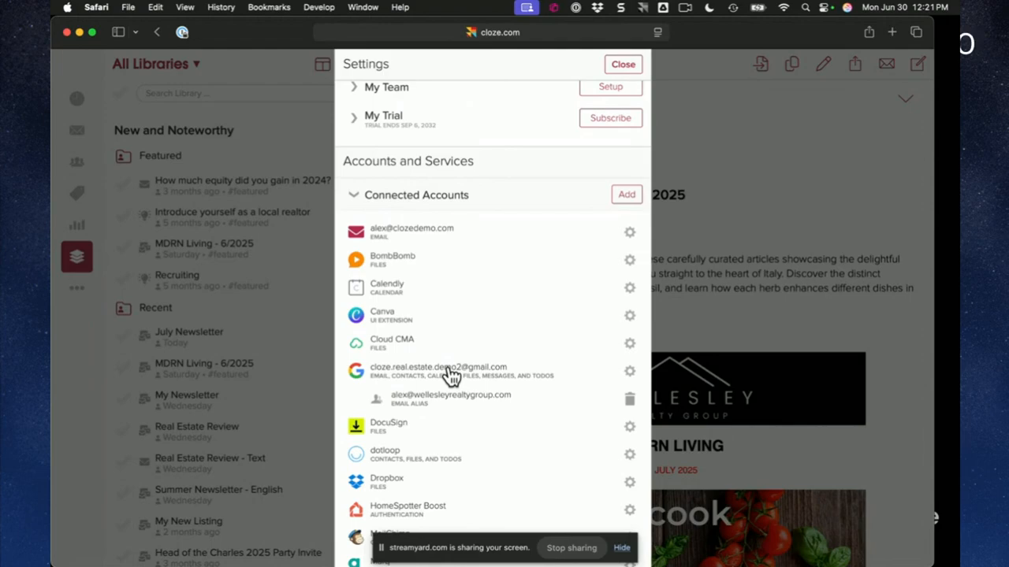
pyautogui.scroll(-10, 451, 374)
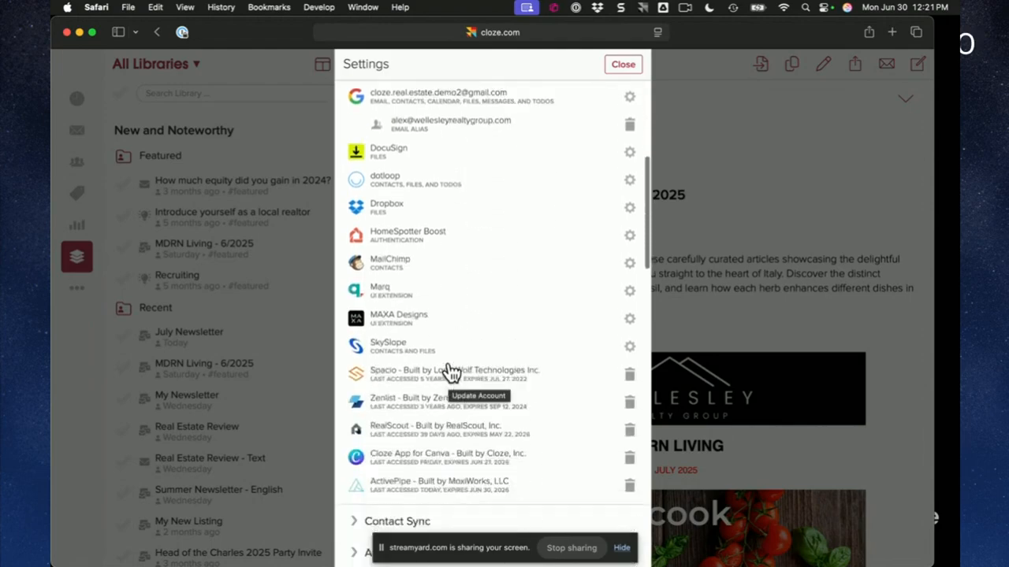
pyautogui.scroll(10, 451, 374)
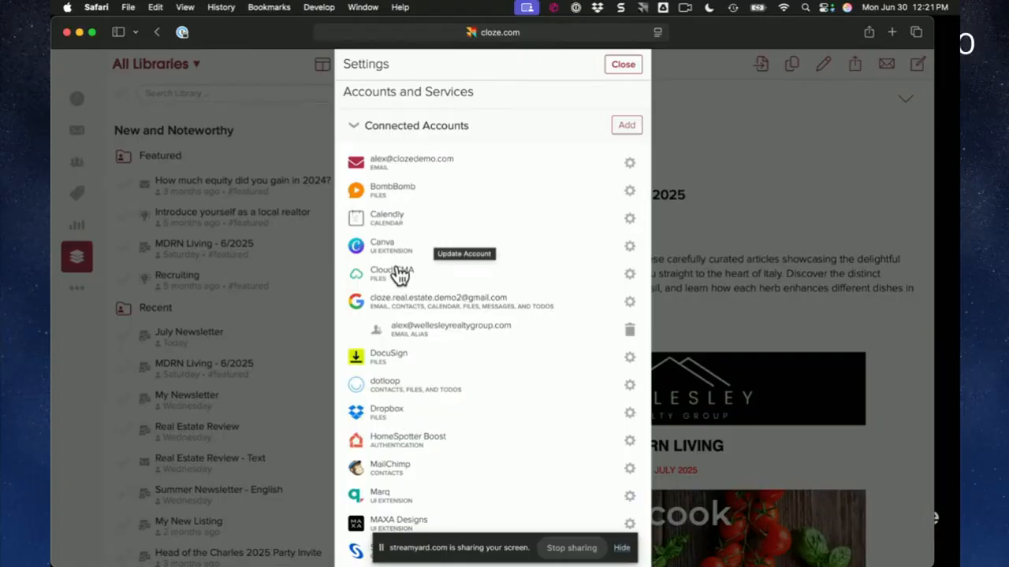
pyautogui.scroll(3, 446, 272)
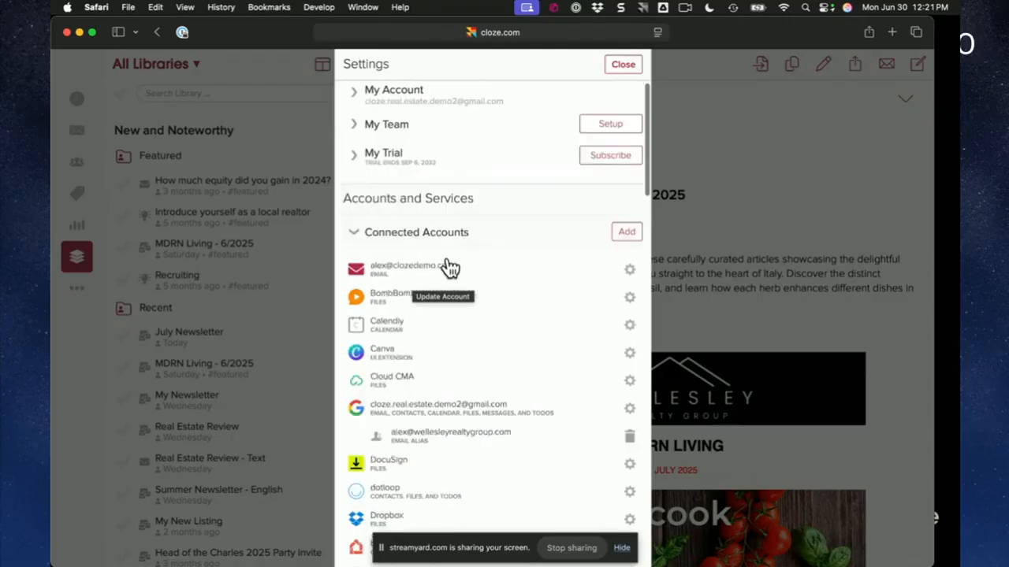
# Step: Examine the account types that can be added, including the Real Estate services, and dismiss the list without adding one
pyautogui.click(625, 233)
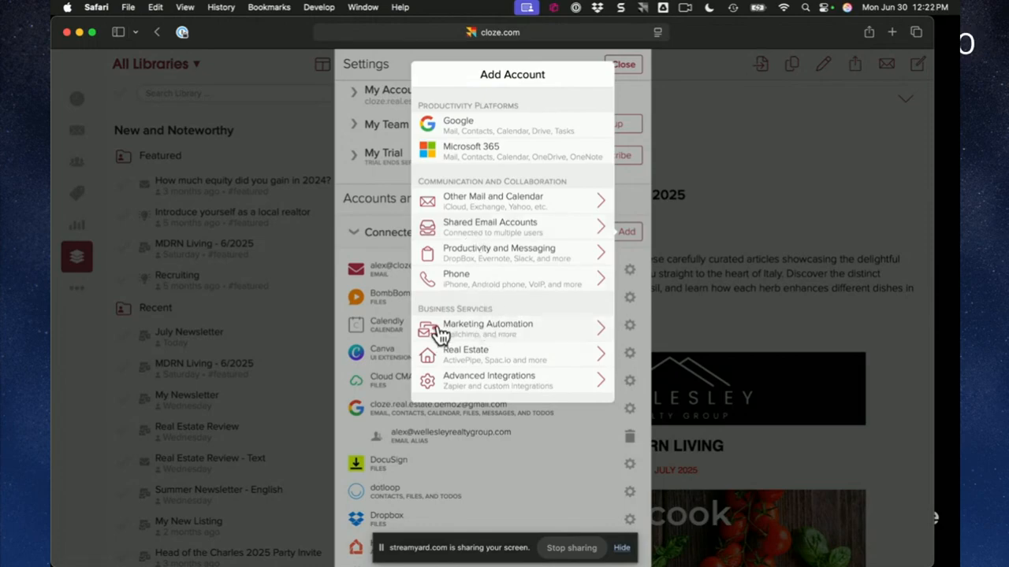
pyautogui.click(453, 360)
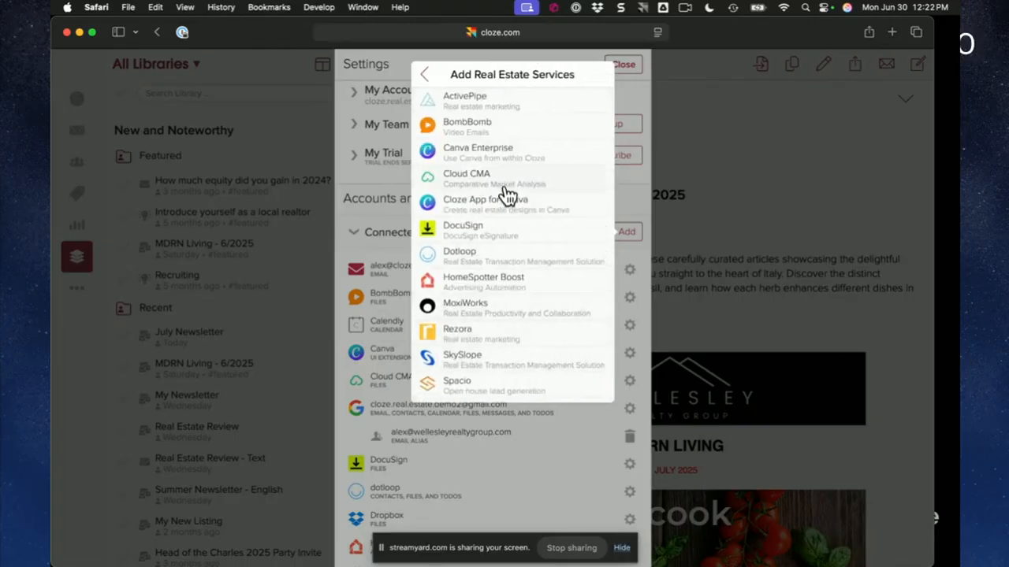
pyautogui.click(424, 76)
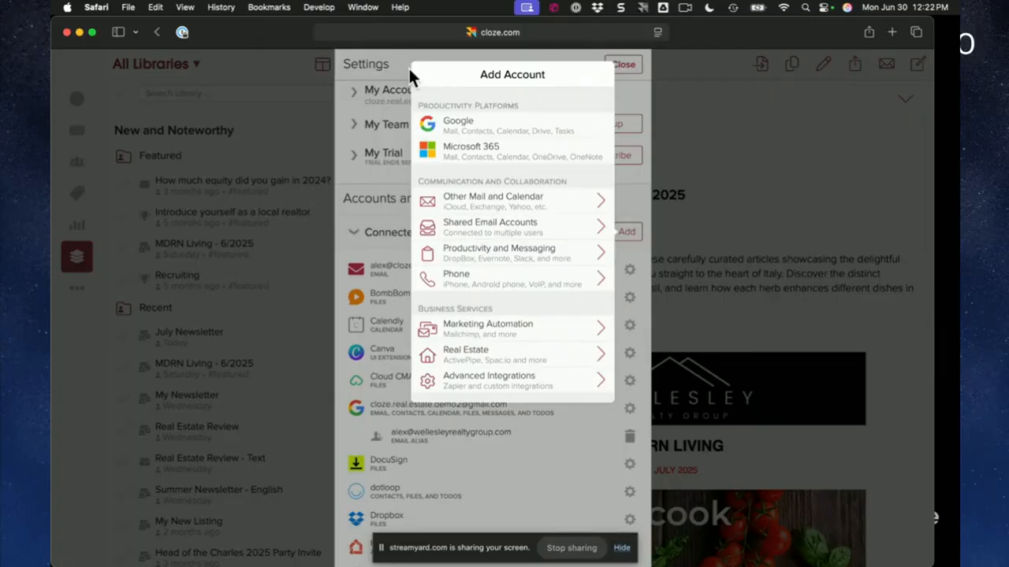
pyautogui.click(403, 74)
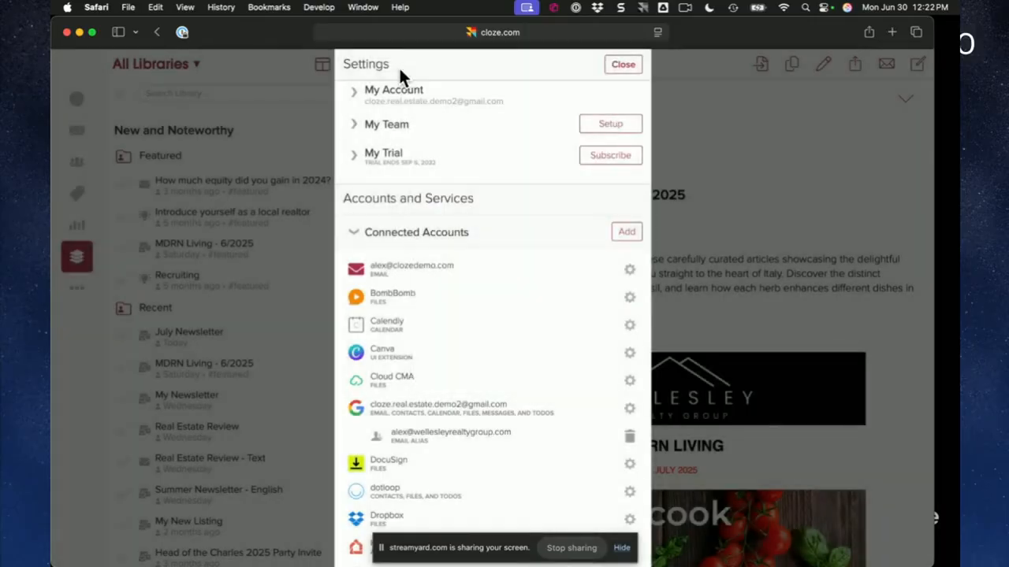
# Step: Collapse Connected Accounts, expand Display and Layout under App Settings and review the section bar, list width and font size options
pyautogui.click(430, 237)
pyautogui.scroll(-5, 480, 308)
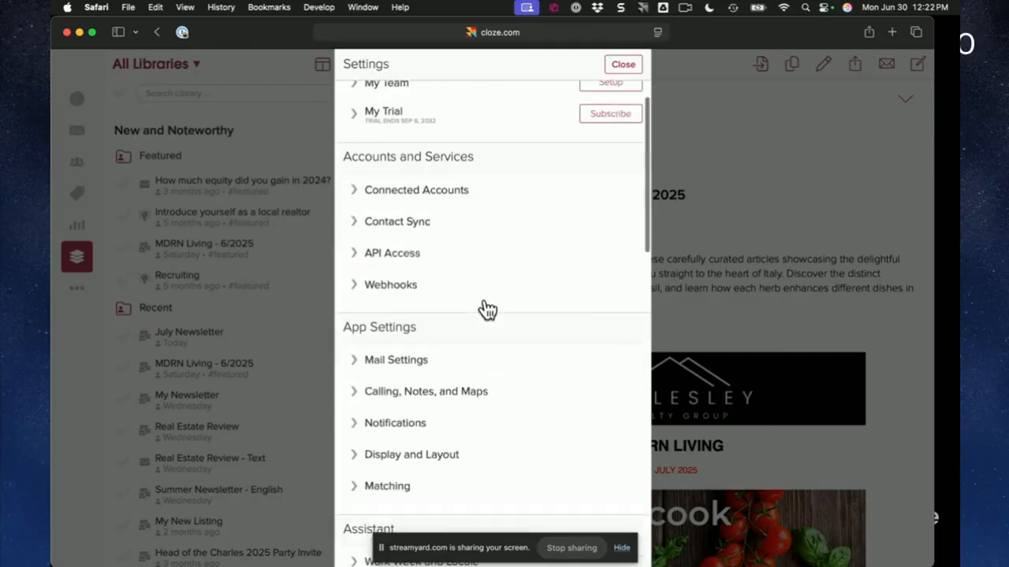
pyautogui.click(434, 261)
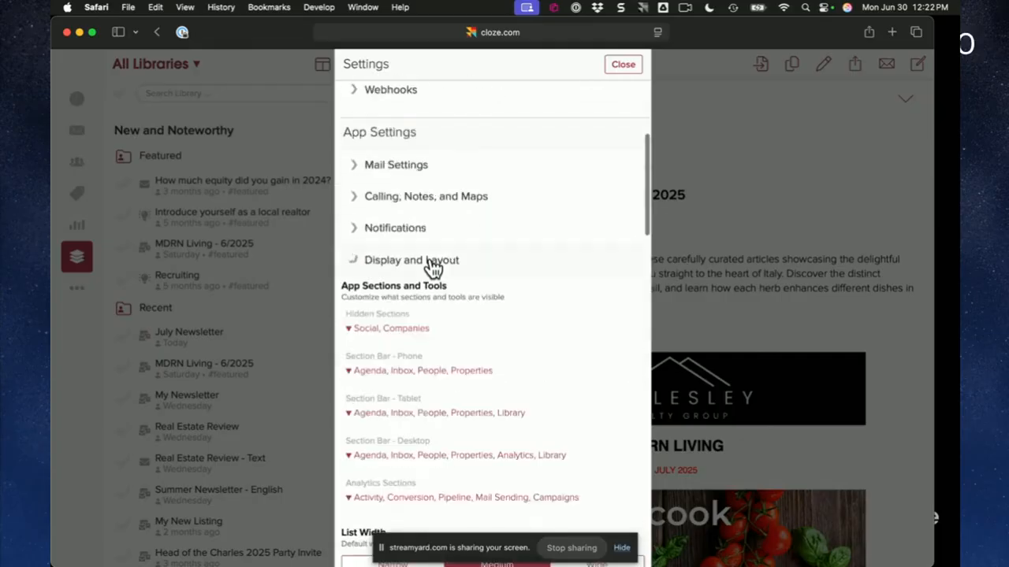
pyautogui.scroll(-3, 474, 276)
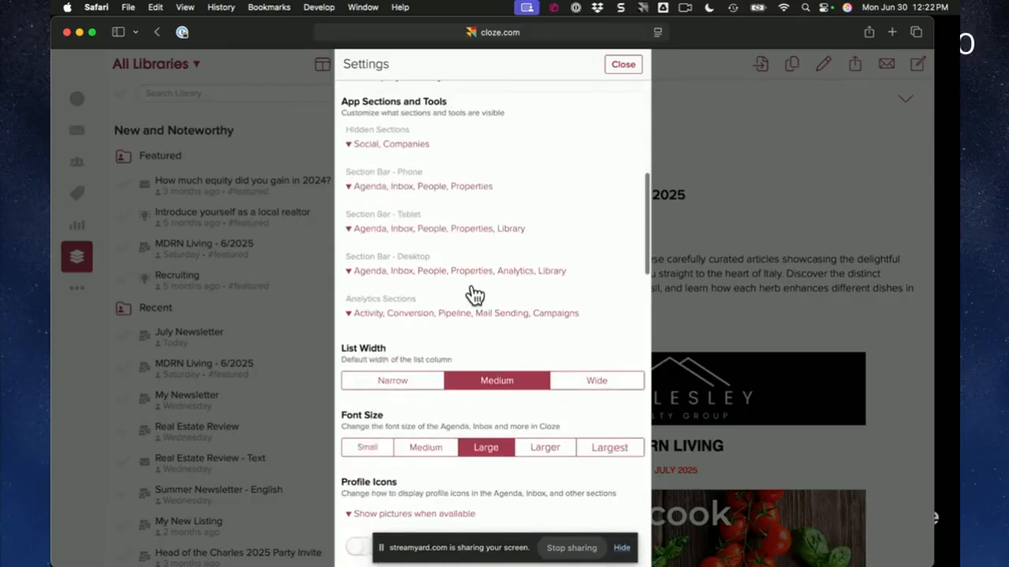
pyautogui.scroll(-2, 469, 315)
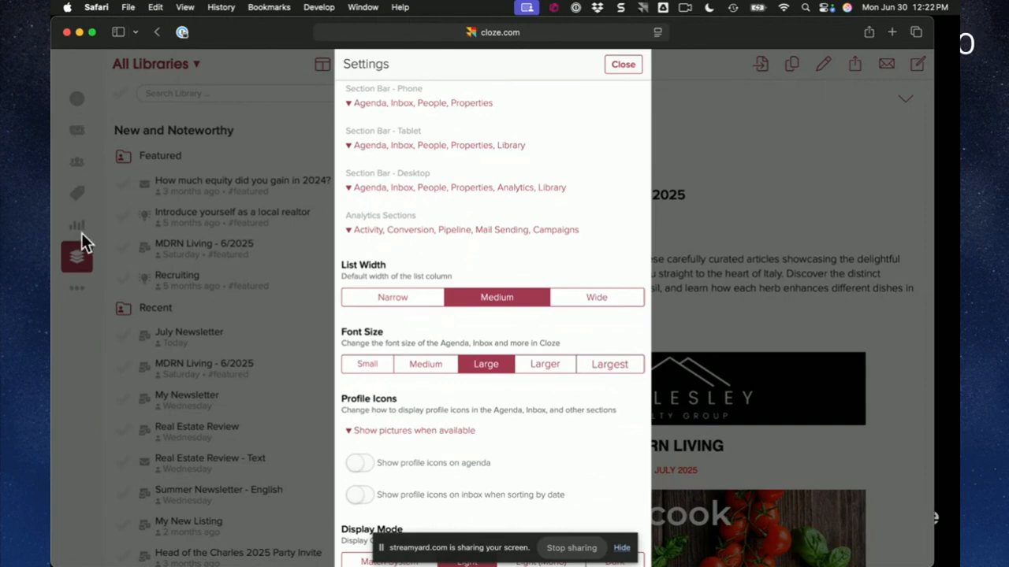
pyautogui.scroll(1, 392, 176)
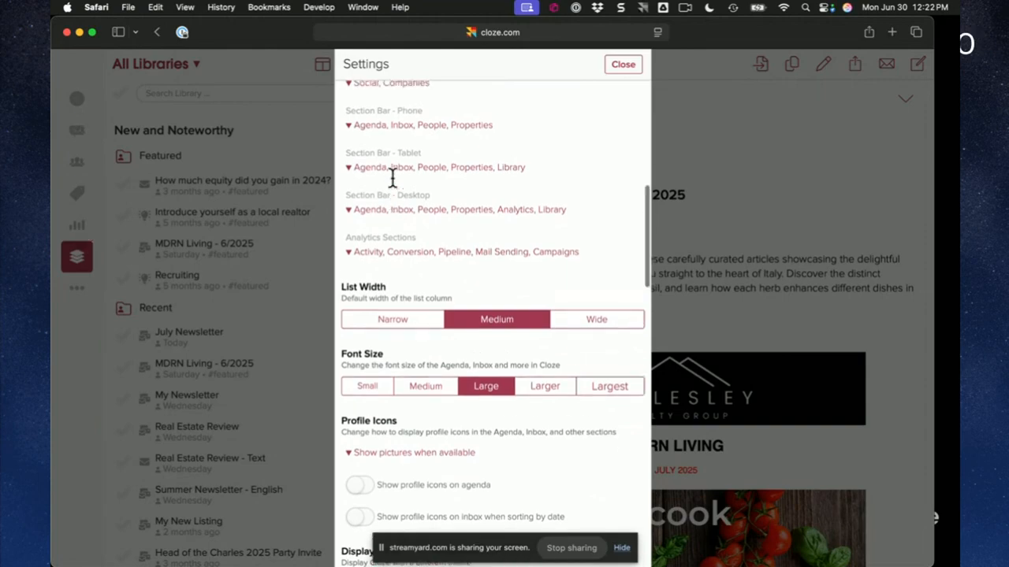
# Step: Try swapping Properties for Library in the phone section bar and cancel without saving
pyautogui.click(422, 129)
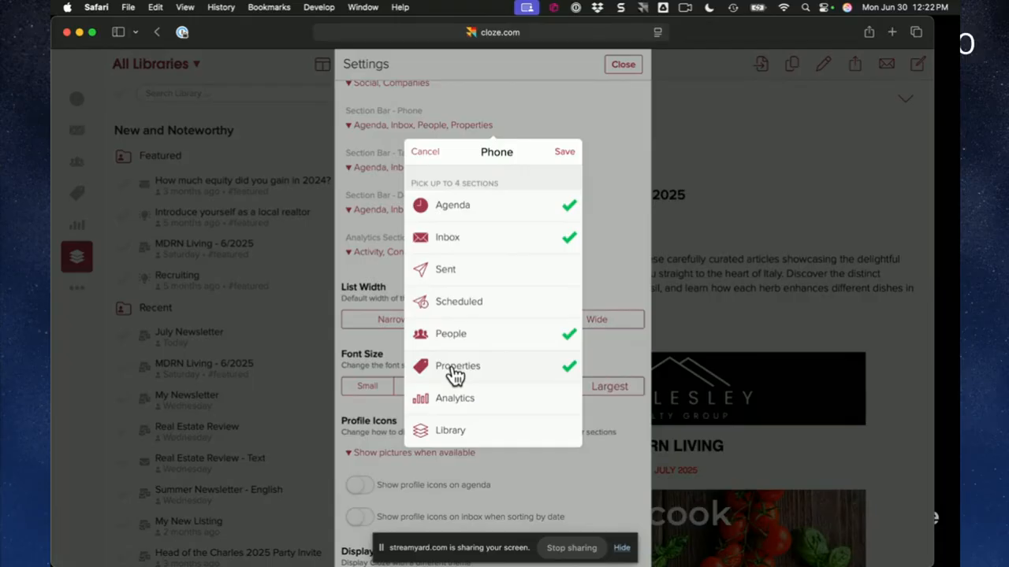
pyautogui.click(507, 432)
pyautogui.click(524, 376)
pyautogui.click(419, 156)
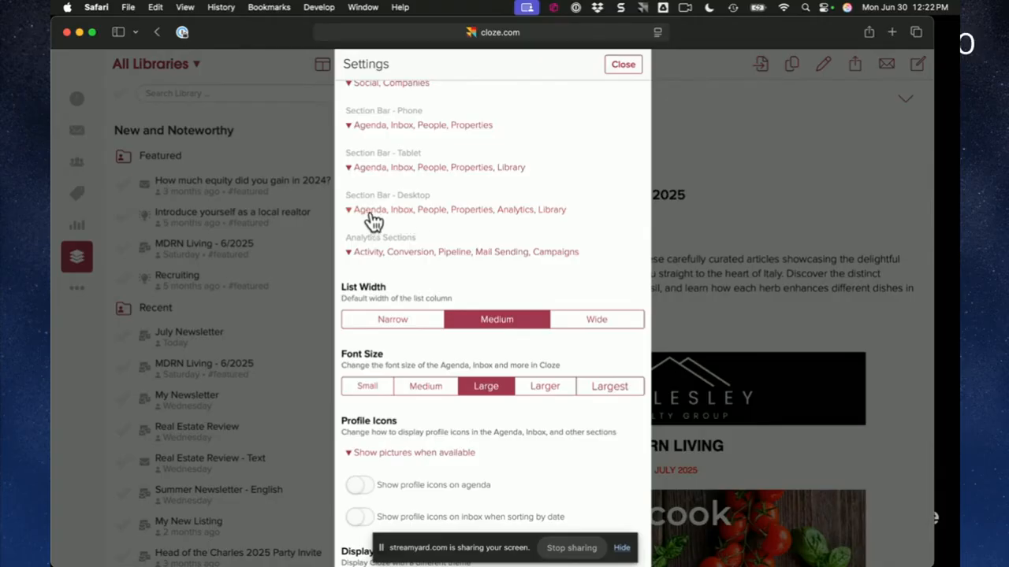
# Step: Add Scheduled and Sent to the desktop section bar and save the selection
pyautogui.click(488, 211)
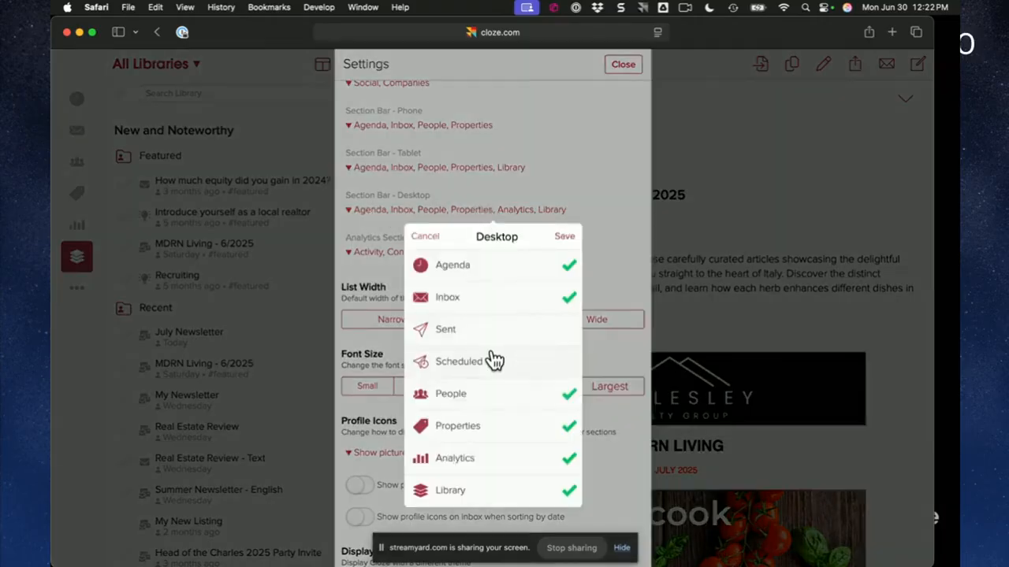
pyautogui.click(513, 368)
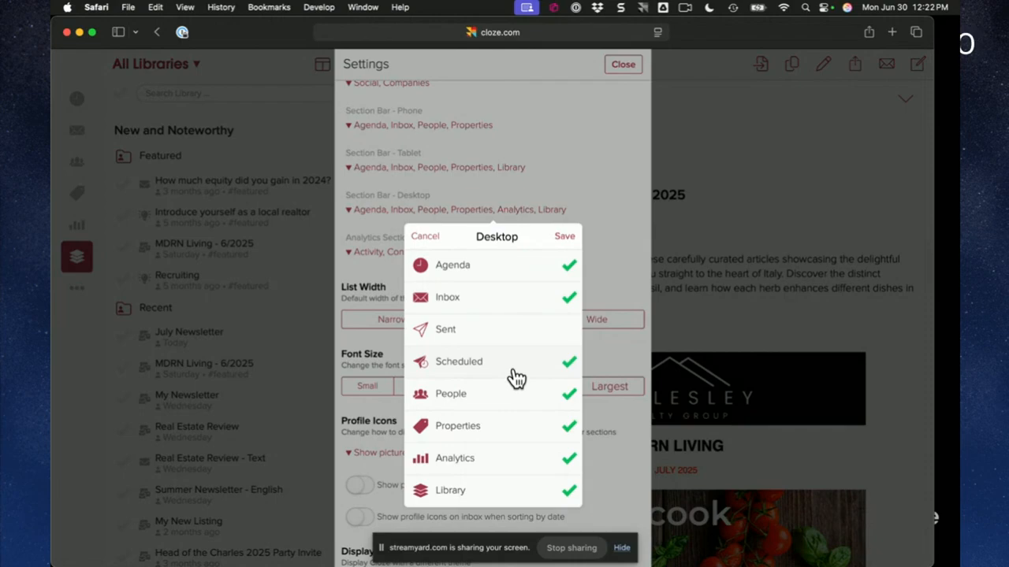
pyautogui.click(512, 337)
pyautogui.click(565, 236)
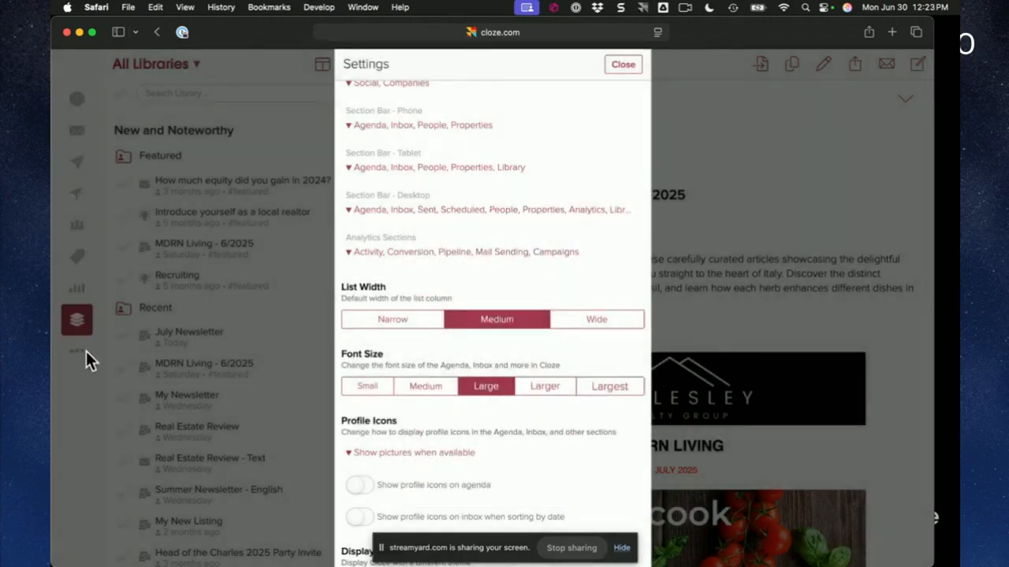
# Step: Remove Sent and Scheduled from the desktop section bar and save the selection
pyautogui.click(468, 210)
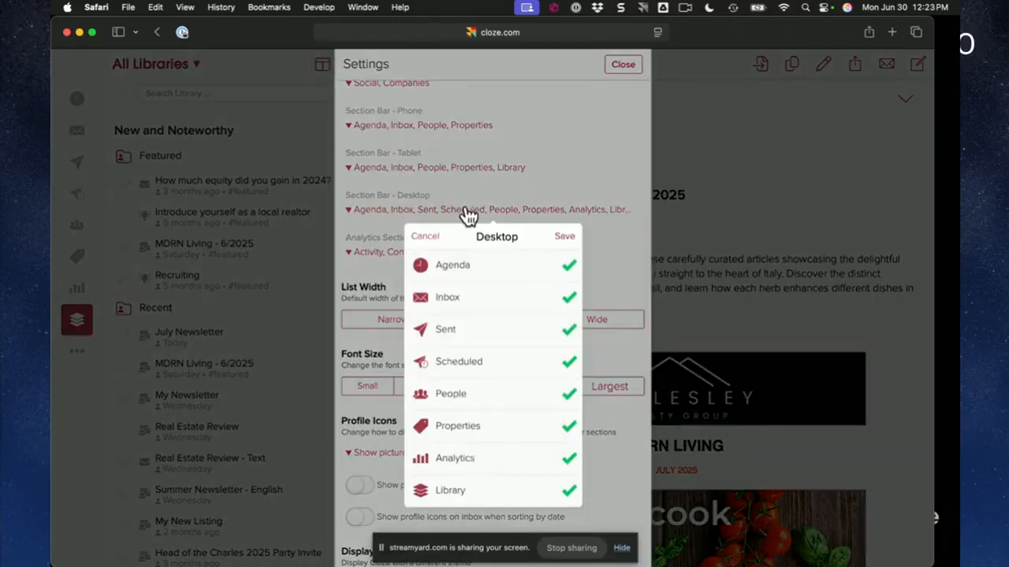
pyautogui.click(534, 333)
pyautogui.click(534, 365)
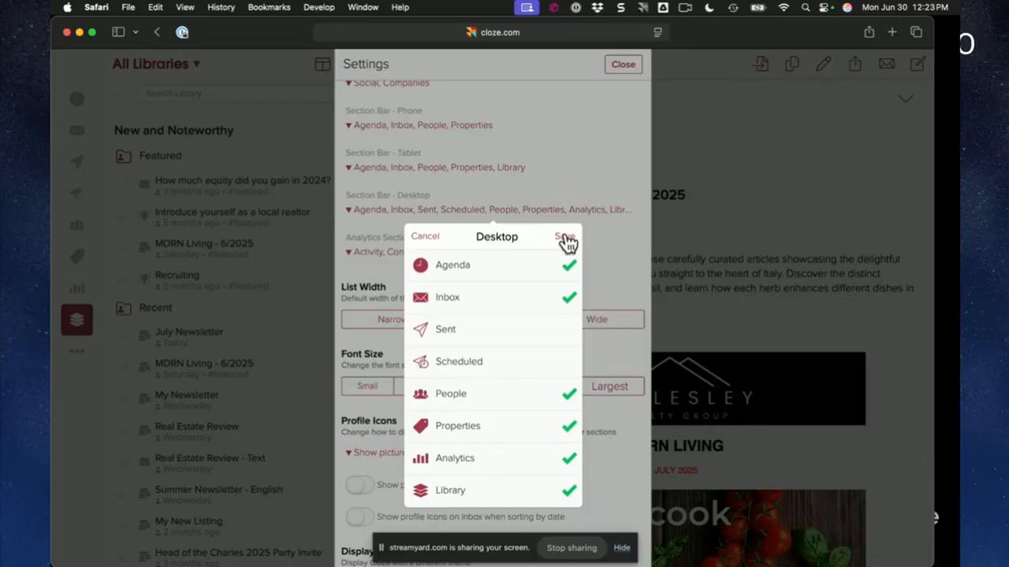
pyautogui.click(567, 237)
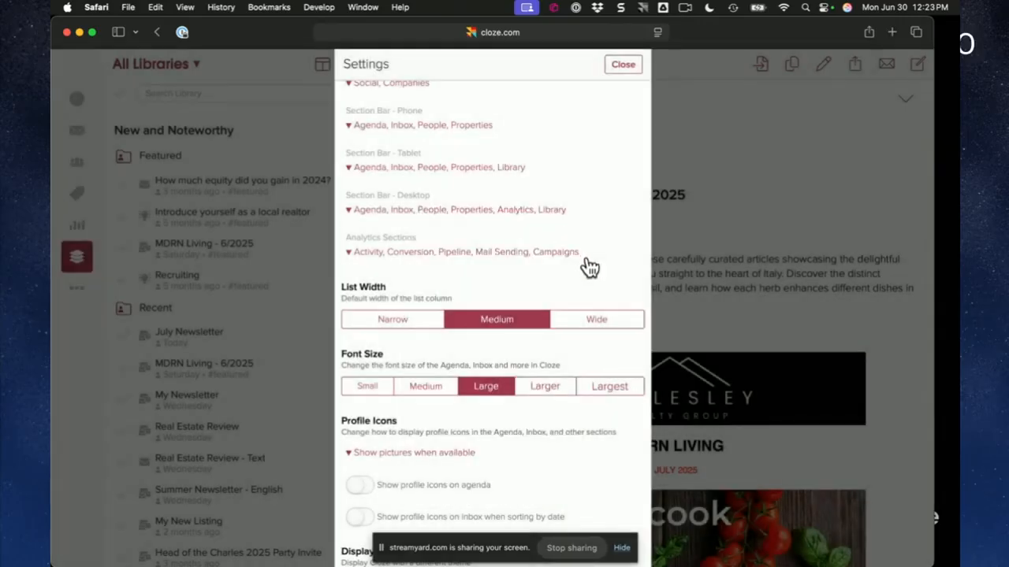
# Step: Try the Narrow, Medium and Wide list widths and return the list width to Medium
pyautogui.scroll(-2, 589, 268)
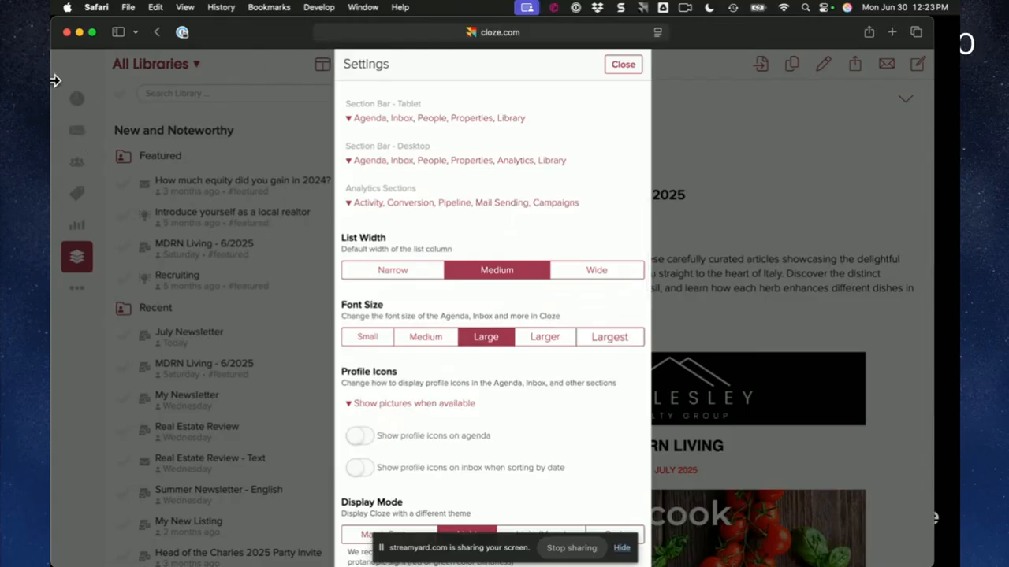
pyautogui.click(409, 276)
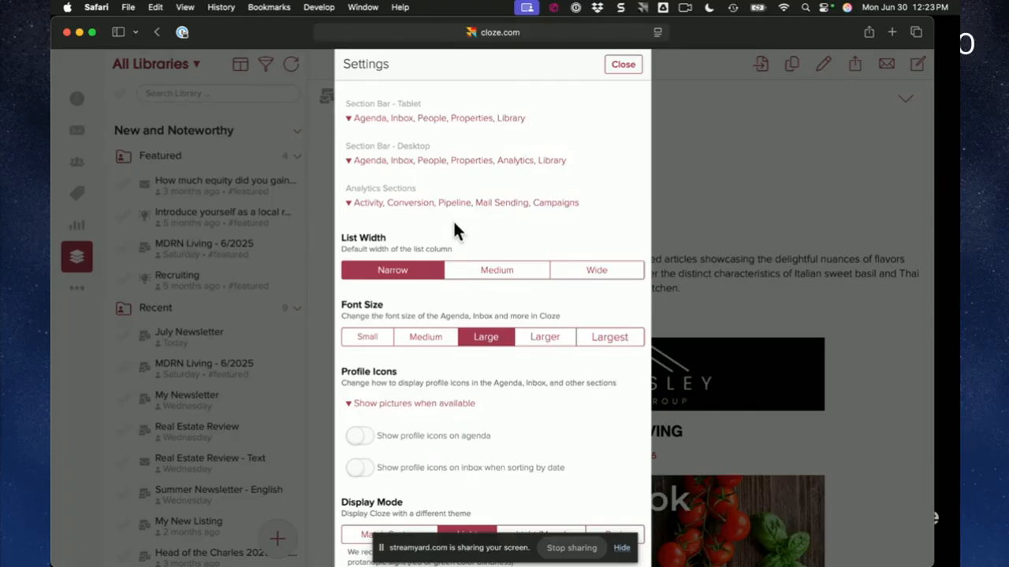
pyautogui.click(481, 275)
pyautogui.click(630, 280)
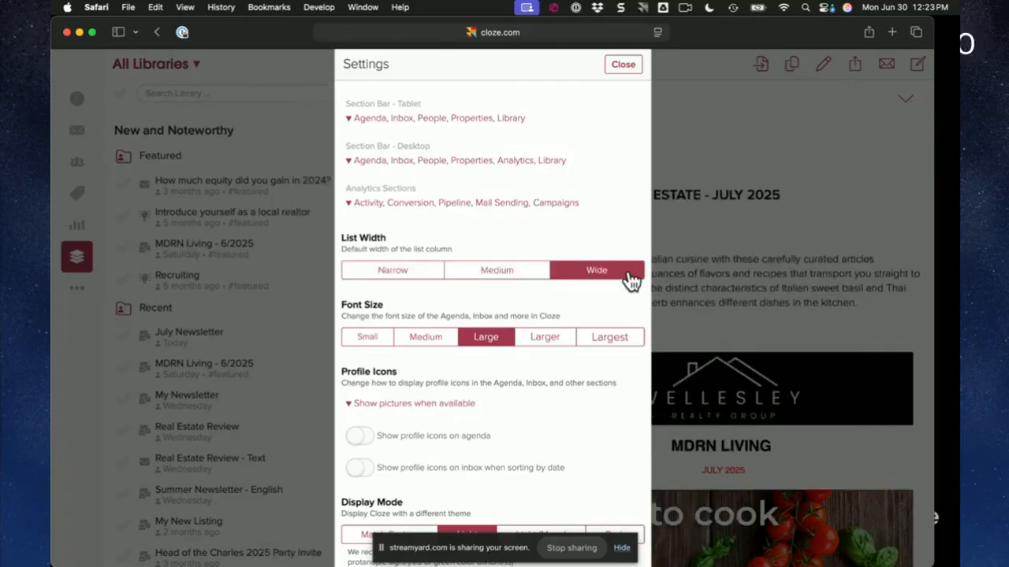
pyautogui.click(515, 285)
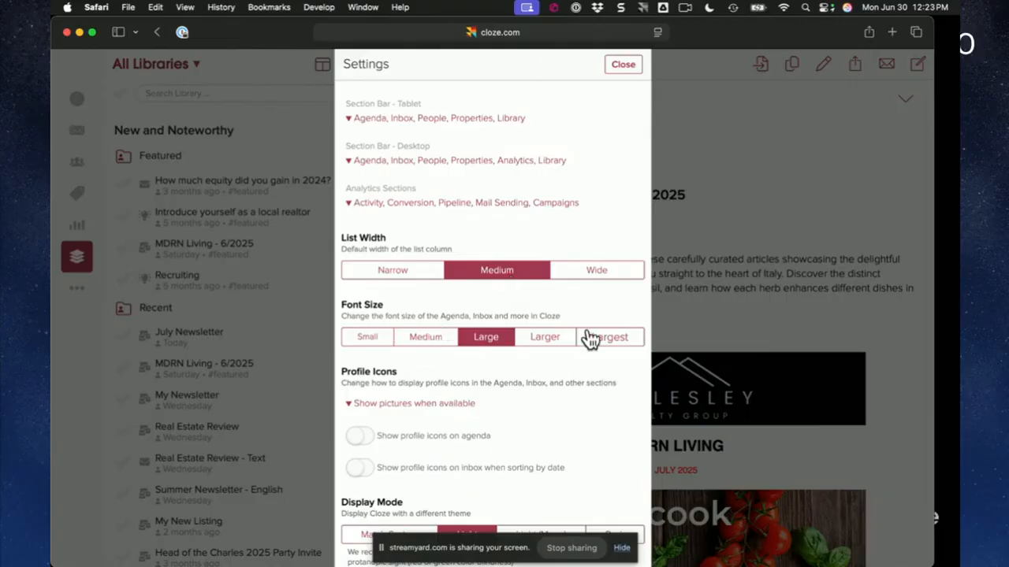
# Step: Preview the Match System, Light, Light (Mono) and Dark display modes in turn
pyautogui.scroll(-3, 591, 338)
pyautogui.scroll(-4, 586, 338)
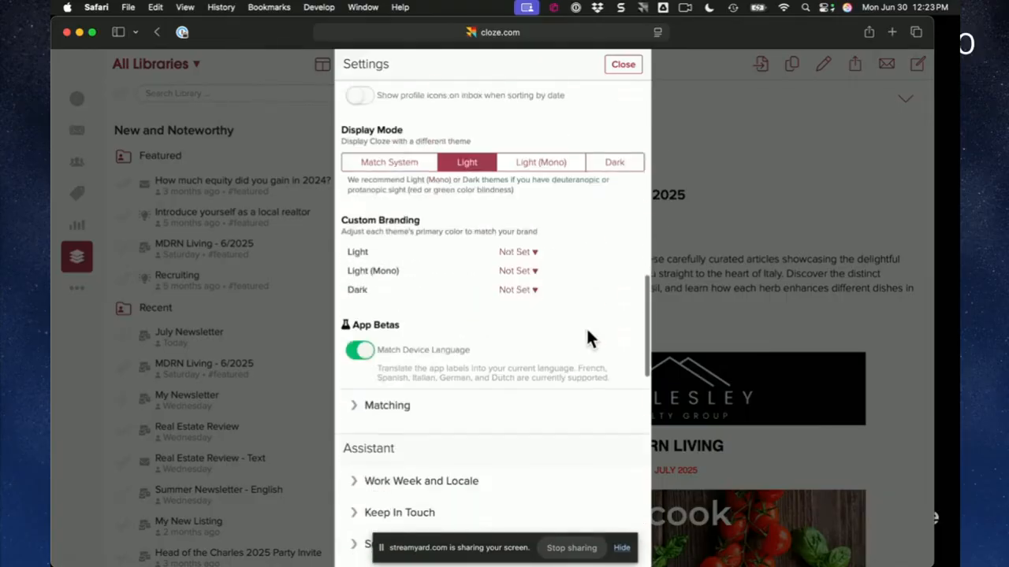
pyautogui.scroll(1, 416, 185)
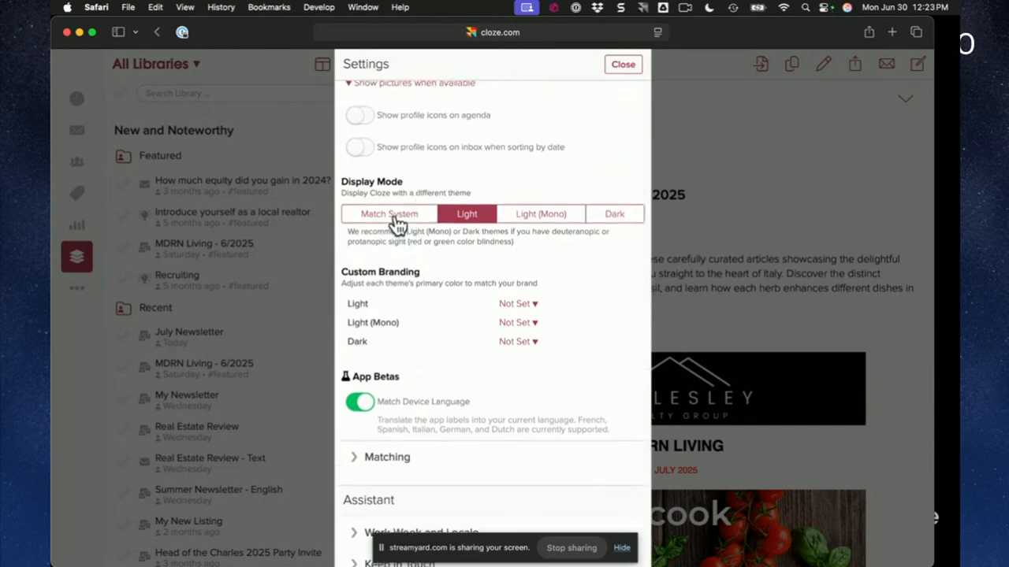
pyautogui.click(397, 225)
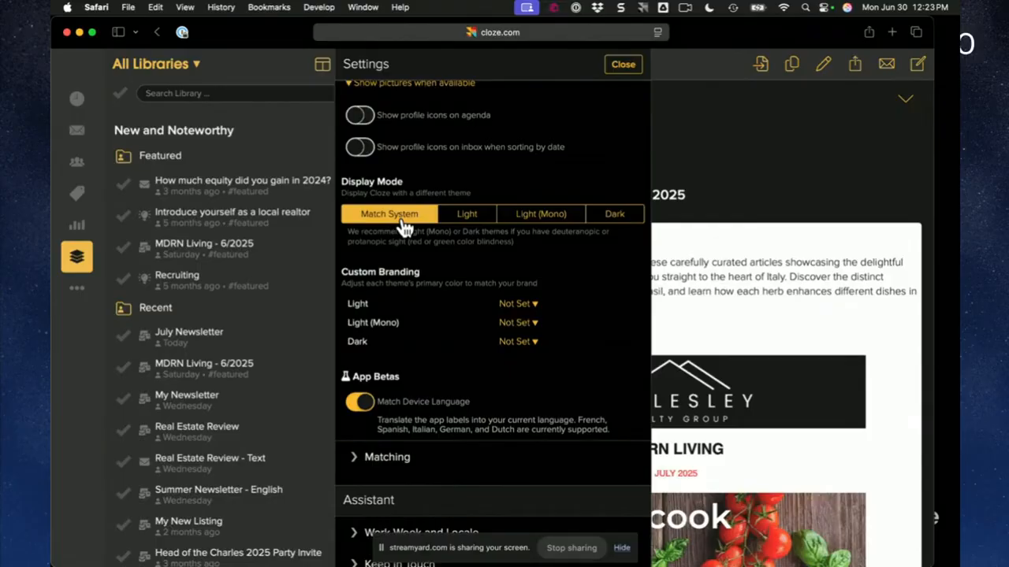
pyautogui.click(465, 213)
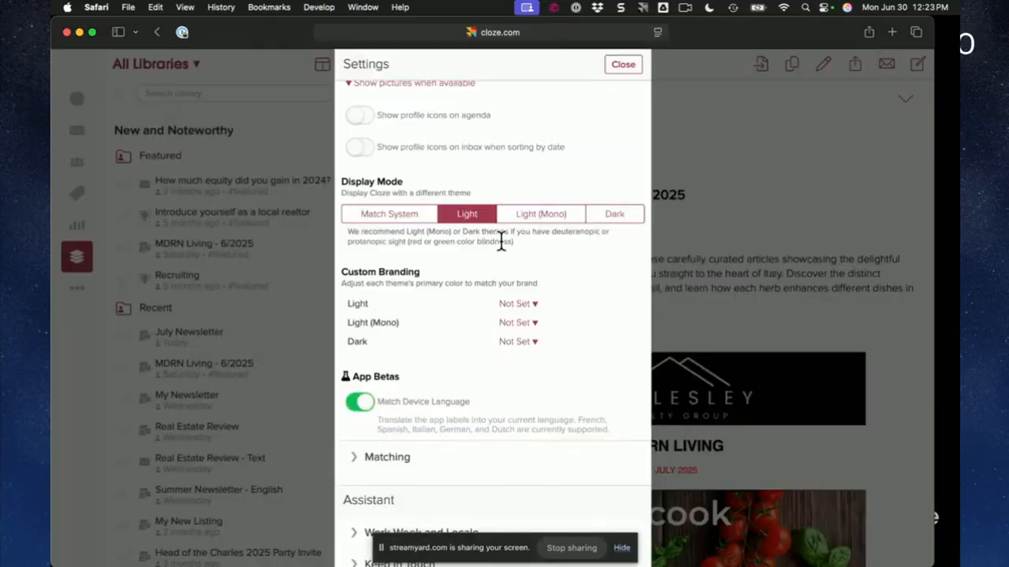
pyautogui.click(533, 221)
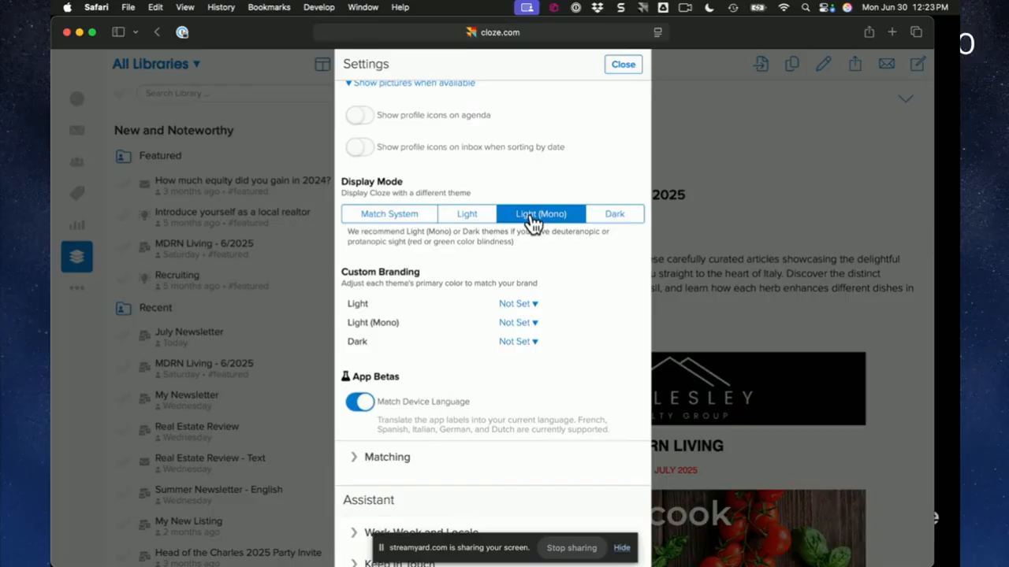
pyautogui.click(618, 216)
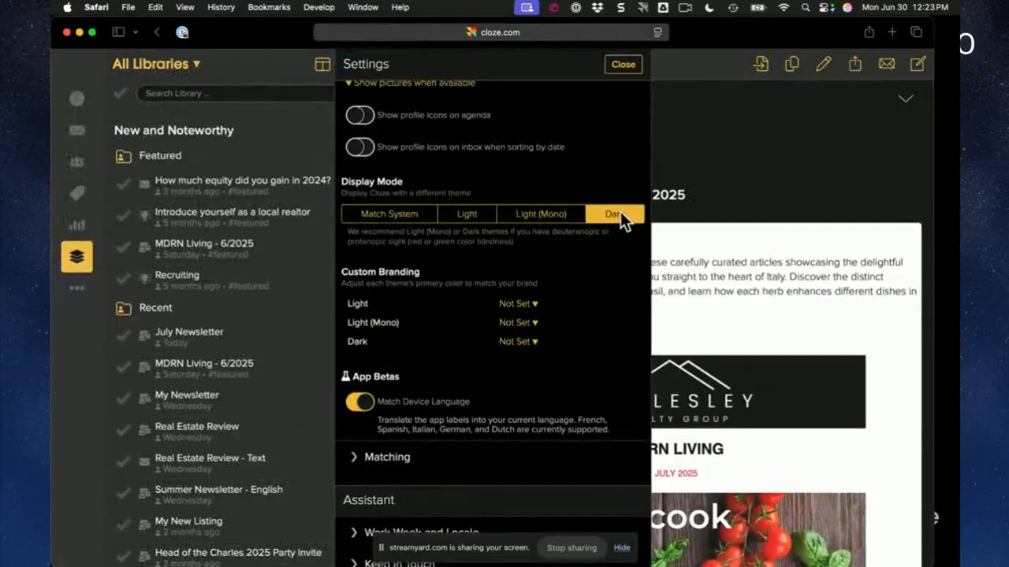
# Step: Set the display mode to Light (Mono) and close Settings
pyautogui.click(546, 225)
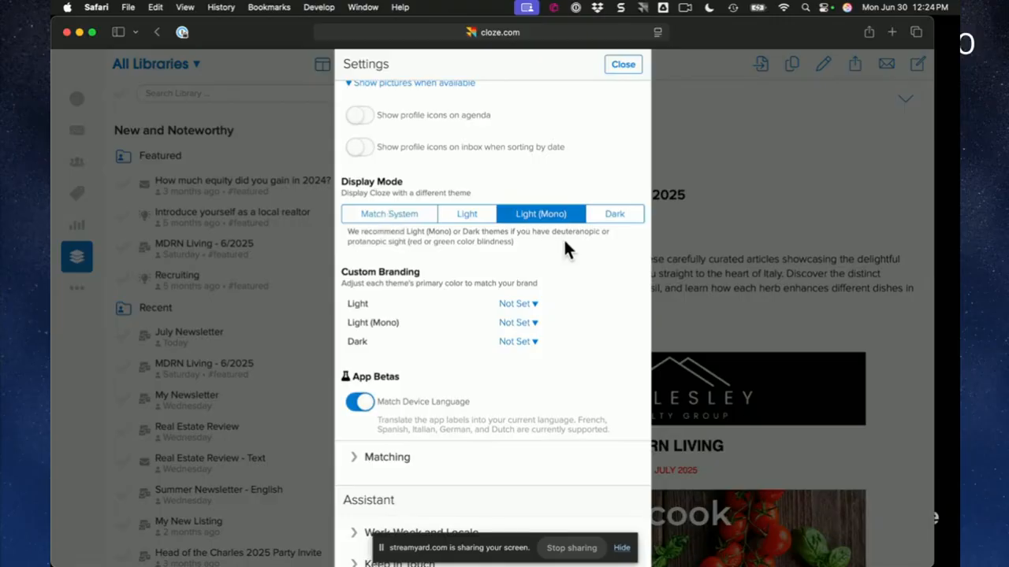
pyautogui.scroll(5, 505, 221)
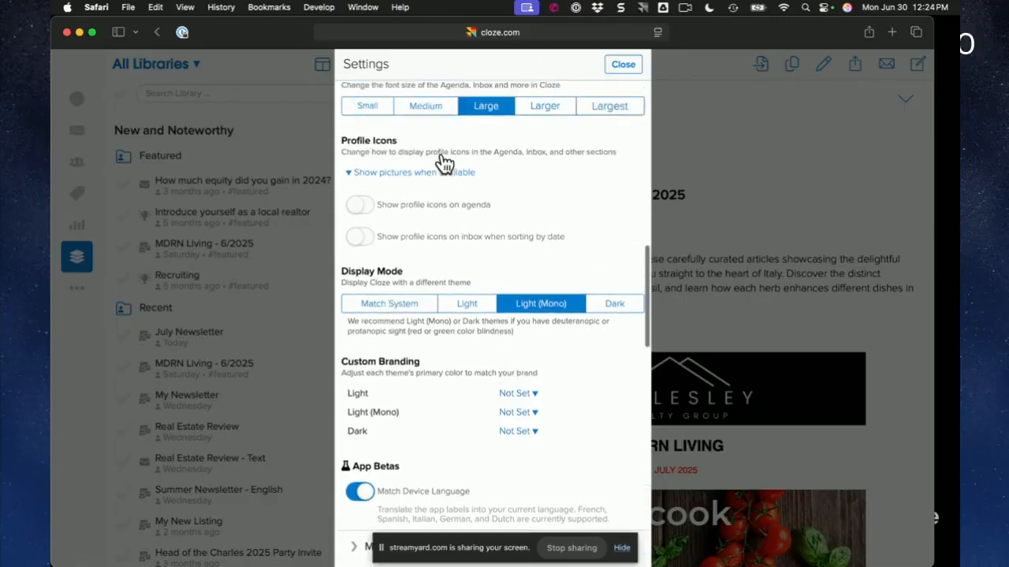
pyautogui.scroll(15, 444, 161)
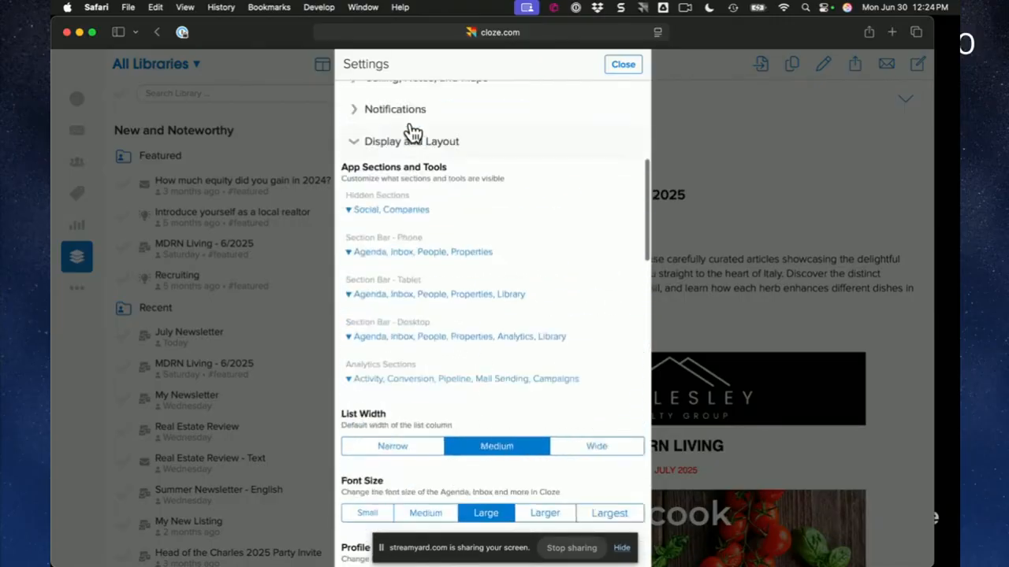
pyautogui.click(628, 64)
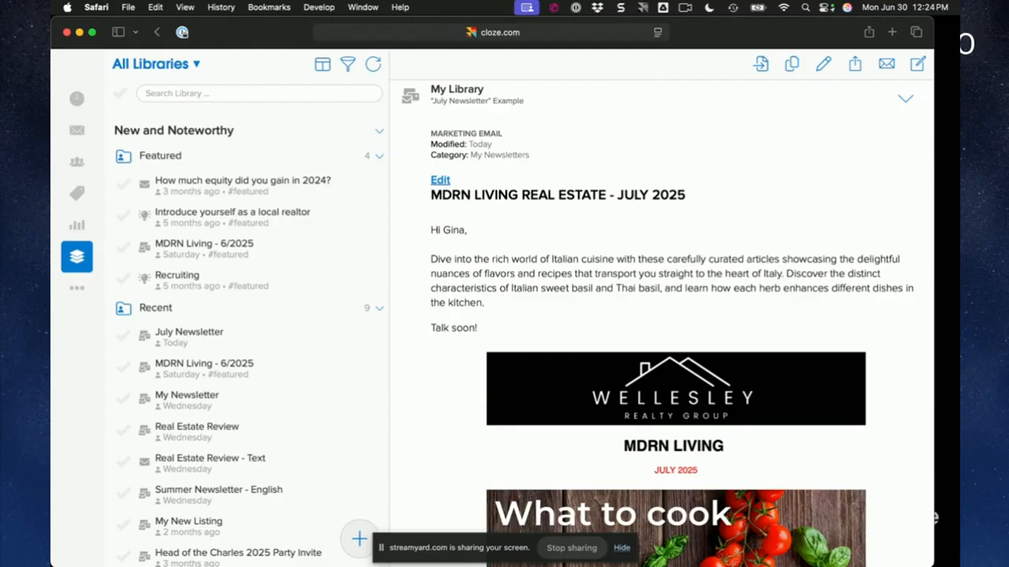
# Step: Switch to the presentation slide show and advance to the "Where do I start?" slide with its "Organize your contacts" points
pyautogui.hotkey('ctrl', 'Up')
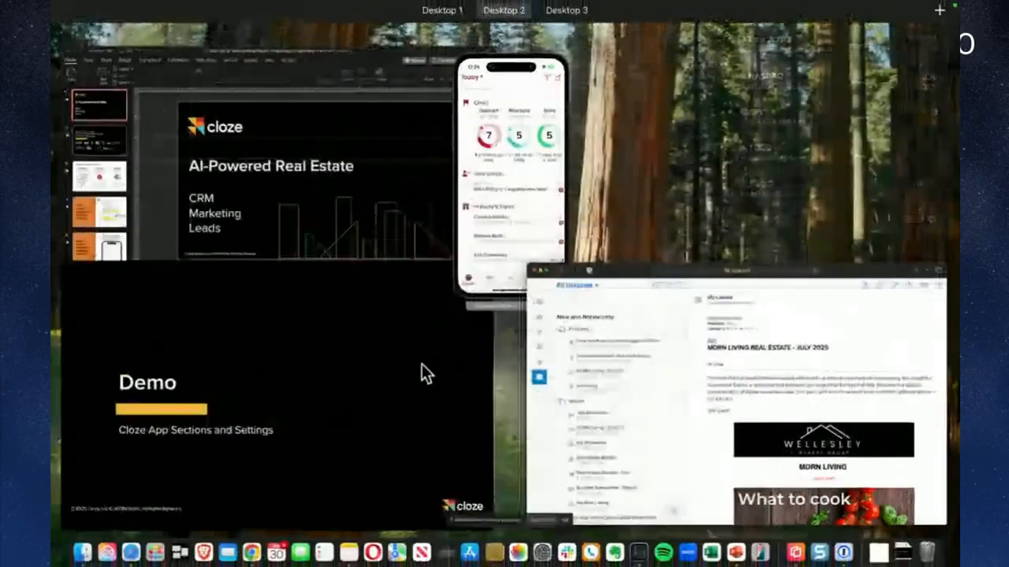
pyautogui.click(418, 371)
pyautogui.click(608, 438)
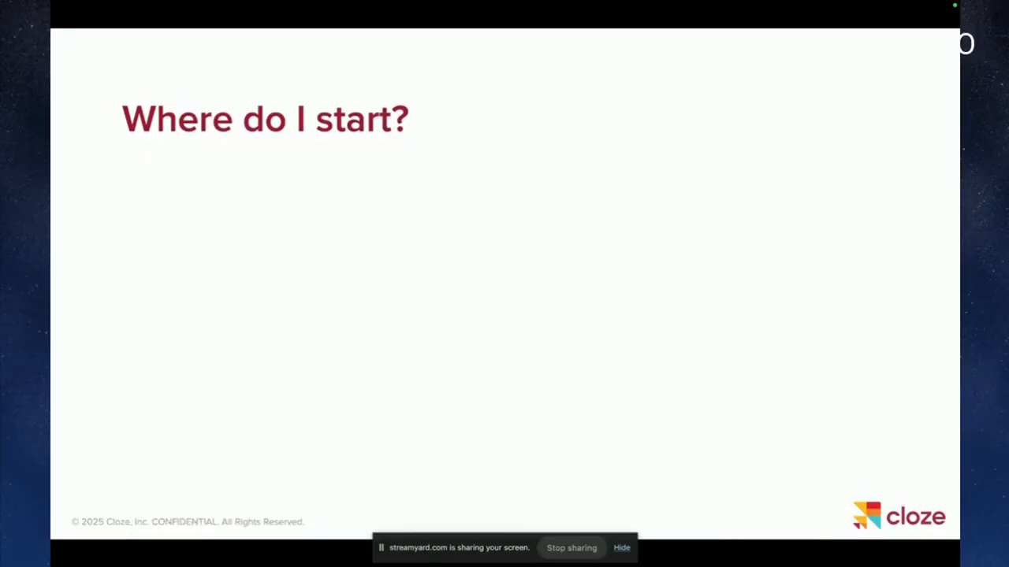
pyautogui.press('Right')
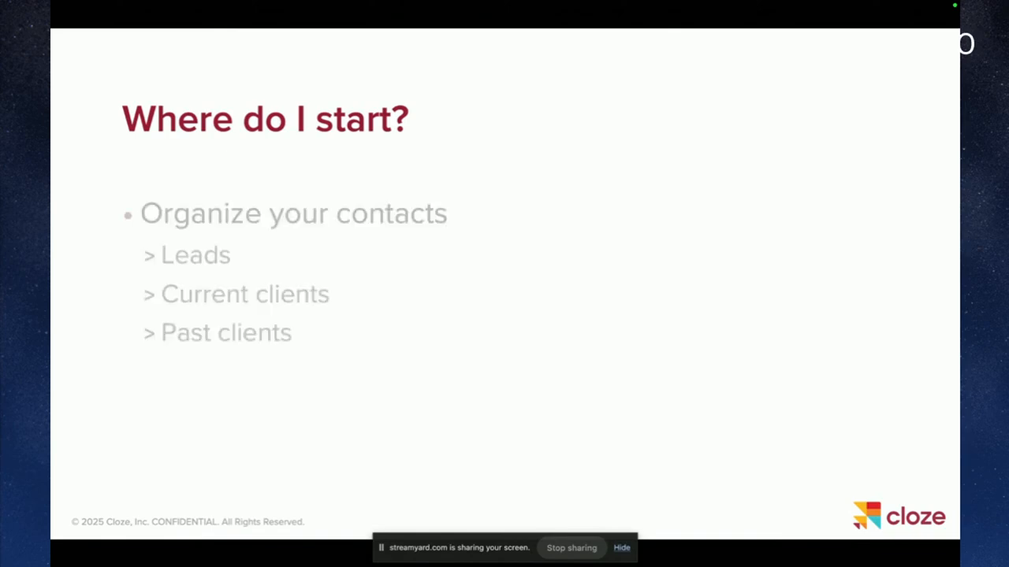
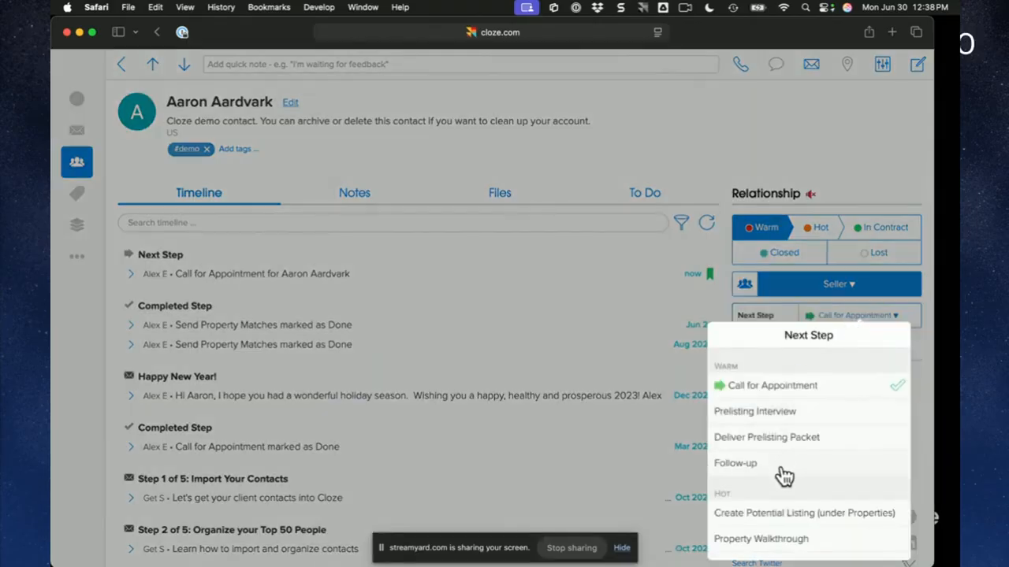
# Step: Review the Next Step choices for the demo seller contact and dismiss the list without choosing one
pyautogui.scroll(-5, 806, 444)
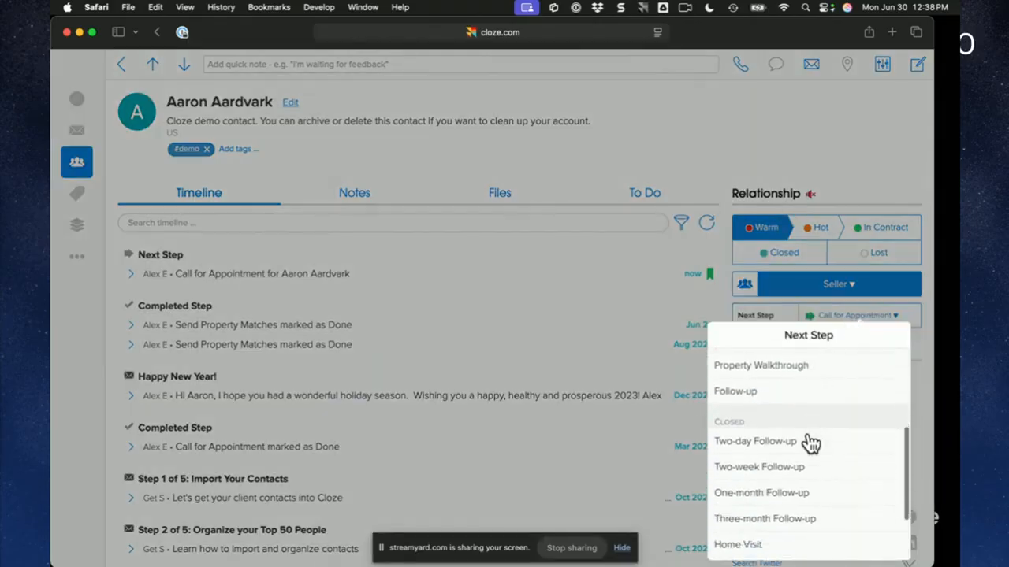
pyautogui.scroll(-3, 810, 444)
pyautogui.scroll(10, 810, 444)
pyautogui.click(781, 169)
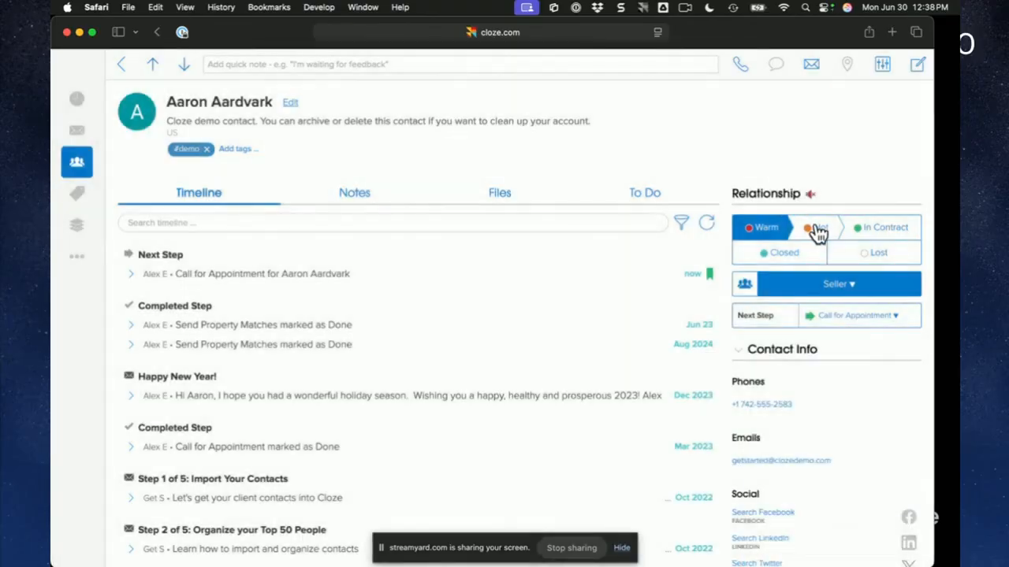
# Step: Set the demo contact's relationship stage to Hot and check the contact type choices, keeping Seller
pyautogui.click(818, 230)
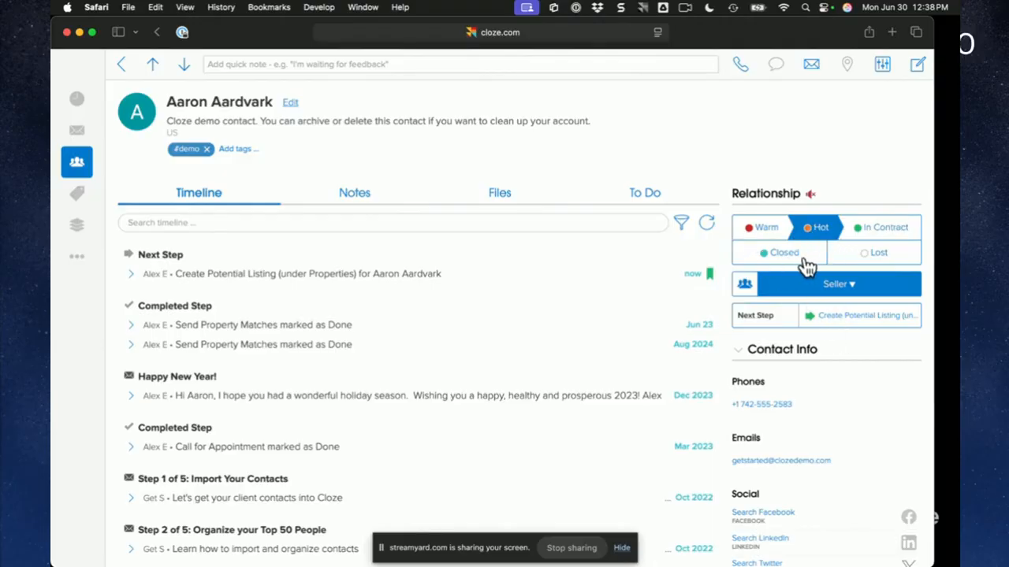
pyautogui.click(850, 289)
pyautogui.click(756, 208)
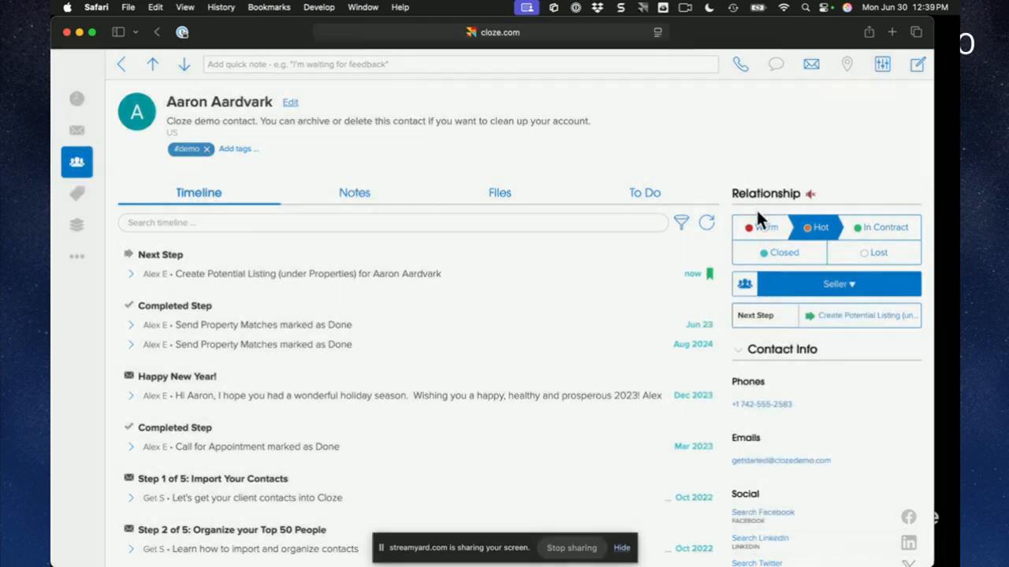
# Step: Review the Next Step choices listed under Hot and Closed for the demo seller contact, and dismiss the list without choosing one
pyautogui.click(854, 319)
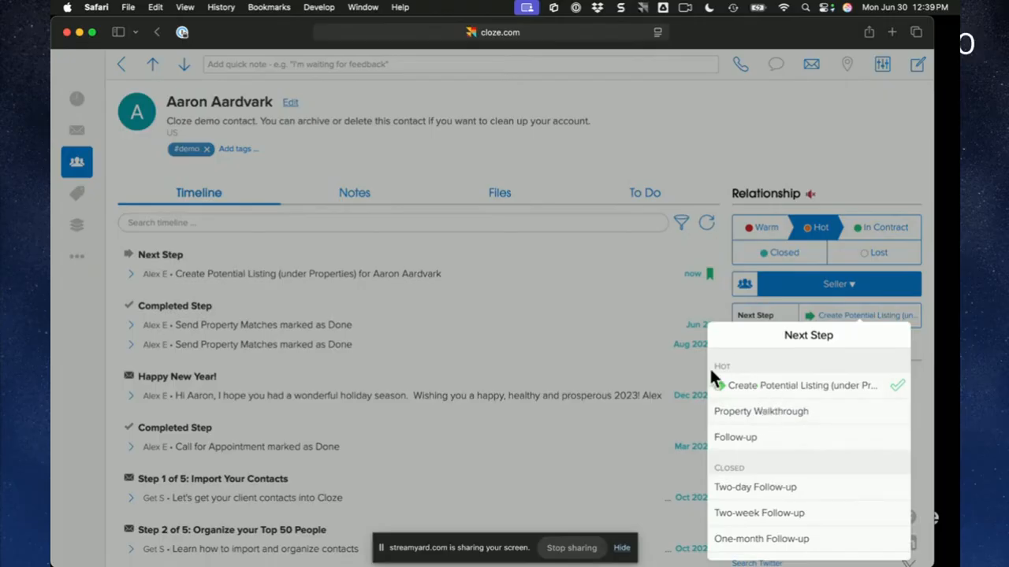
pyautogui.scroll(-2, 791, 403)
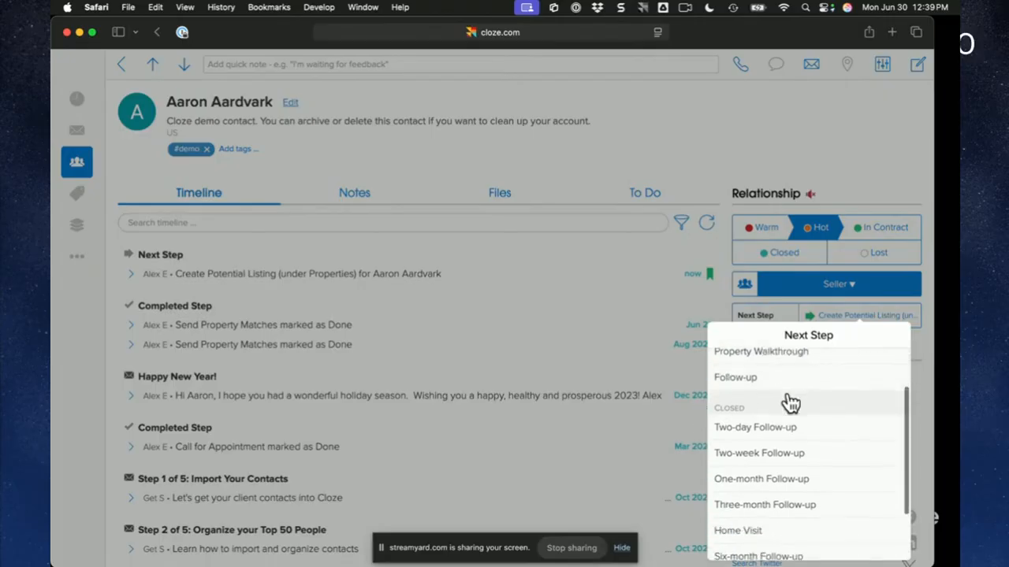
pyautogui.scroll(-1, 790, 404)
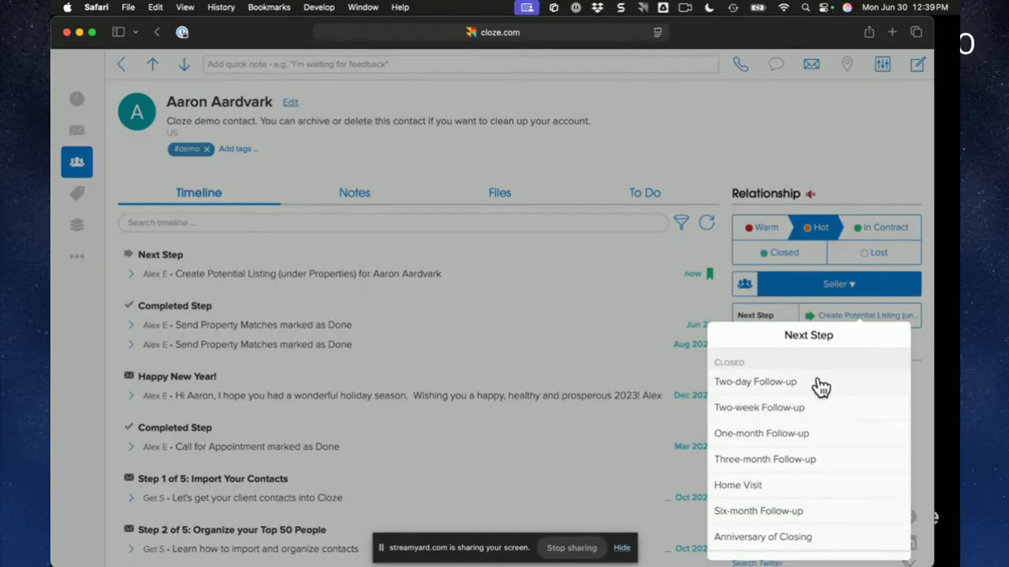
pyautogui.click(777, 153)
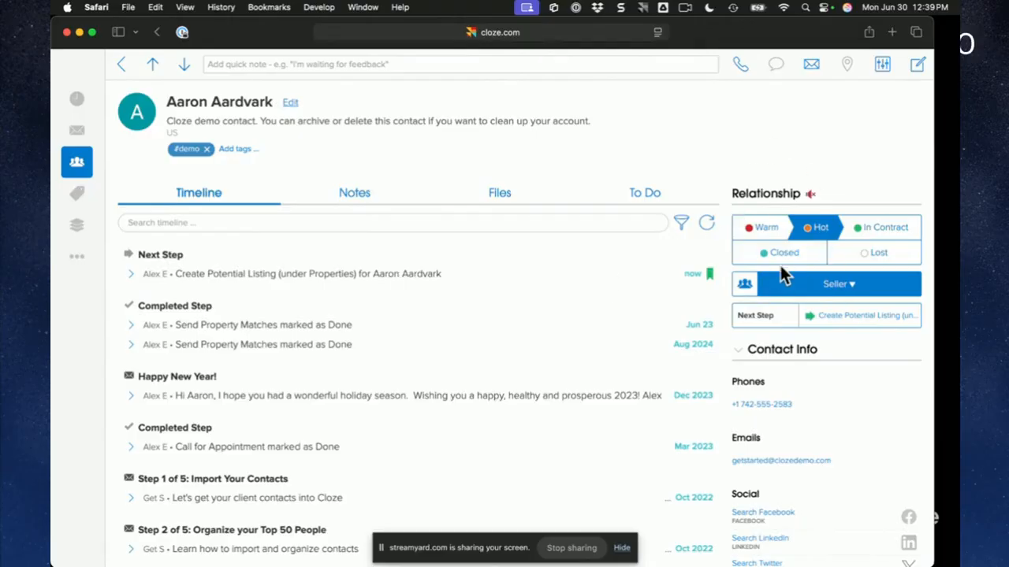
# Step: Open Settings and show the Business Segments in the People and Companies customizations
pyautogui.click(79, 268)
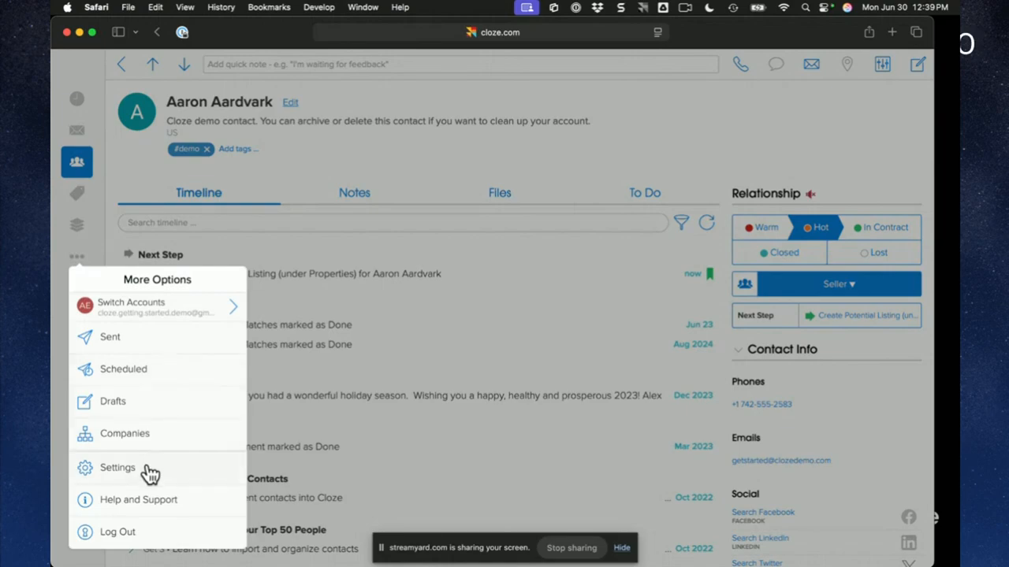
pyautogui.click(260, 471)
pyautogui.scroll(-10, 342, 433)
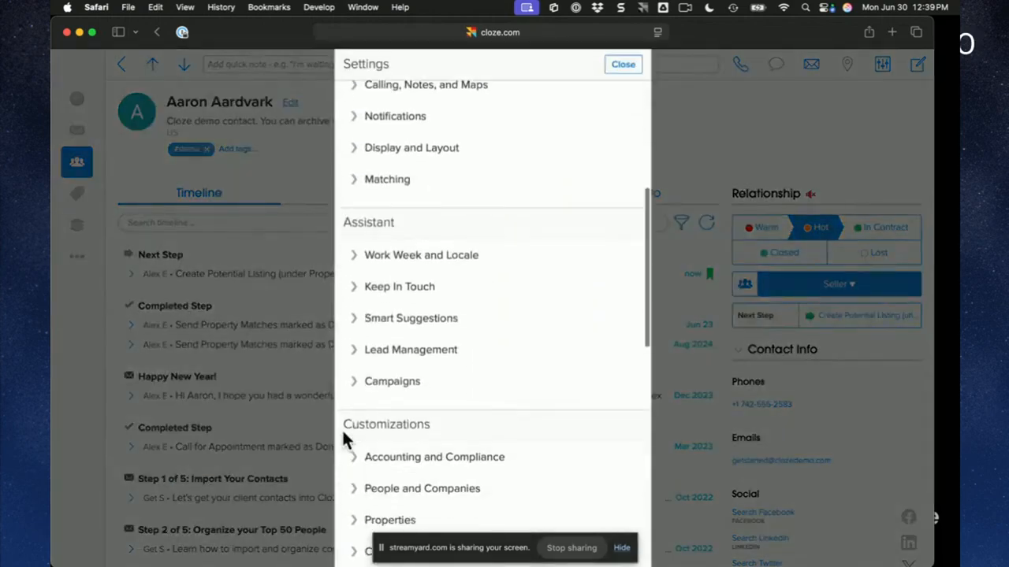
pyautogui.scroll(-2, 342, 440)
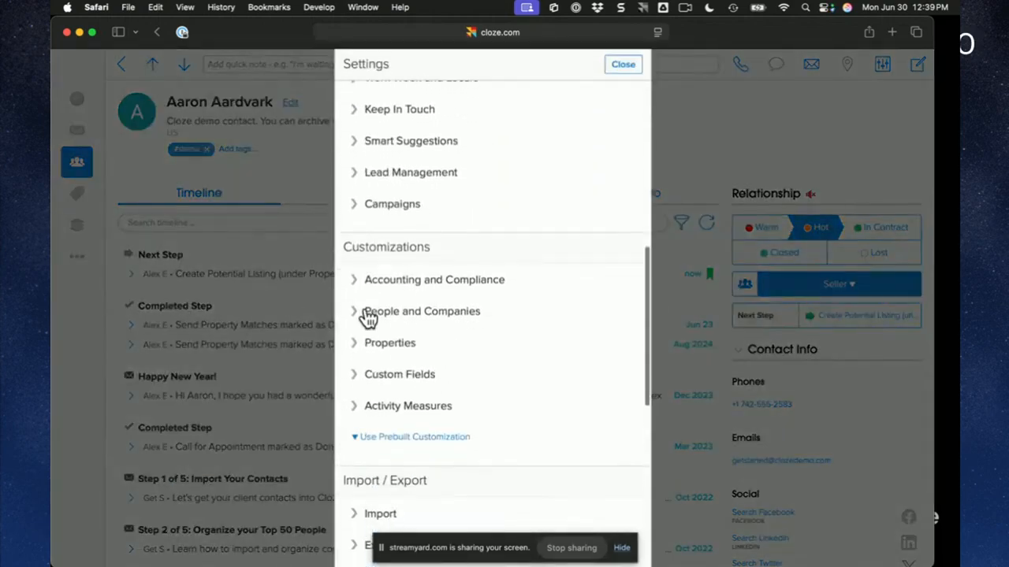
pyautogui.click(418, 320)
pyautogui.scroll(-6, 418, 322)
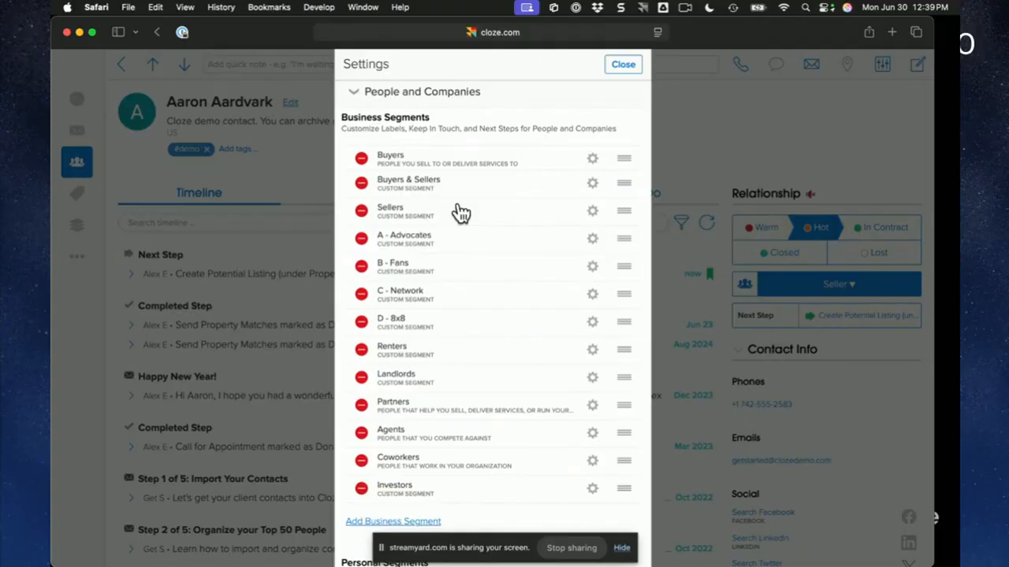
# Step: Open the Buyers segment's settings and review its Keep In Touch intervals and the Next Steps for Warm and Hot Buyers
pyautogui.click(593, 161)
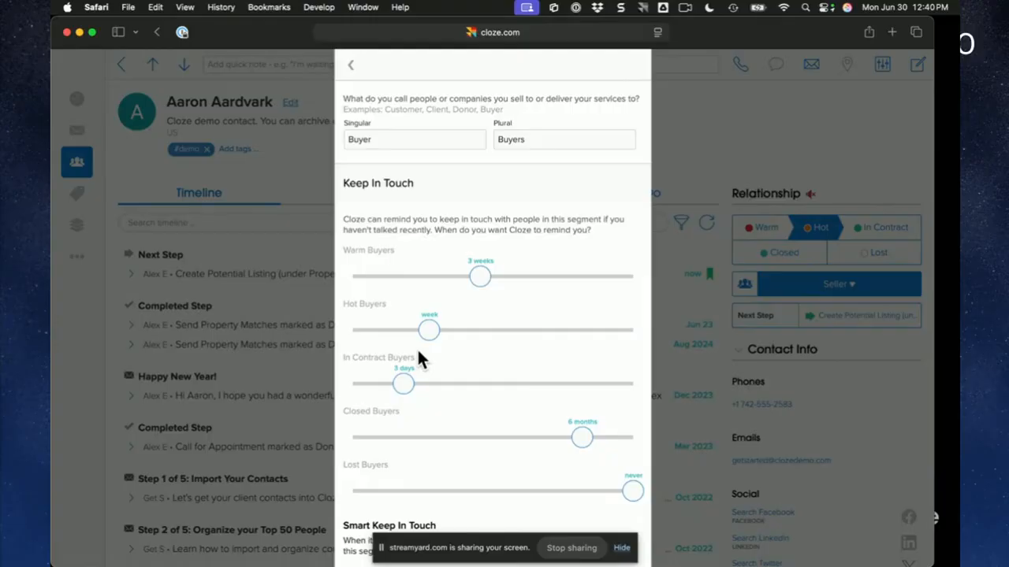
pyautogui.scroll(-10, 417, 348)
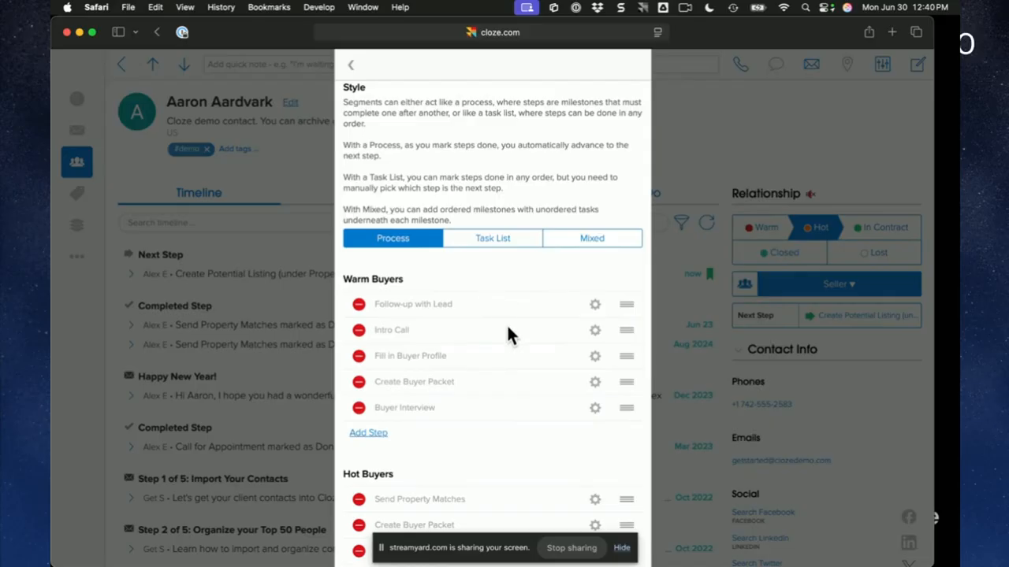
pyautogui.scroll(-3, 468, 430)
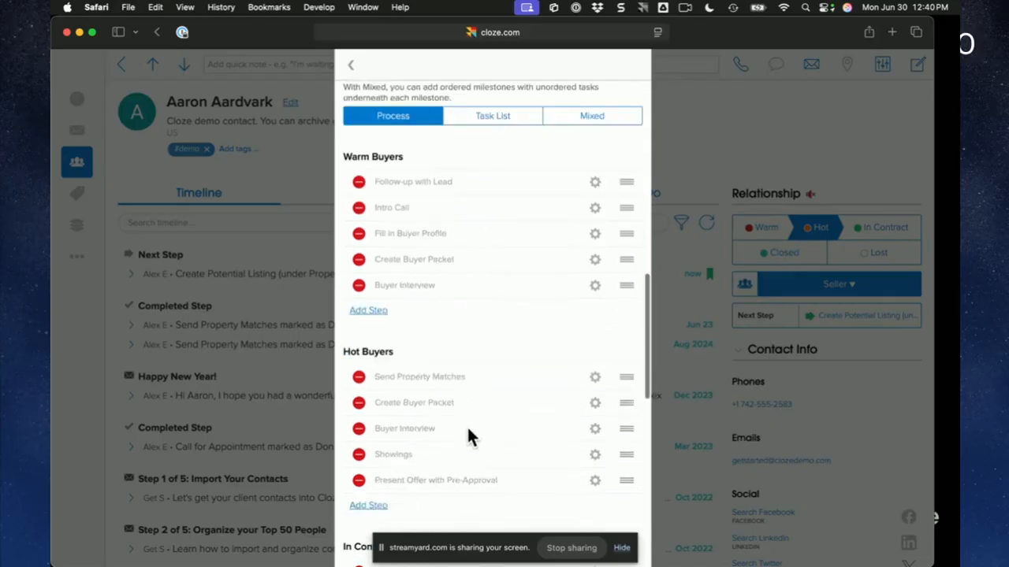
# Step: Check the delete, add and reorder options for the Warm Buyers steps without changing any, and return to the segment list
pyautogui.click(358, 287)
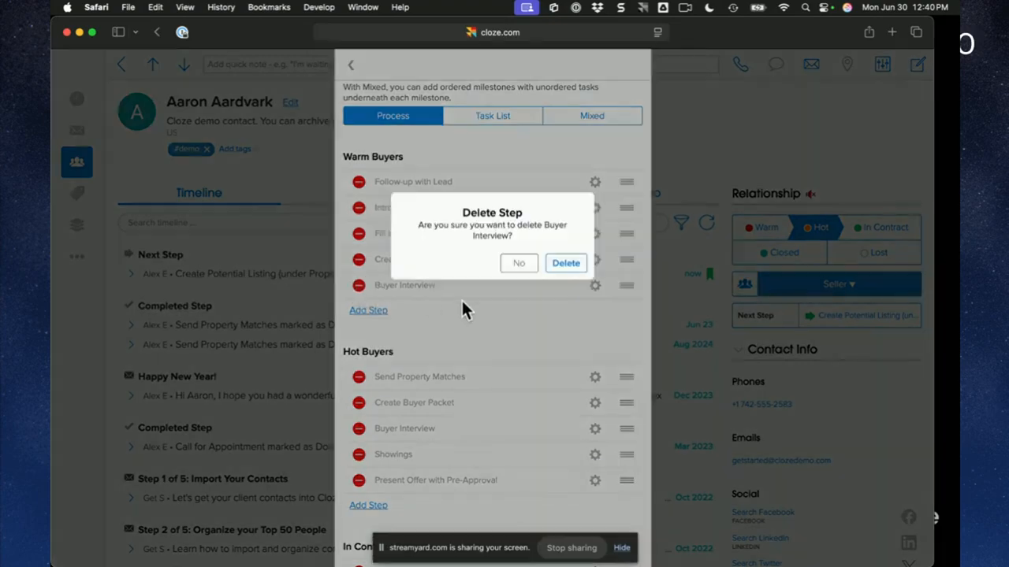
pyautogui.click(517, 265)
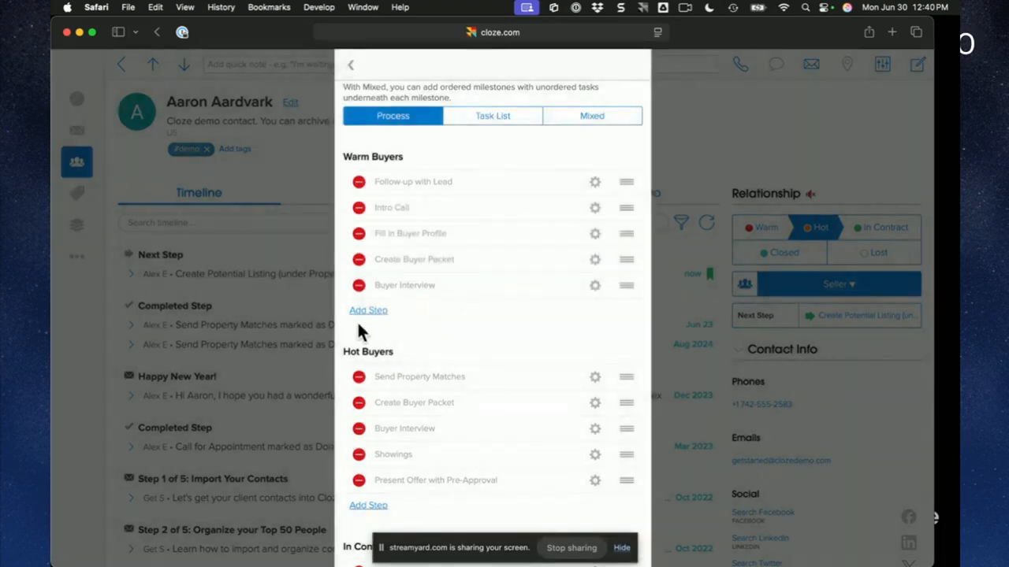
pyautogui.click(371, 313)
pyautogui.click(519, 282)
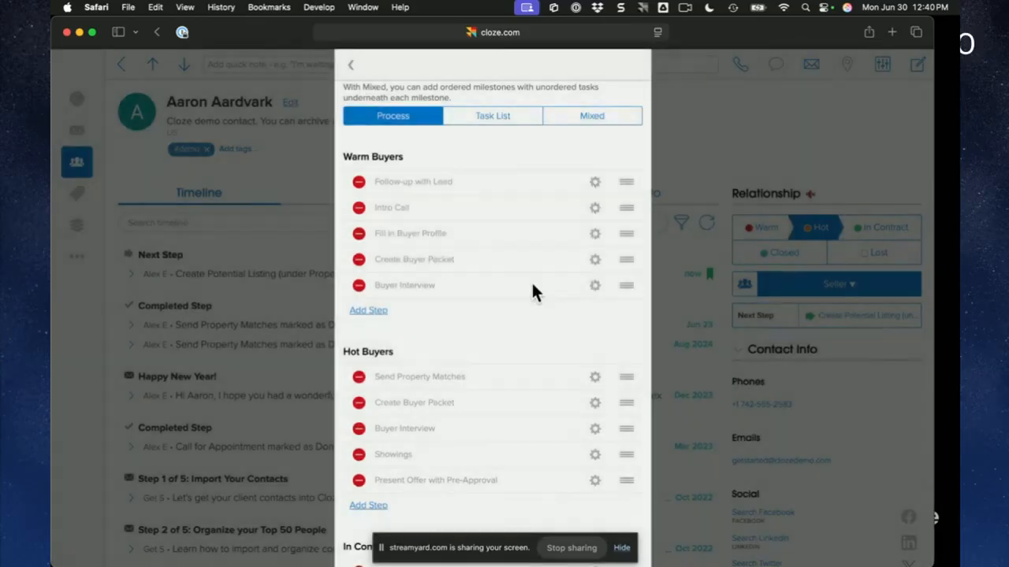
pyautogui.moveTo(639, 284)
pyautogui.mouseDown()
pyautogui.moveTo(636, 261)
pyautogui.moveTo(637, 274)
pyautogui.mouseUp()
pyautogui.scroll(5, 542, 334)
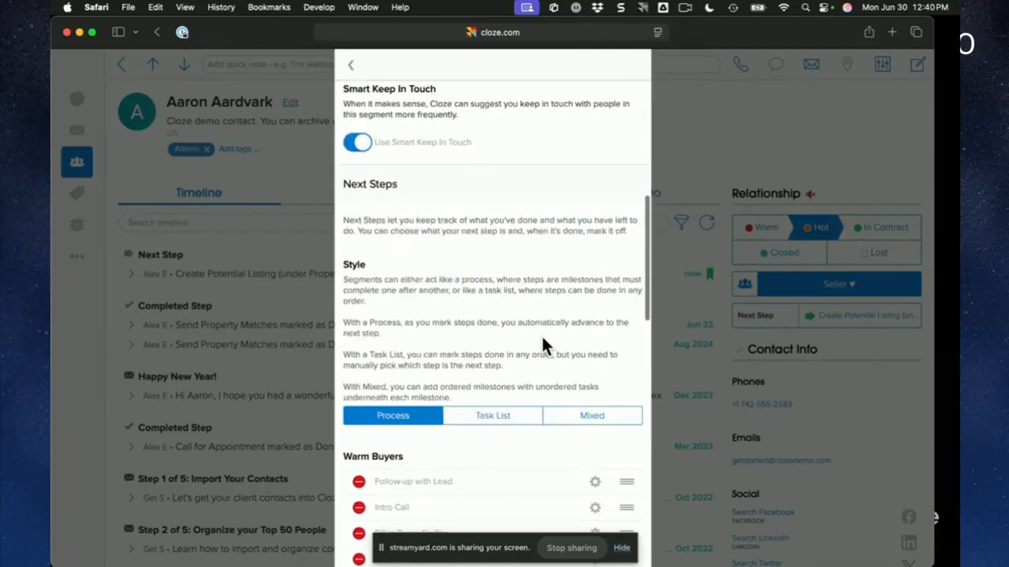
pyautogui.click(351, 68)
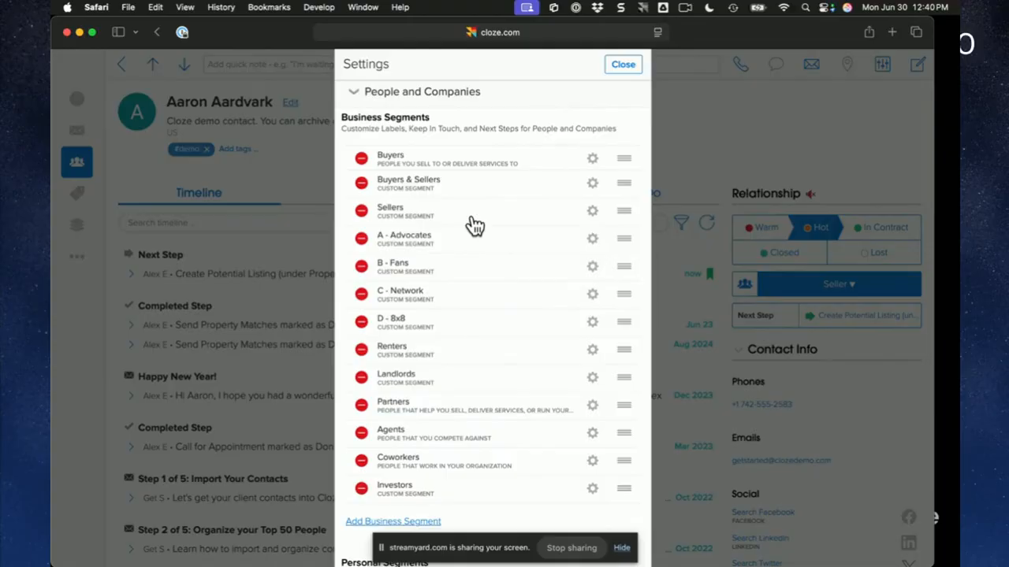
# Step: Review the segment list and its Add Business Segment option without adding one, and close Settings
pyautogui.scroll(-3, 474, 226)
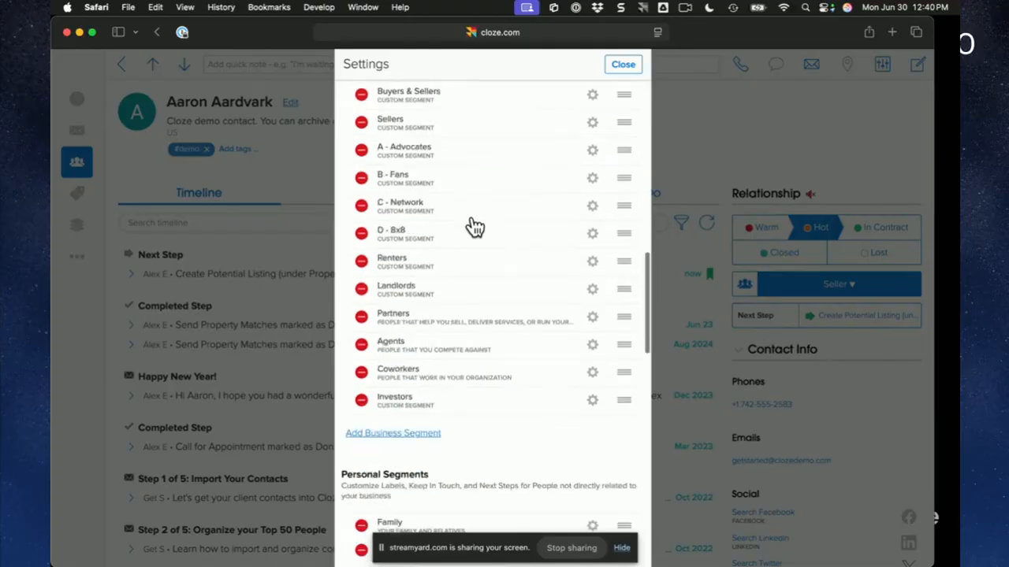
pyautogui.click(412, 435)
pyautogui.click(514, 444)
pyautogui.scroll(1, 514, 445)
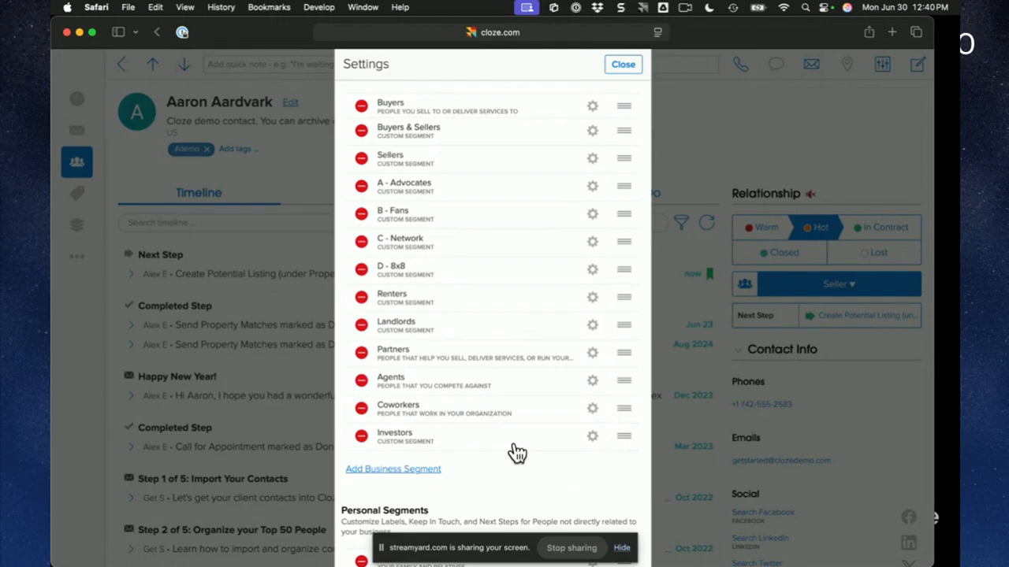
pyautogui.scroll(1, 516, 452)
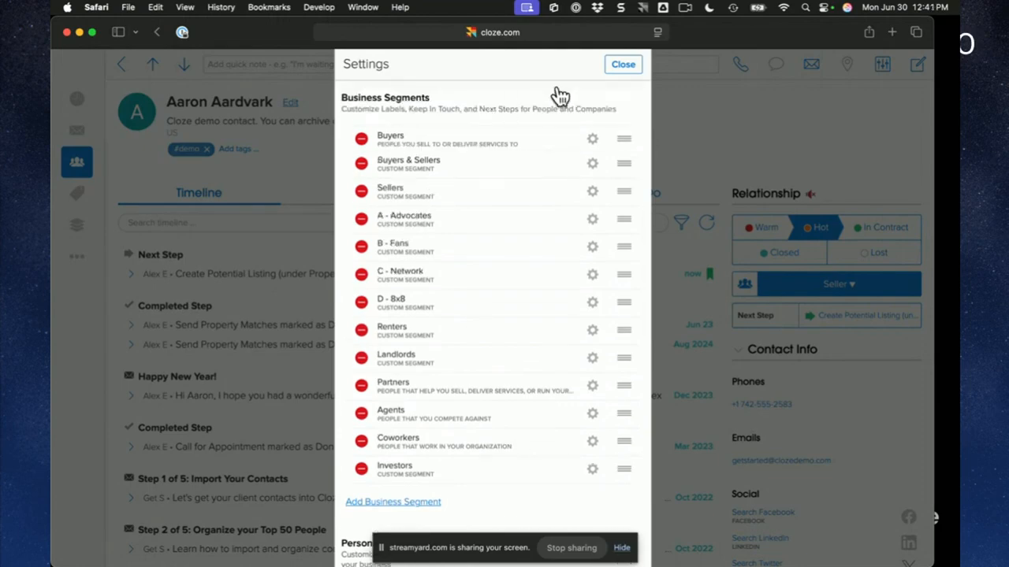
pyautogui.click(624, 66)
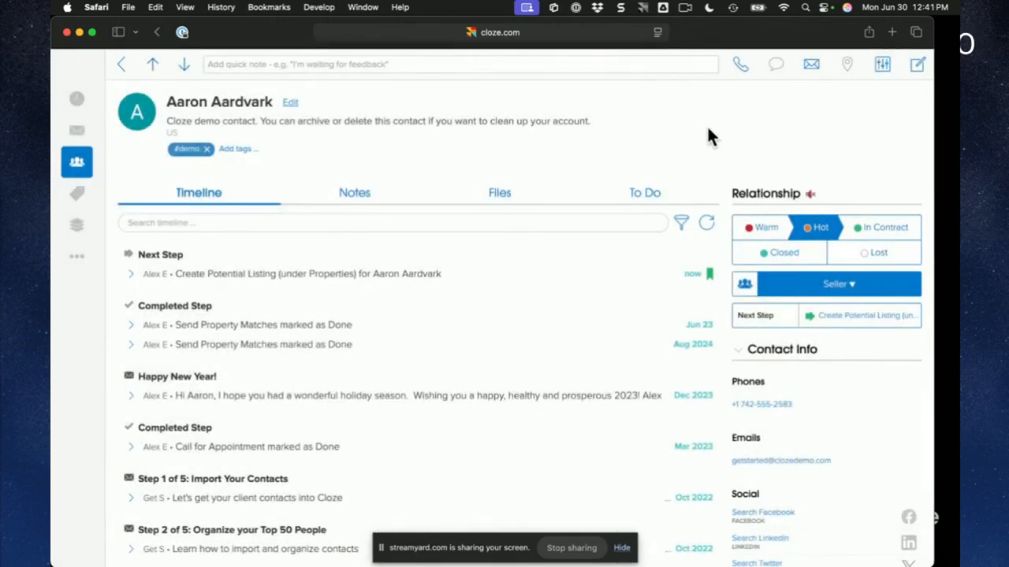
# Step: Switch to the presentation slide show and advance to the "Using the wizard to organize" slide
pyautogui.hotkey('ctrl', 'Up')
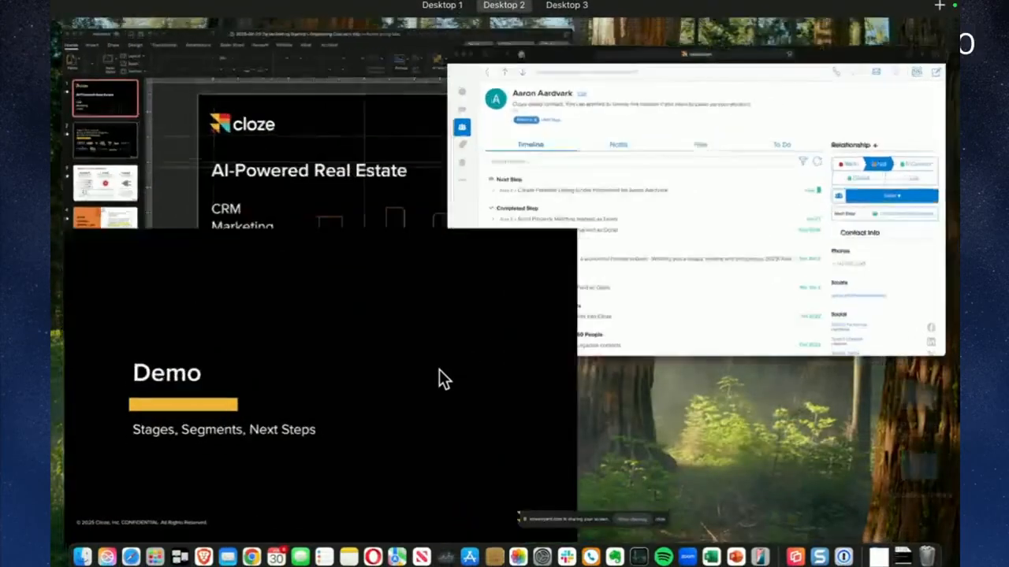
pyautogui.click(439, 371)
pyautogui.click(576, 399)
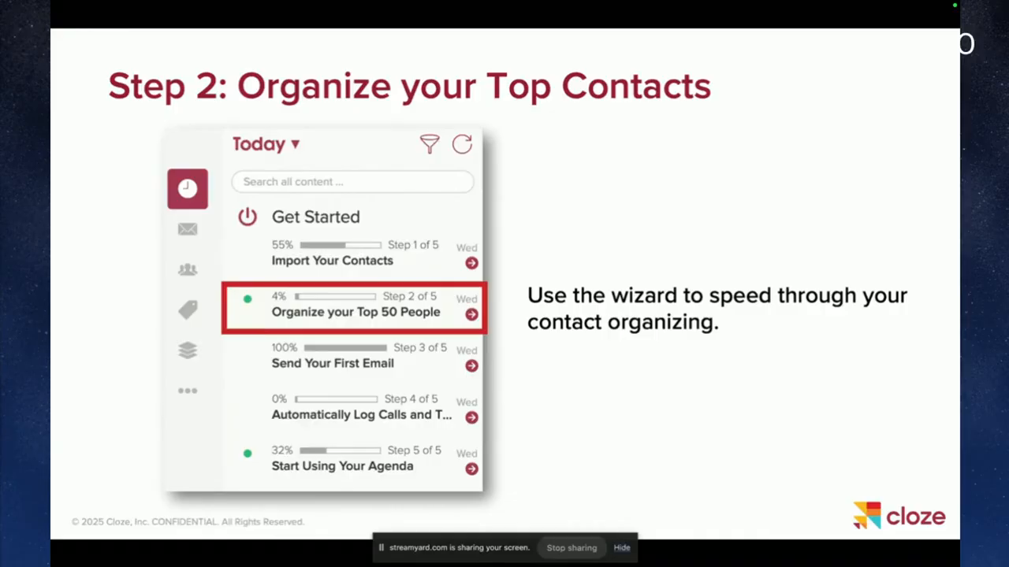
pyautogui.press('Right')
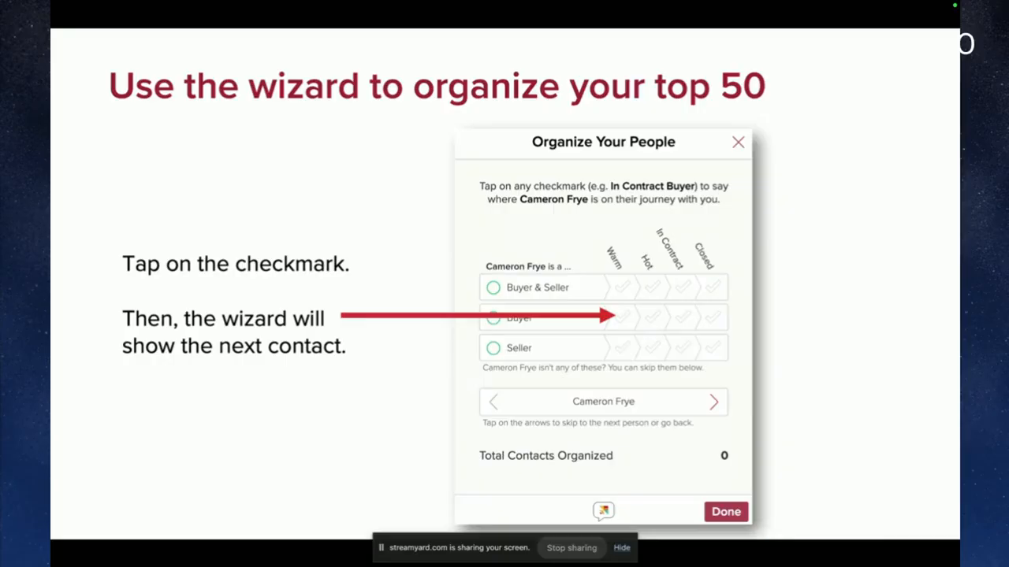
pyautogui.press('Right')
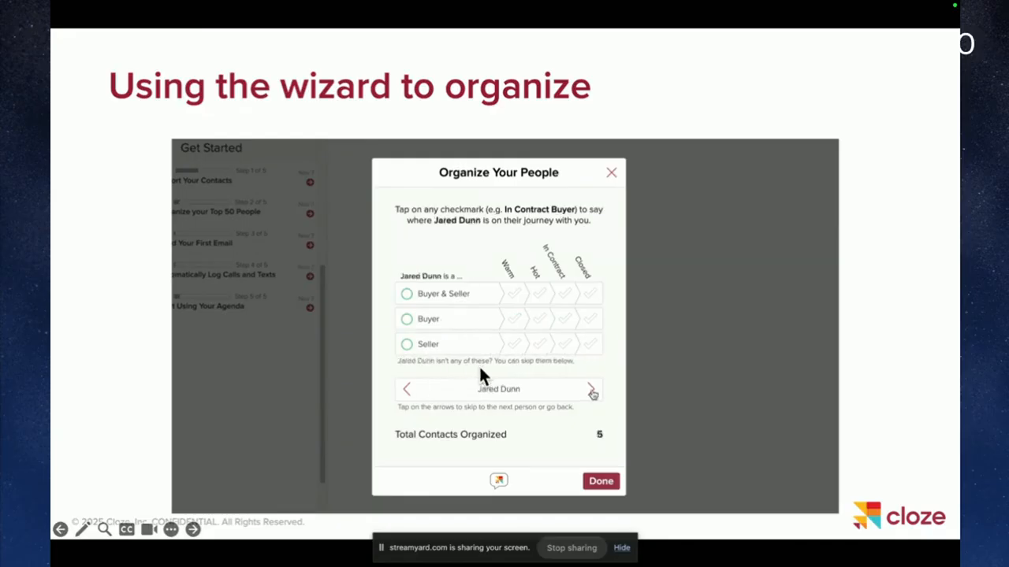
# Step: Switch back to Cloze in Safari and open the "Organize your Top 50 People" wizard from Get Started in the Today agenda
pyautogui.hotkey('ctrl', 'Up')
pyautogui.click(732, 184)
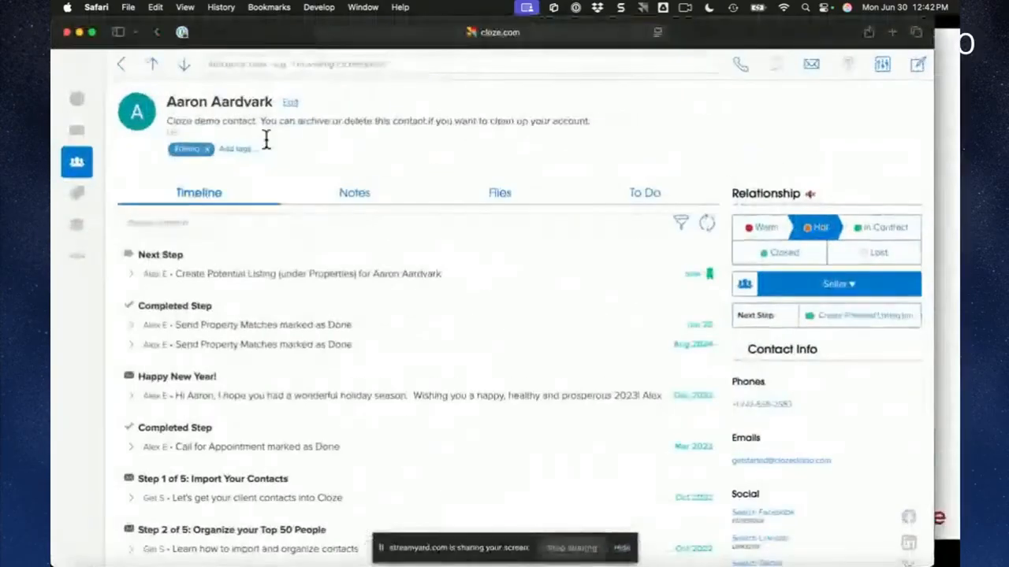
pyautogui.click(77, 98)
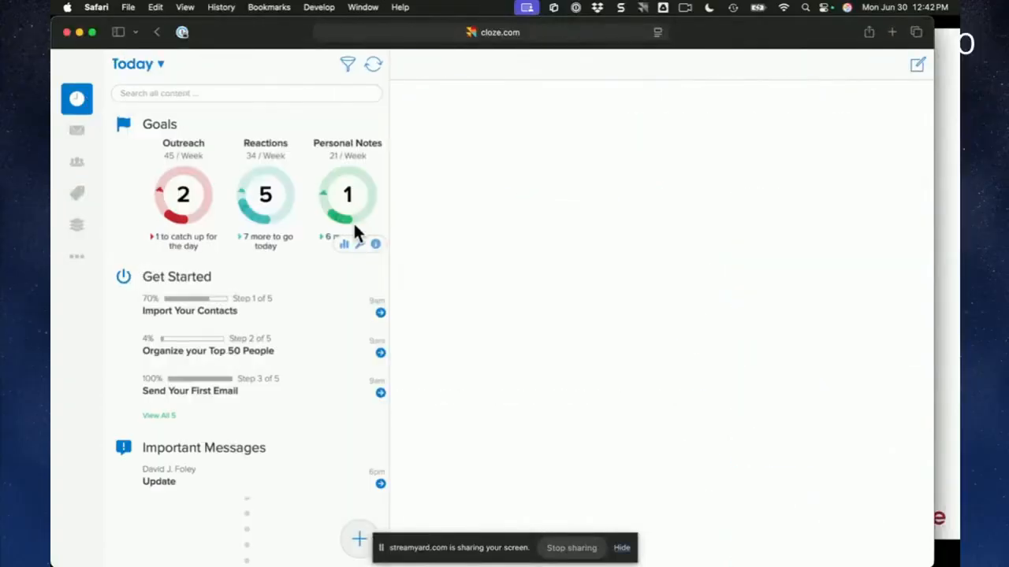
pyautogui.click(195, 415)
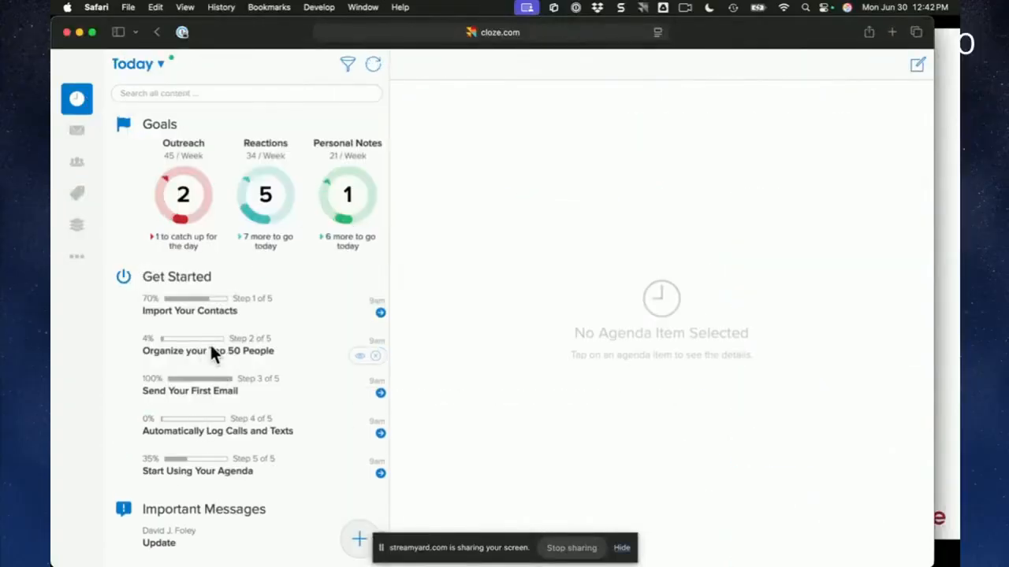
pyautogui.click(241, 341)
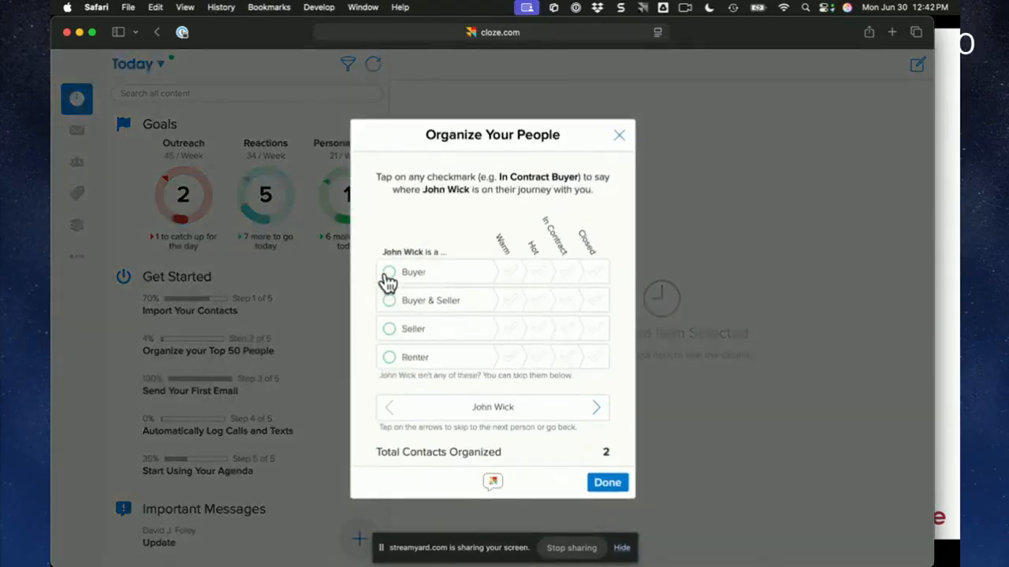
# Step: Classify the first two contacts in the Organize Your People wizard as Hot Buyers
pyautogui.click(541, 273)
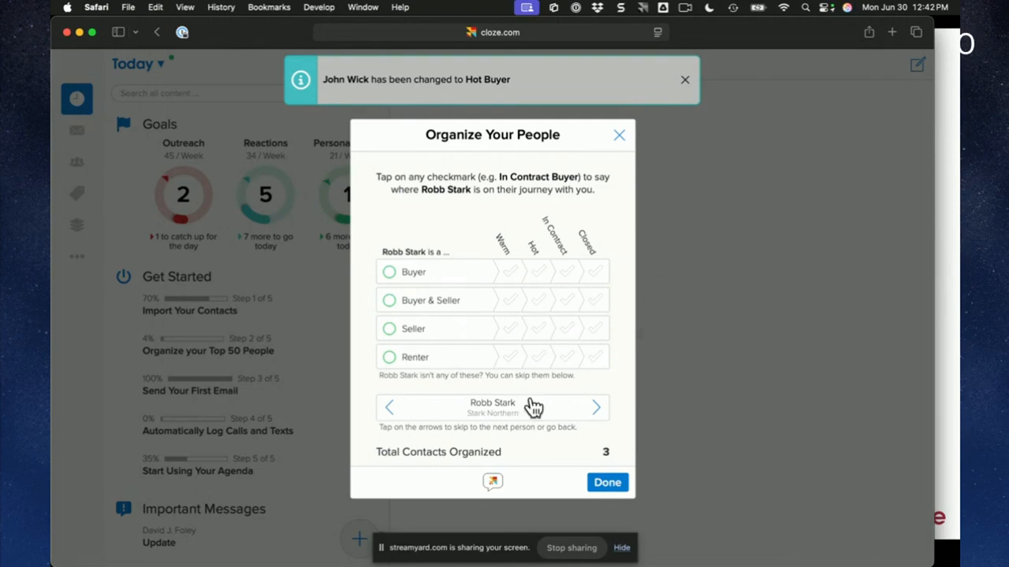
pyautogui.click(389, 273)
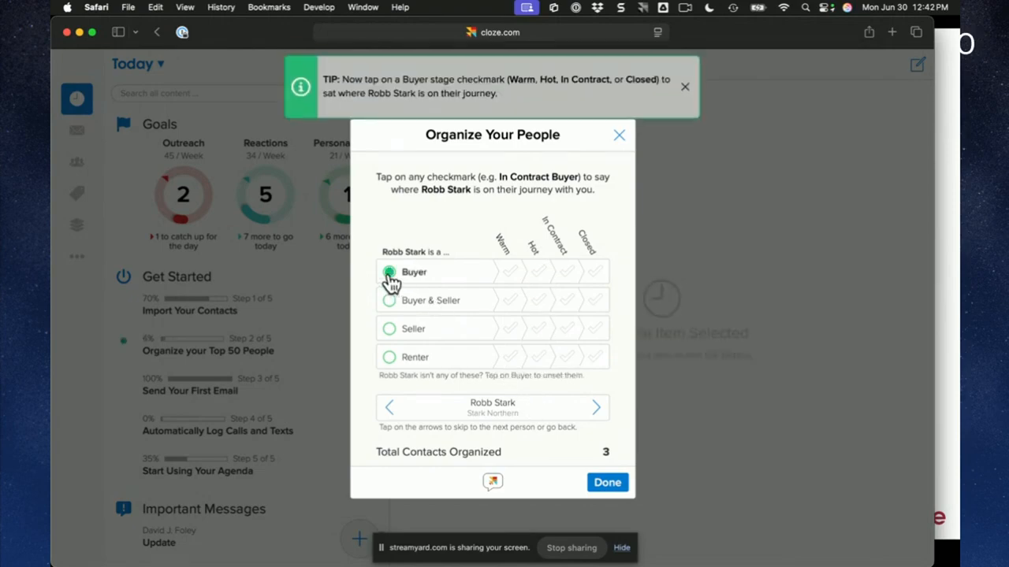
pyautogui.click(686, 86)
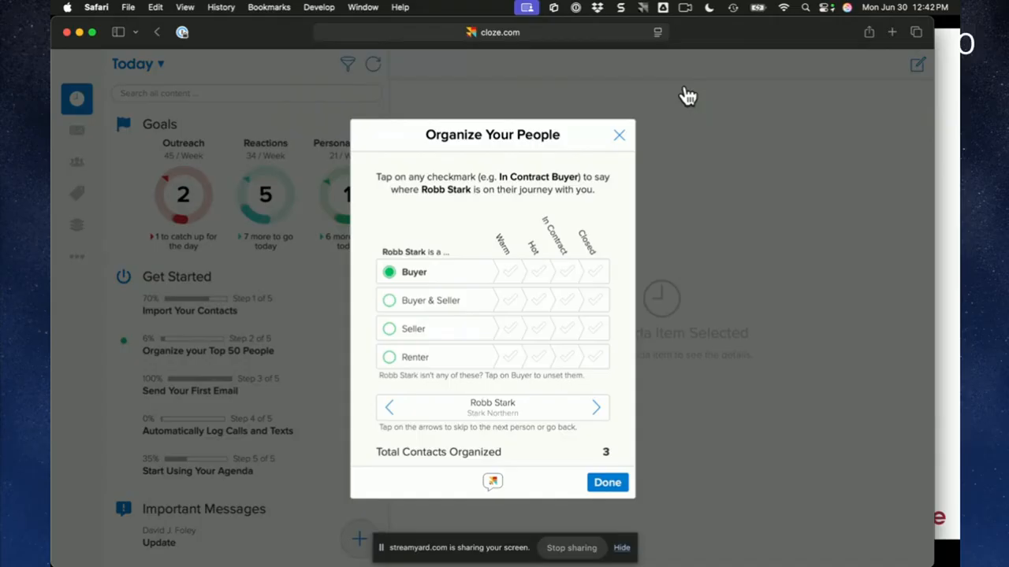
pyautogui.click(546, 278)
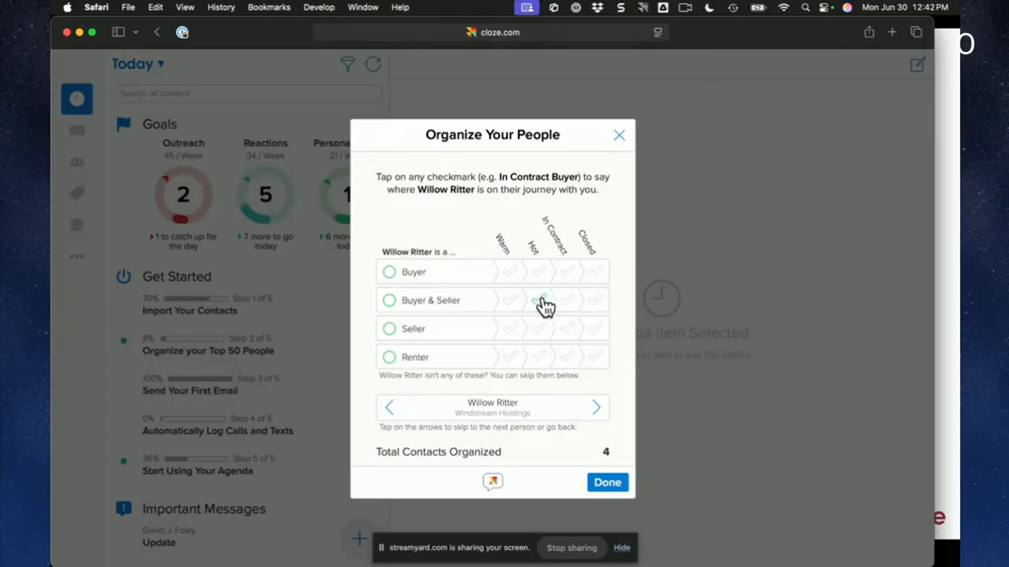
# Step: Classify the next three wizard contacts as In Contract Buyer & Seller, In Contract Seller and Hot Seller, in that order
pyautogui.click(567, 304)
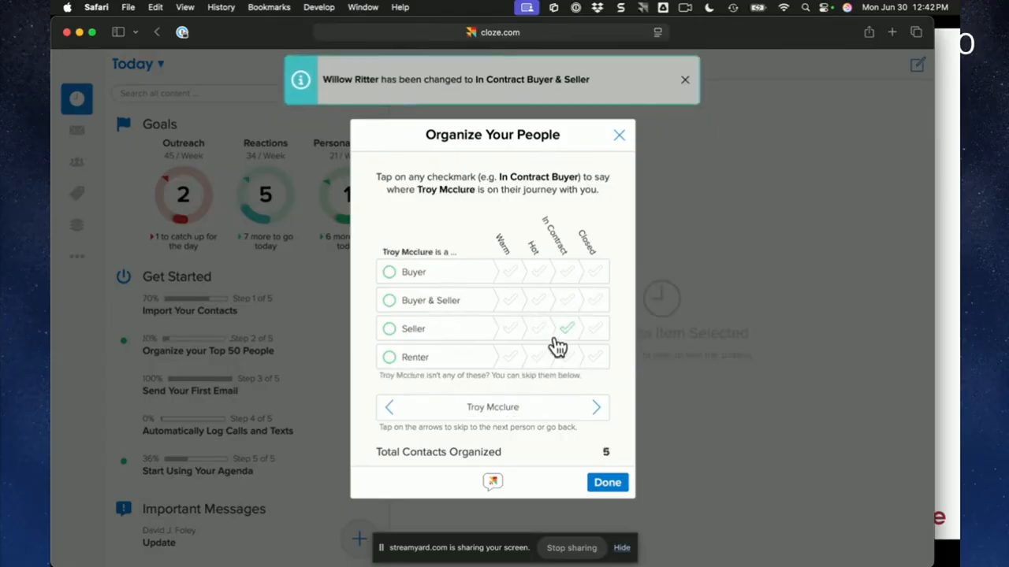
pyautogui.click(565, 331)
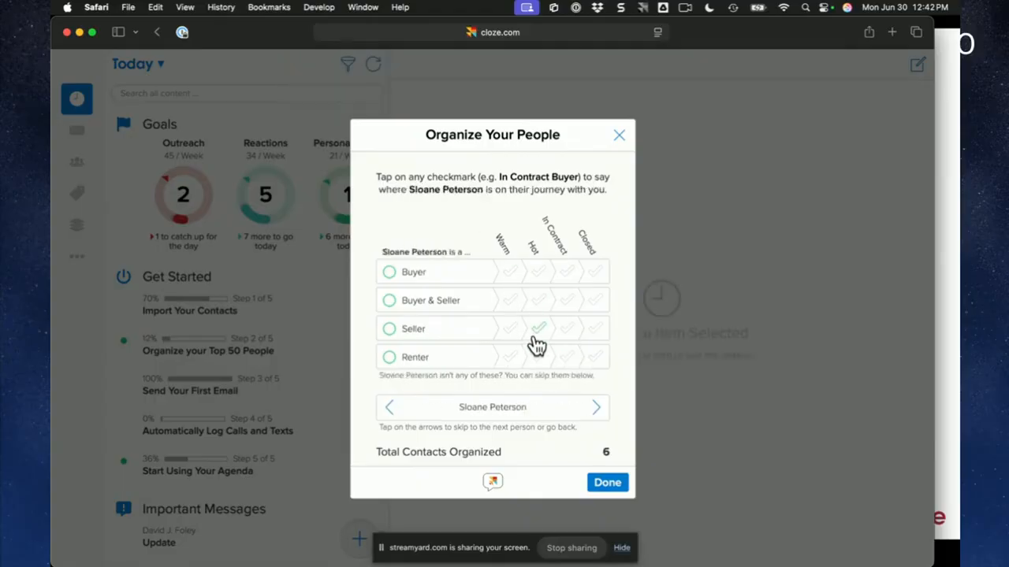
pyautogui.click(535, 335)
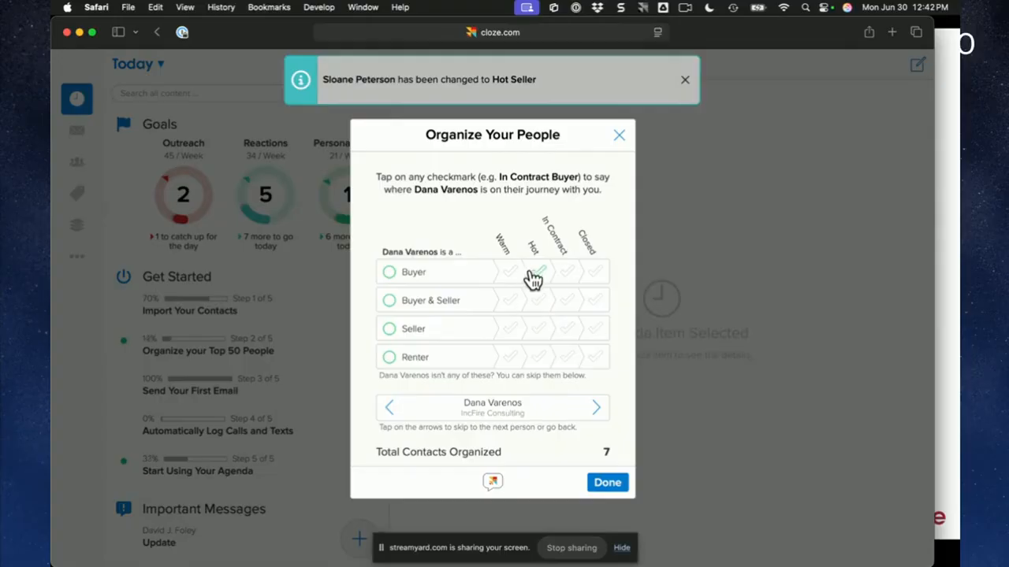
# Step: Classify the next two wizard contacts as Warm Buyer and Warm Seller, in that order, and skip the contact after them
pyautogui.click(511, 274)
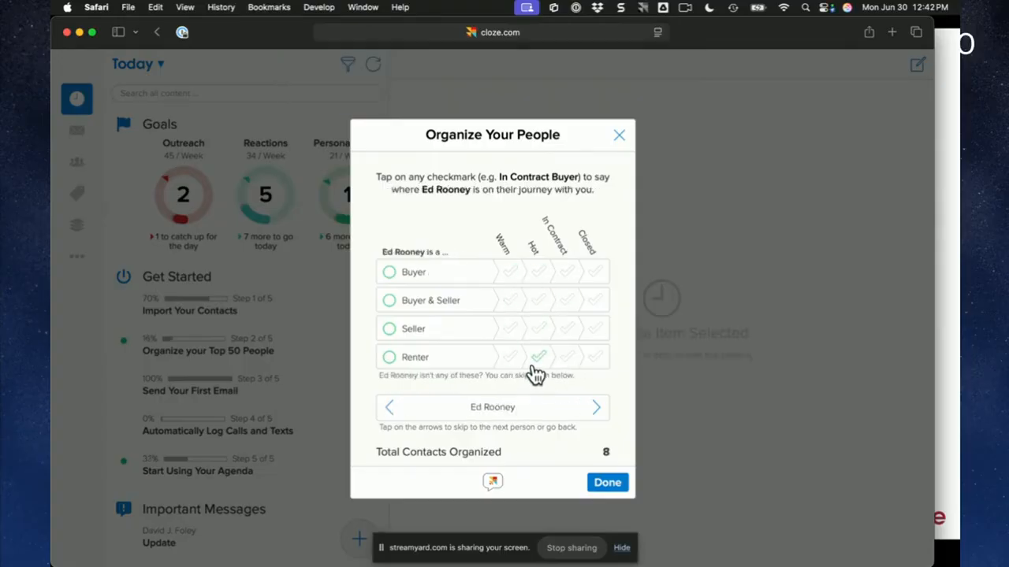
pyautogui.click(511, 330)
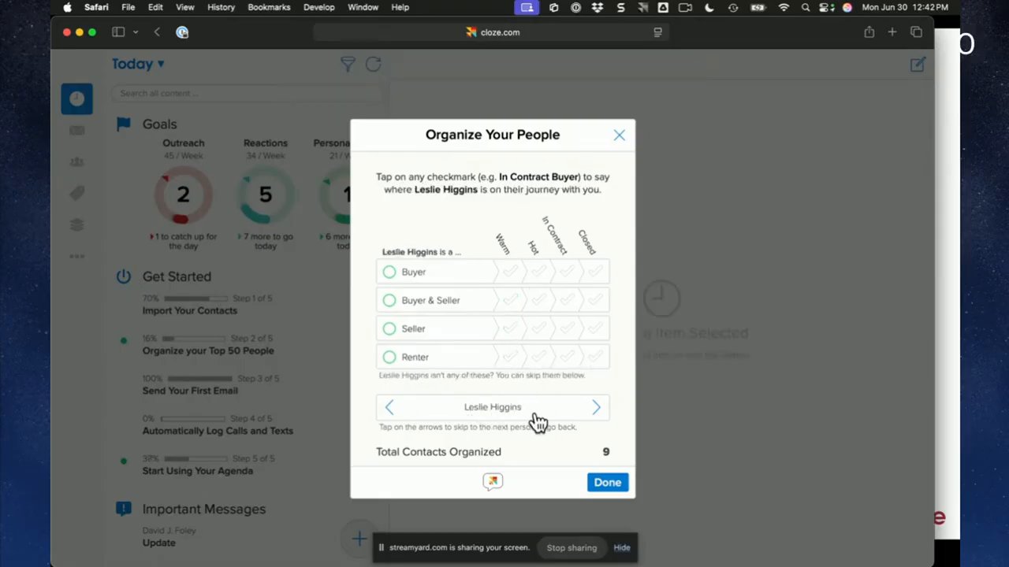
pyautogui.click(597, 409)
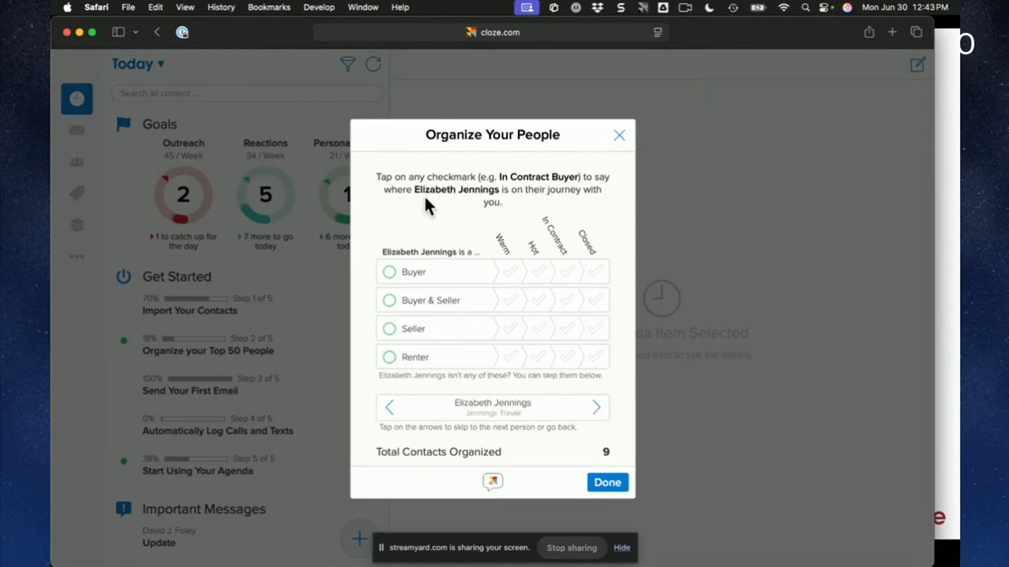
# Step: Classify the next two contacts as Hot Seller and Hot Buyer & Seller, skip one, mark the following one Hot Seller, and finish organizing
pyautogui.click(534, 329)
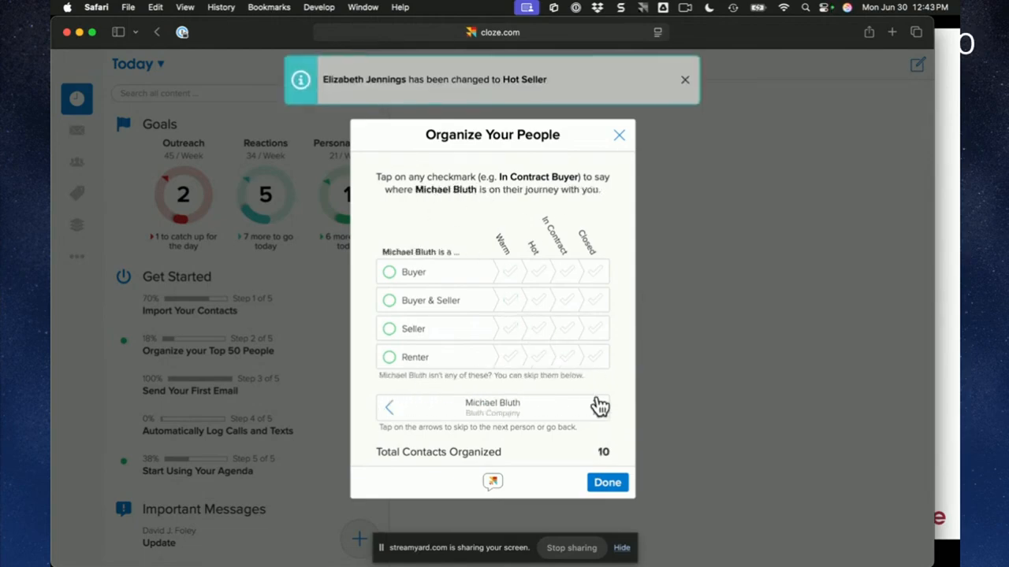
pyautogui.click(539, 303)
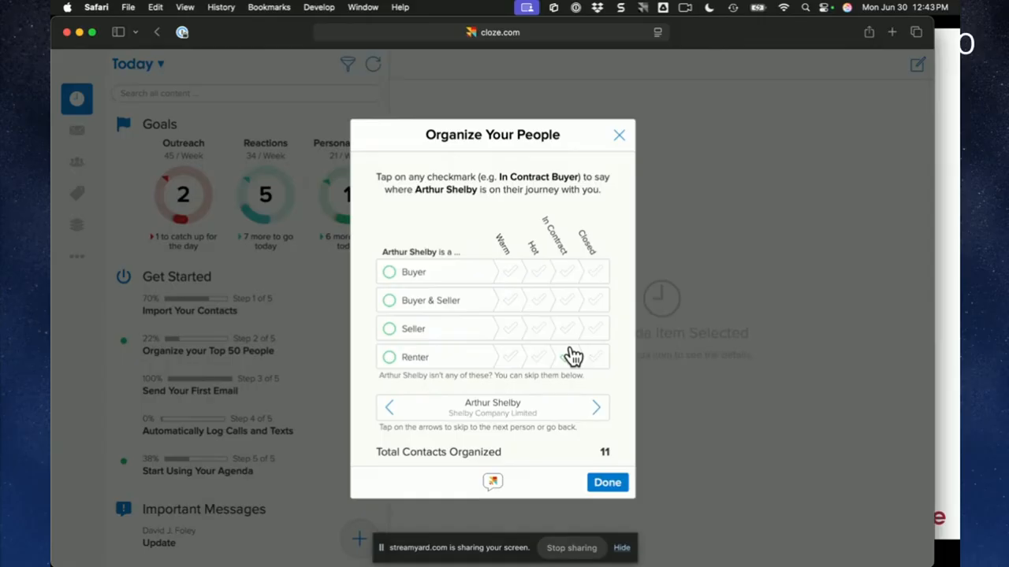
pyautogui.click(599, 408)
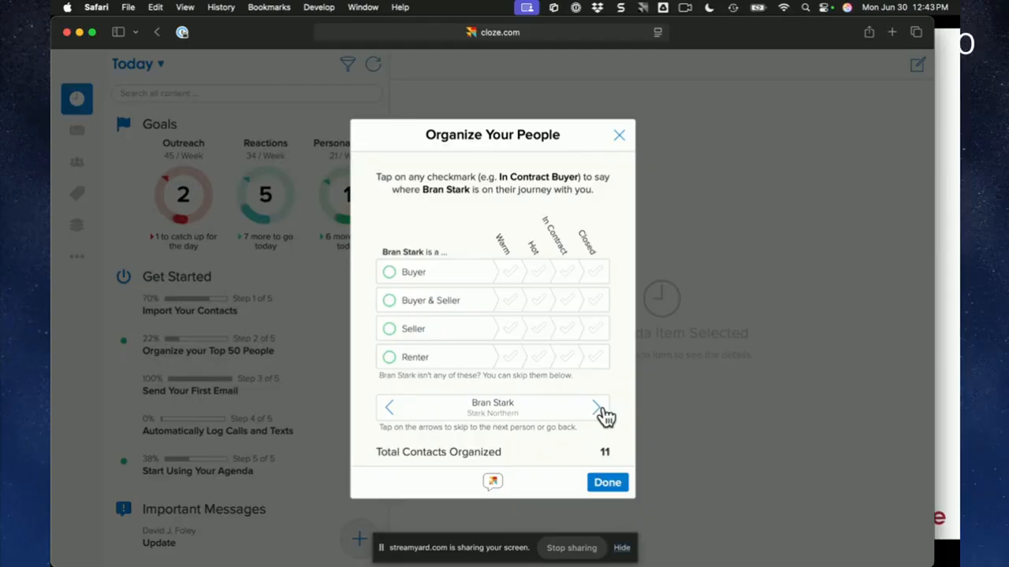
pyautogui.click(538, 328)
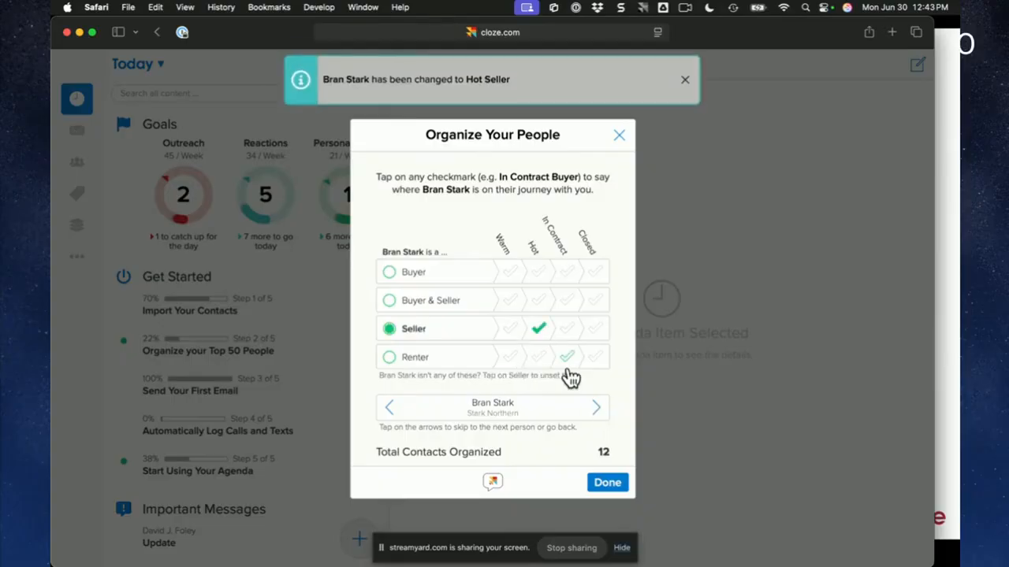
pyautogui.click(613, 486)
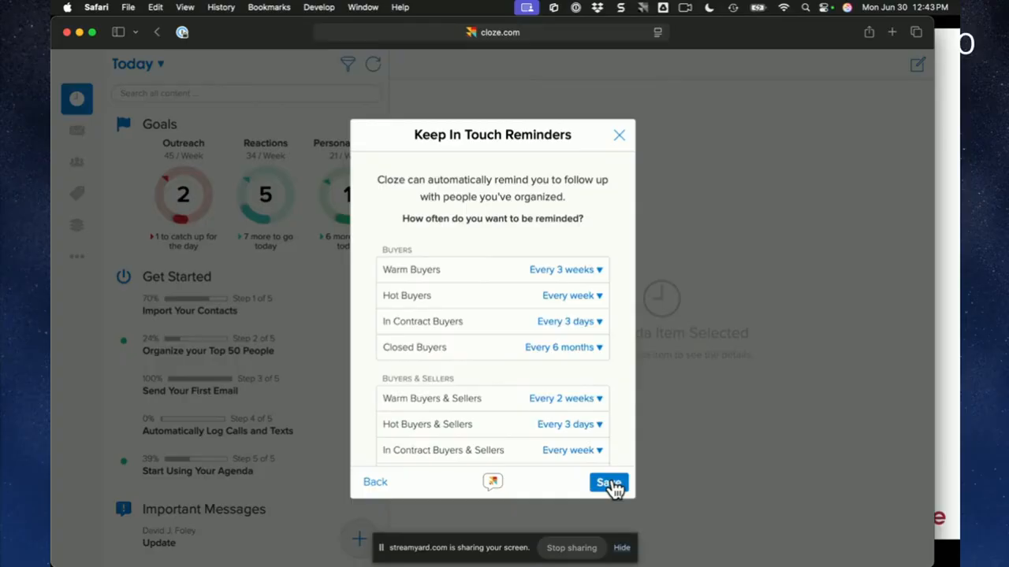
# Step: Review the Keep In Touch reminder intervals, change how often Warm Buyers reminders occur, and save the settings
pyautogui.scroll(-2, 442, 295)
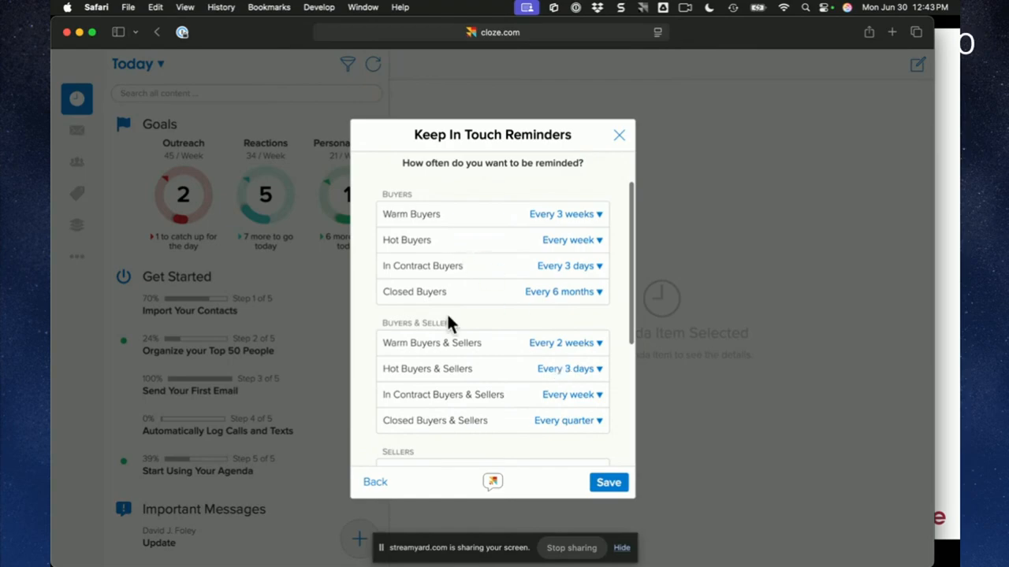
pyautogui.scroll(-2, 453, 378)
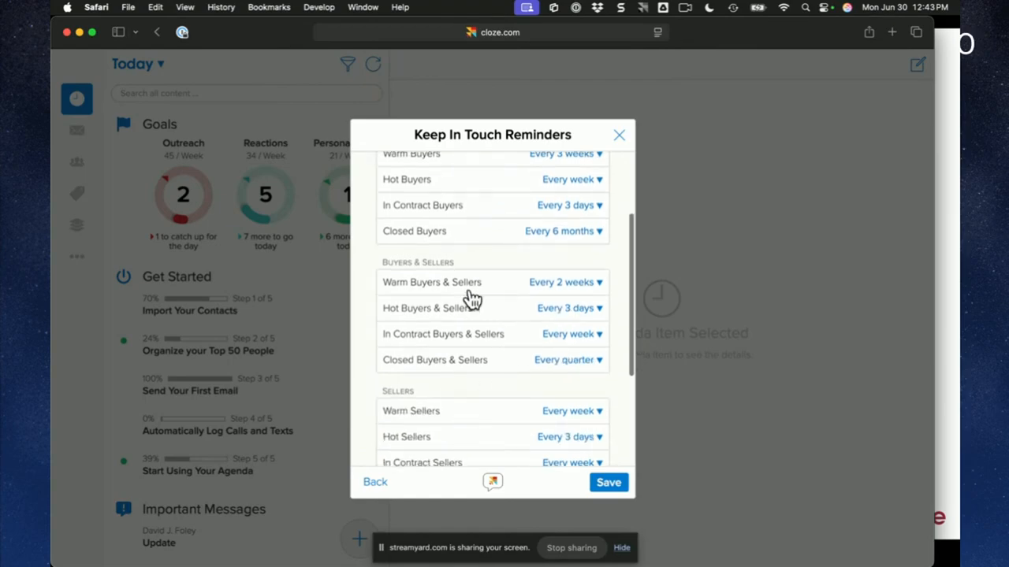
pyautogui.scroll(3, 475, 315)
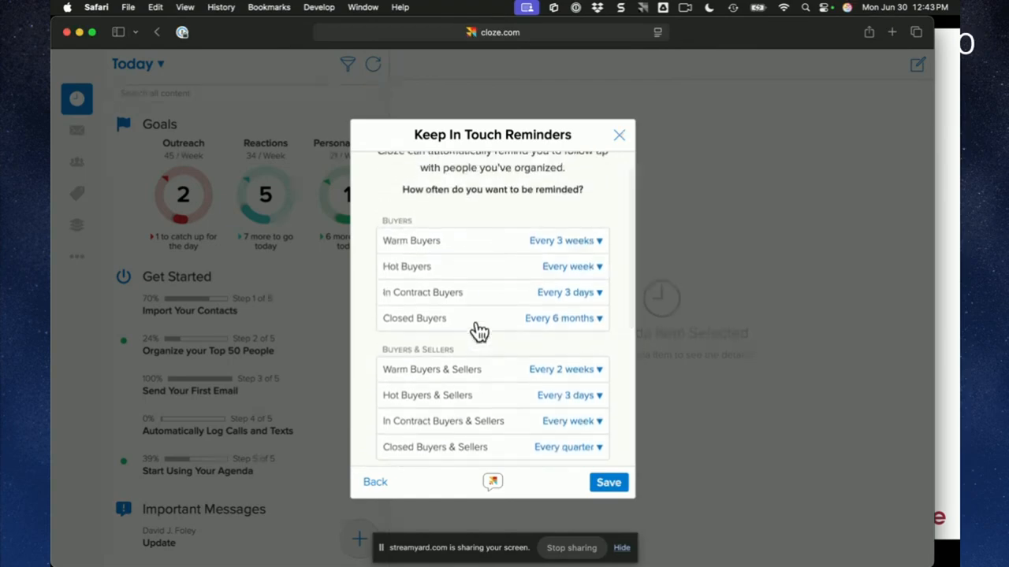
pyautogui.click(576, 244)
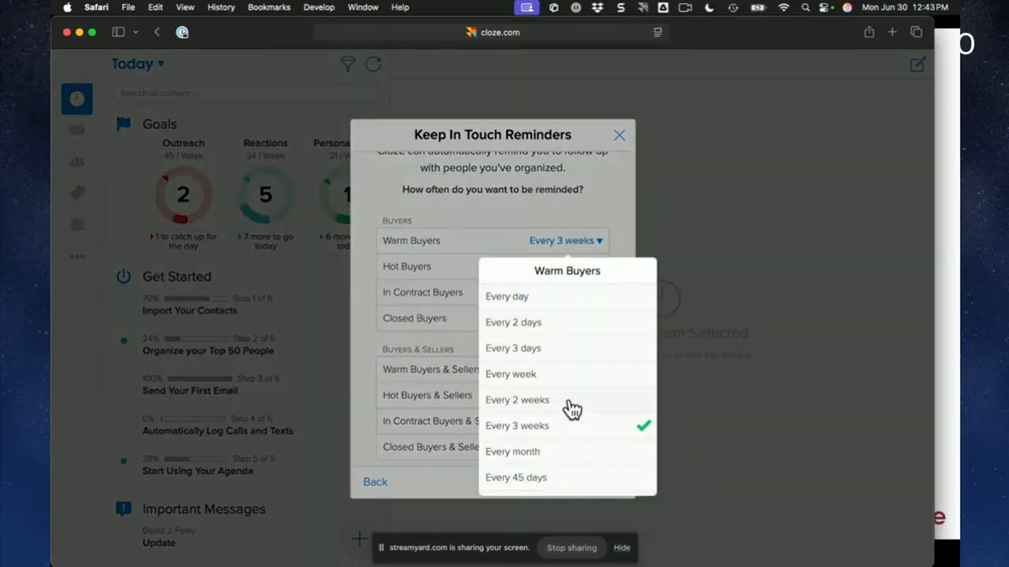
pyautogui.click(572, 404)
pyautogui.click(570, 246)
pyautogui.click(558, 479)
pyautogui.click(607, 484)
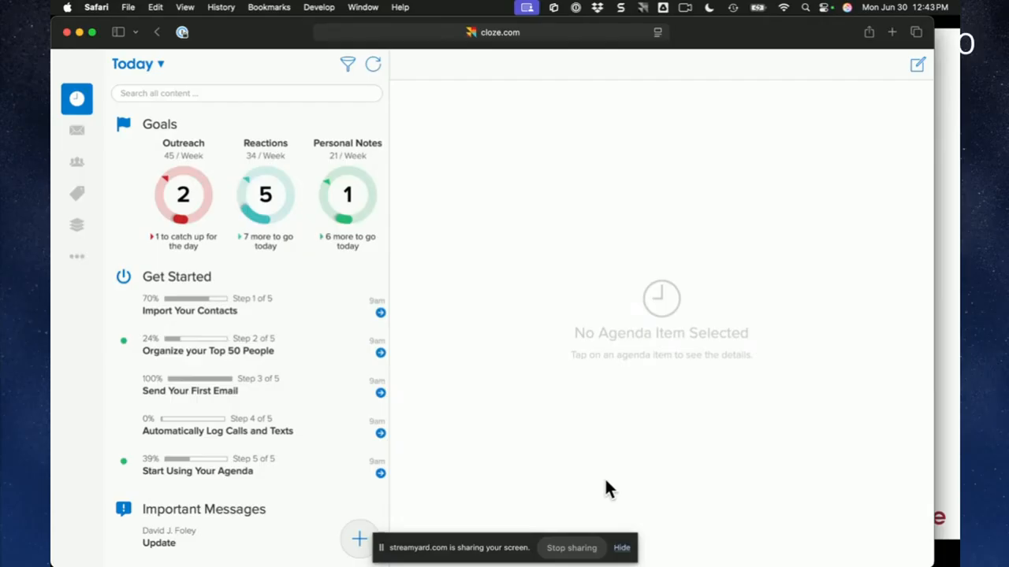
# Step: Open the first contact below the Warm Seller without a stage in My People and classify them as a Hot Buyer with next step Send Property Matches
pyautogui.click(70, 167)
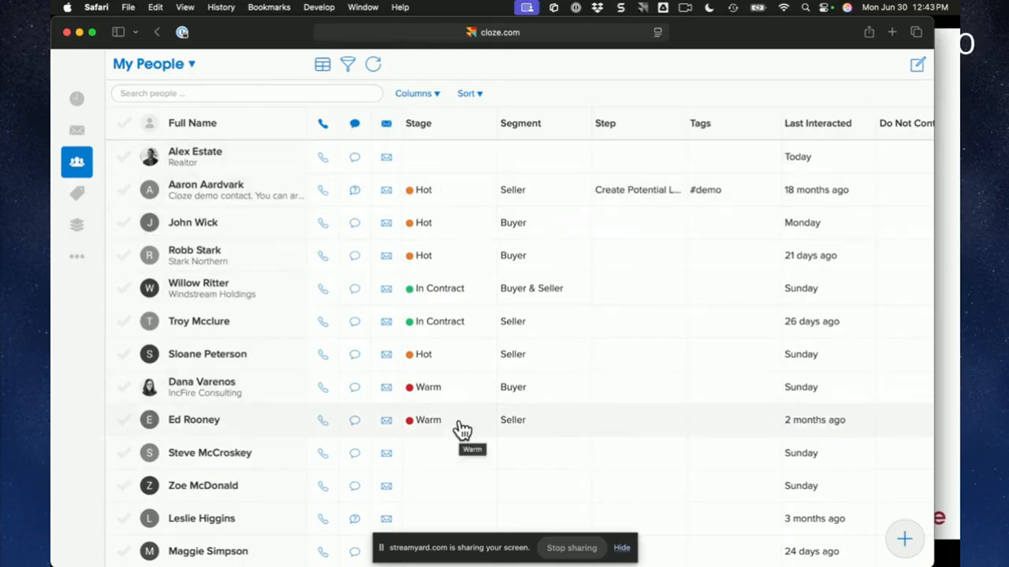
pyautogui.click(212, 457)
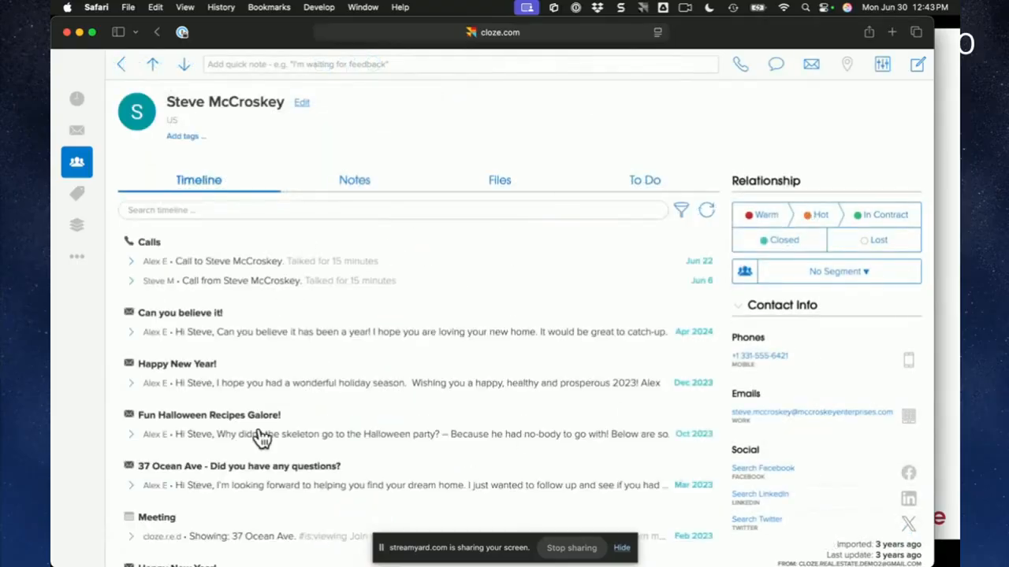
pyautogui.scroll(-10, 263, 438)
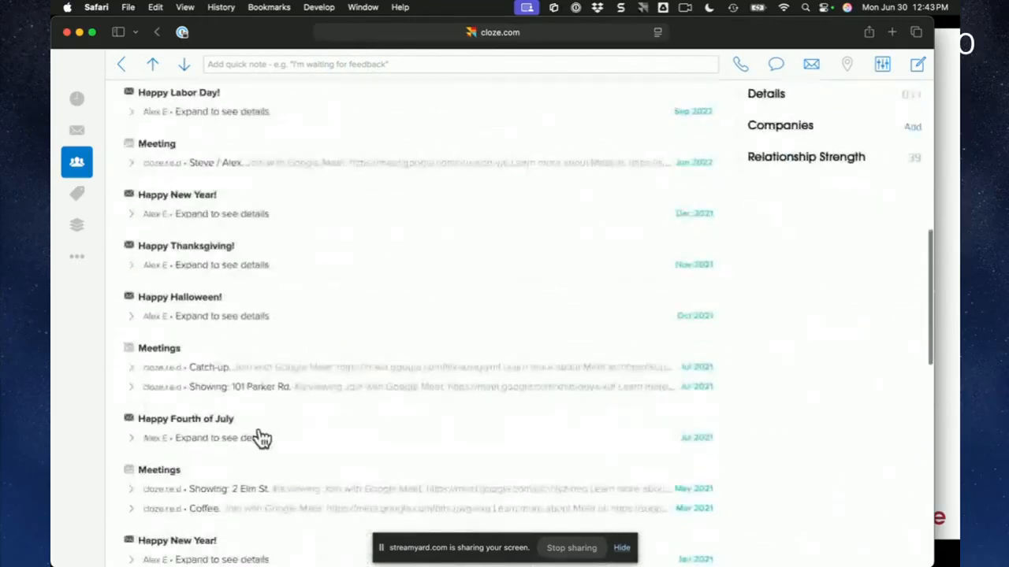
pyautogui.scroll(10, 263, 438)
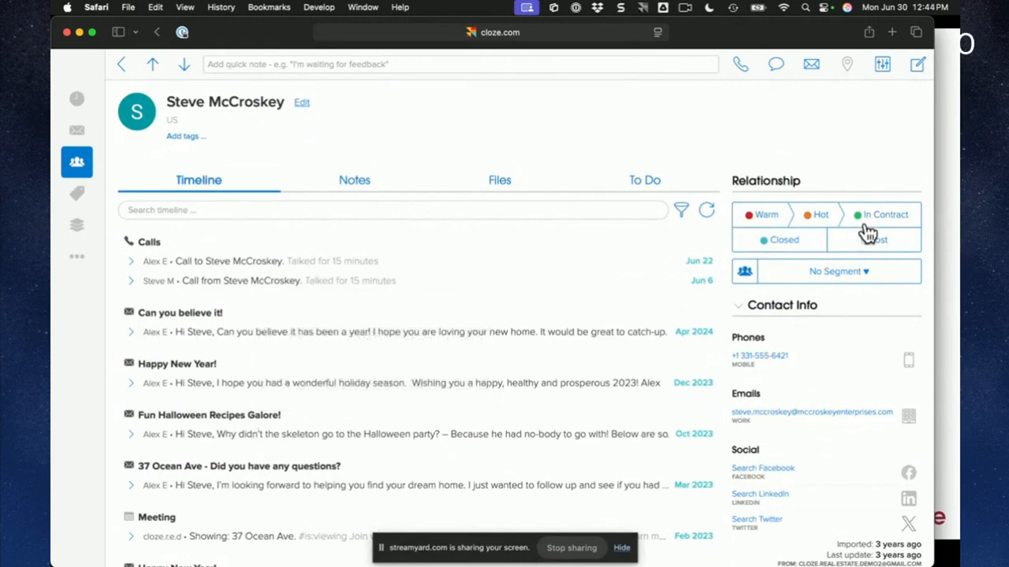
pyautogui.click(817, 217)
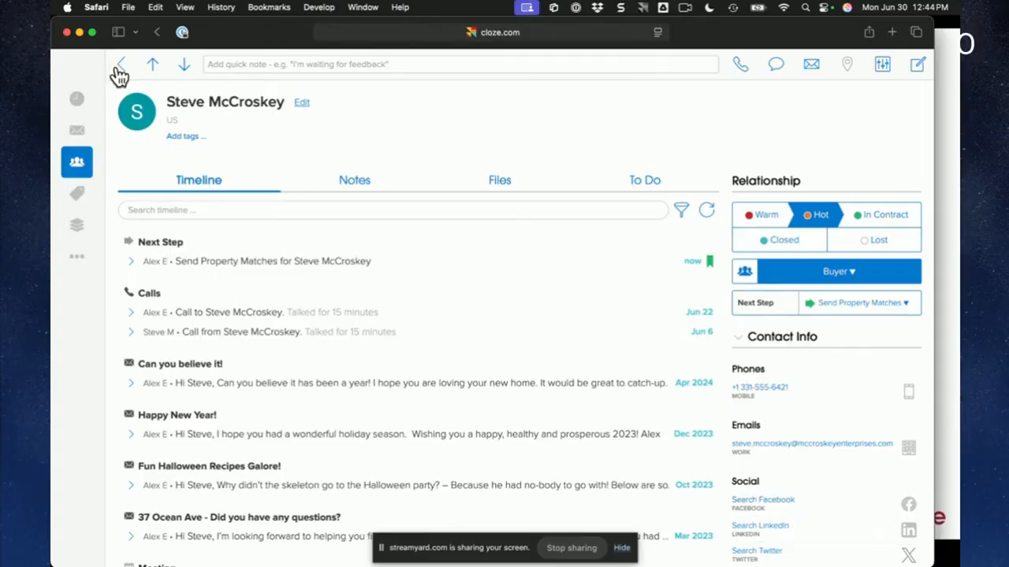
# Step: Return to the My People list and look over its updated stages, segments and sort options
pyautogui.click(120, 66)
pyautogui.scroll(-5, 315, 373)
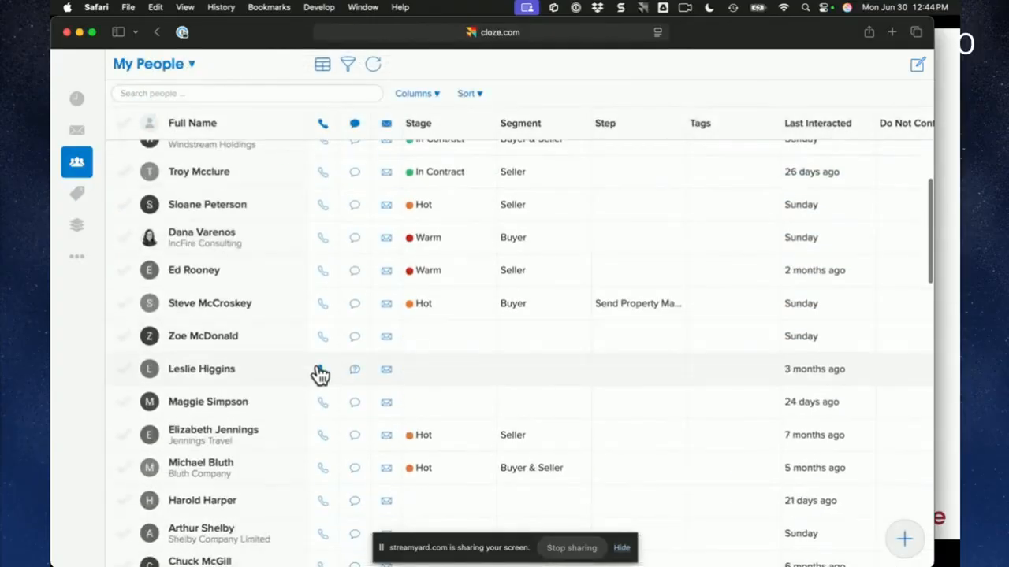
pyautogui.scroll(-1, 319, 375)
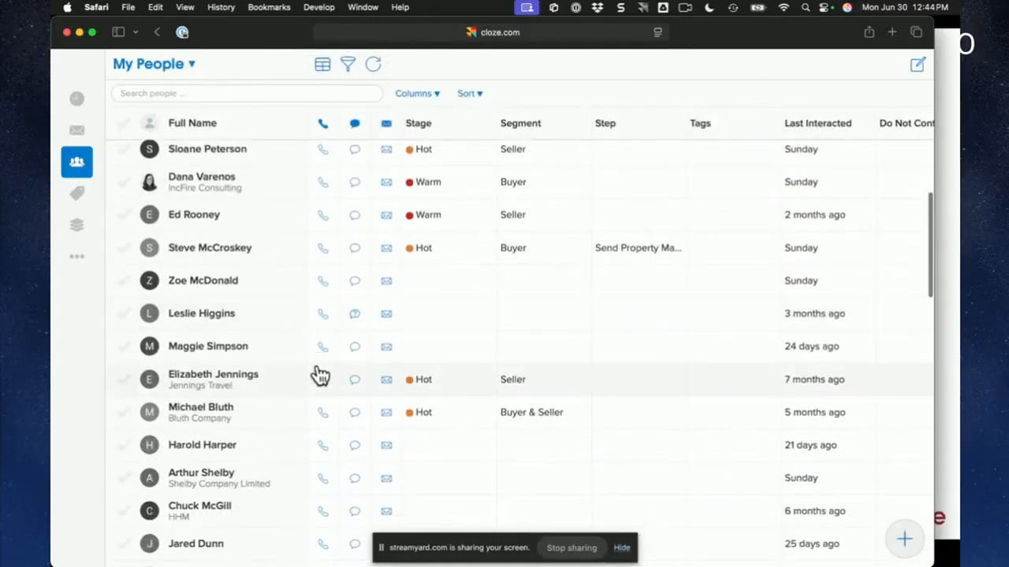
pyautogui.click(471, 96)
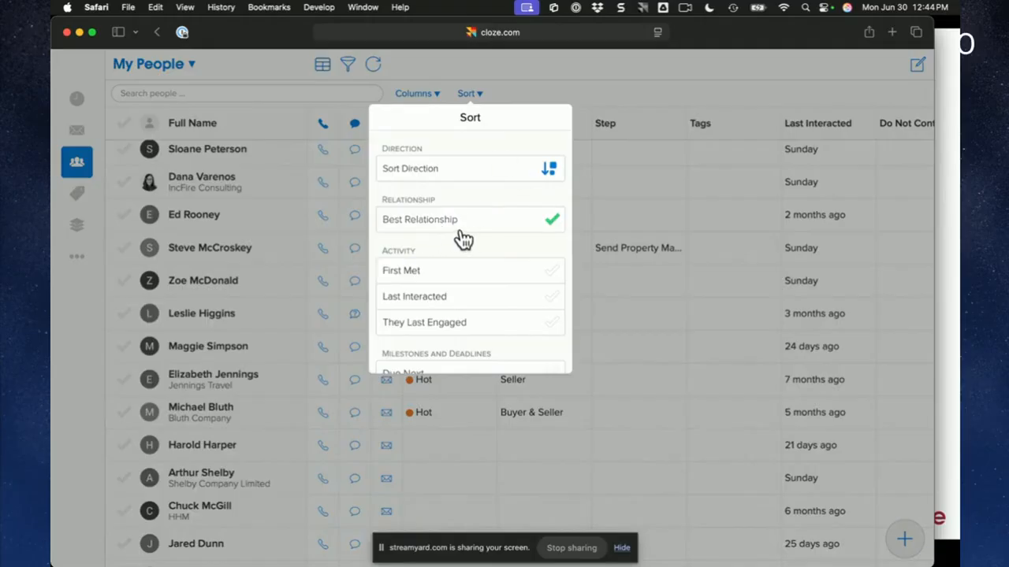
pyautogui.click(591, 79)
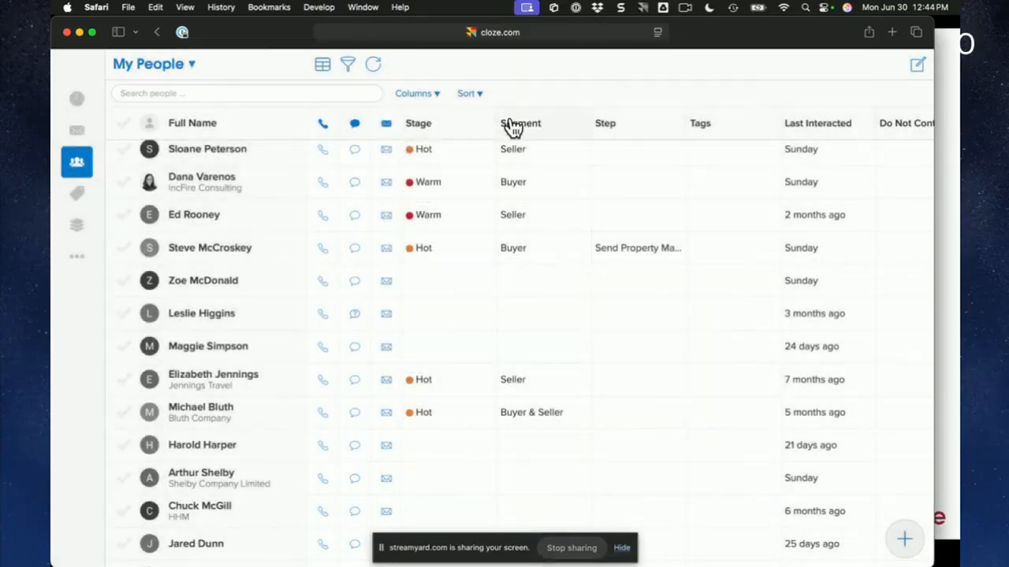
# Step: Select four contacts without a stage in My People and bulk-change them to stage Warm and segment Buyer
pyautogui.click(125, 281)
pyautogui.scroll(-1, 134, 409)
pyautogui.scroll(-1, 132, 408)
pyautogui.click(126, 398)
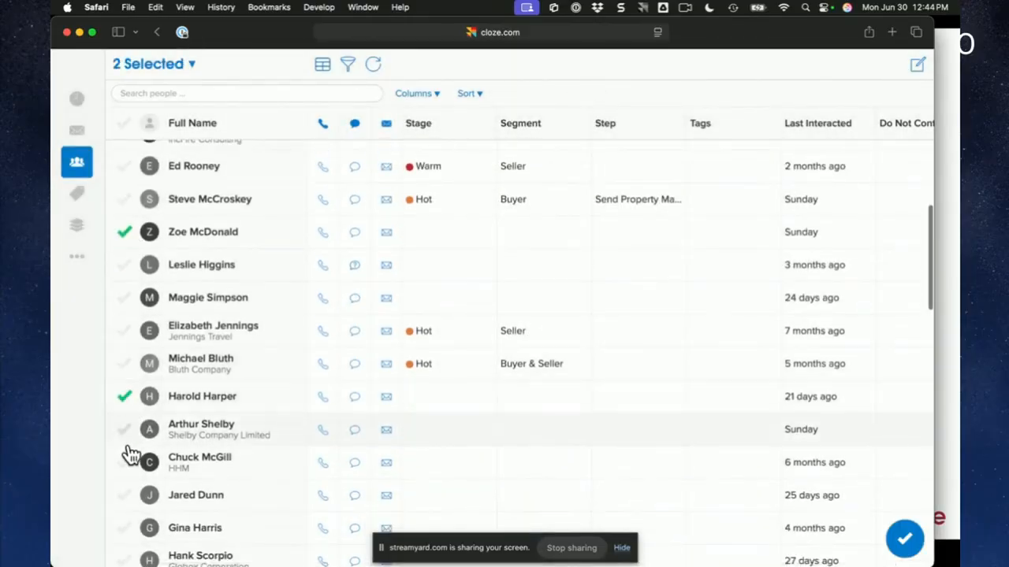
pyautogui.scroll(-2, 129, 453)
pyautogui.click(127, 444)
pyautogui.scroll(-1, 129, 449)
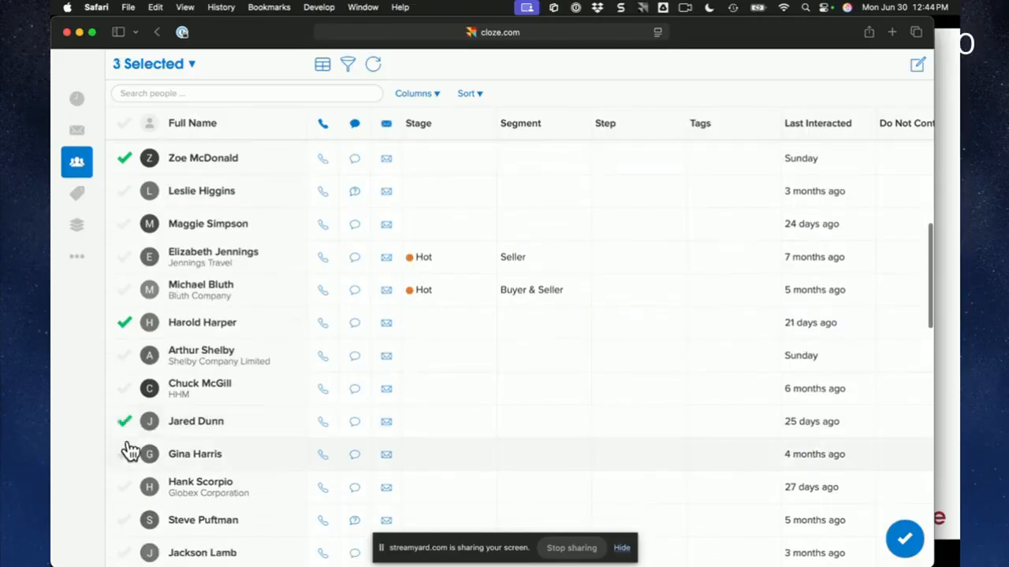
pyautogui.click(126, 520)
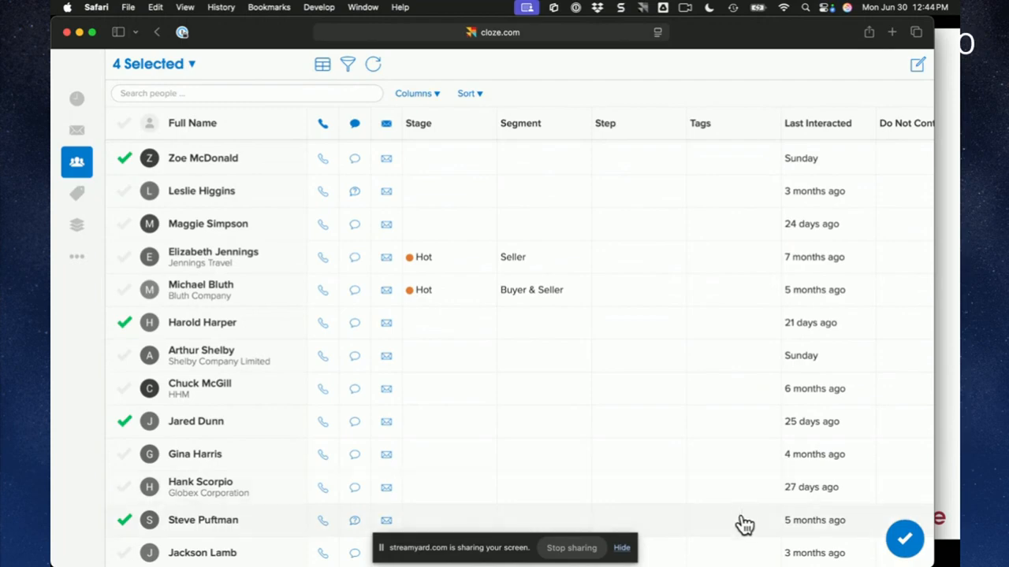
pyautogui.click(905, 540)
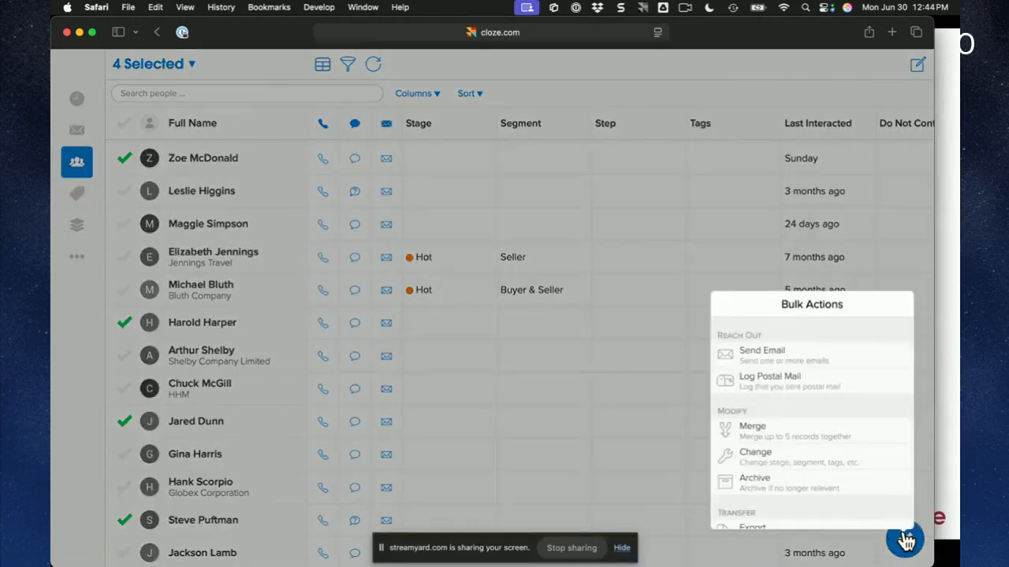
pyautogui.click(807, 463)
pyautogui.click(800, 352)
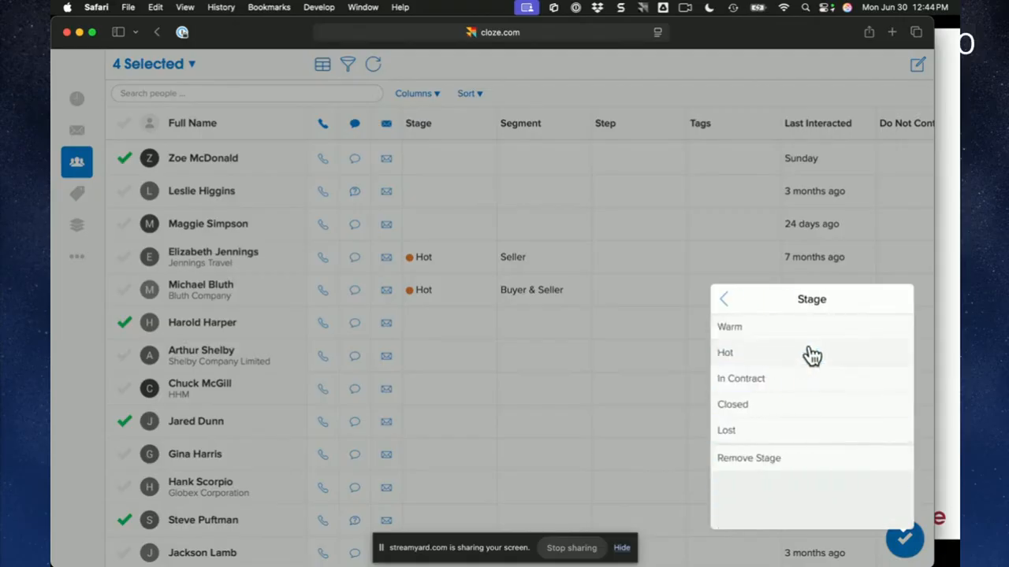
pyautogui.click(792, 339)
pyautogui.click(829, 383)
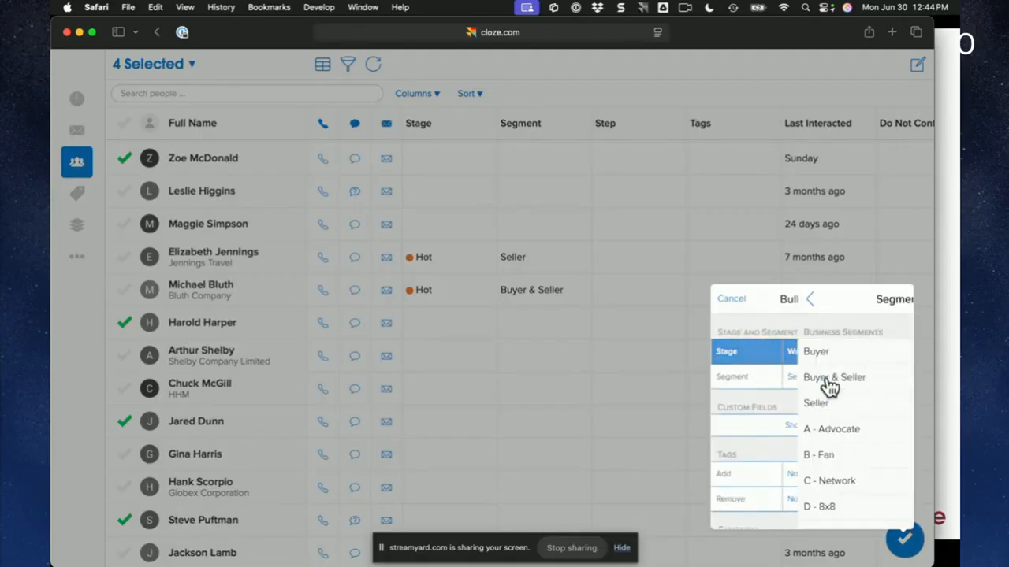
pyautogui.click(748, 355)
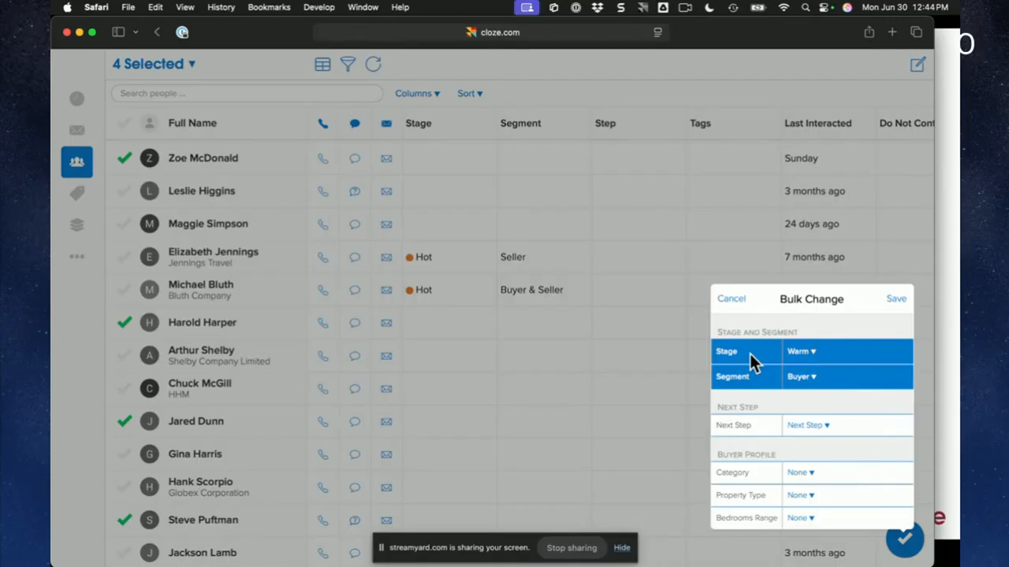
pyautogui.click(897, 300)
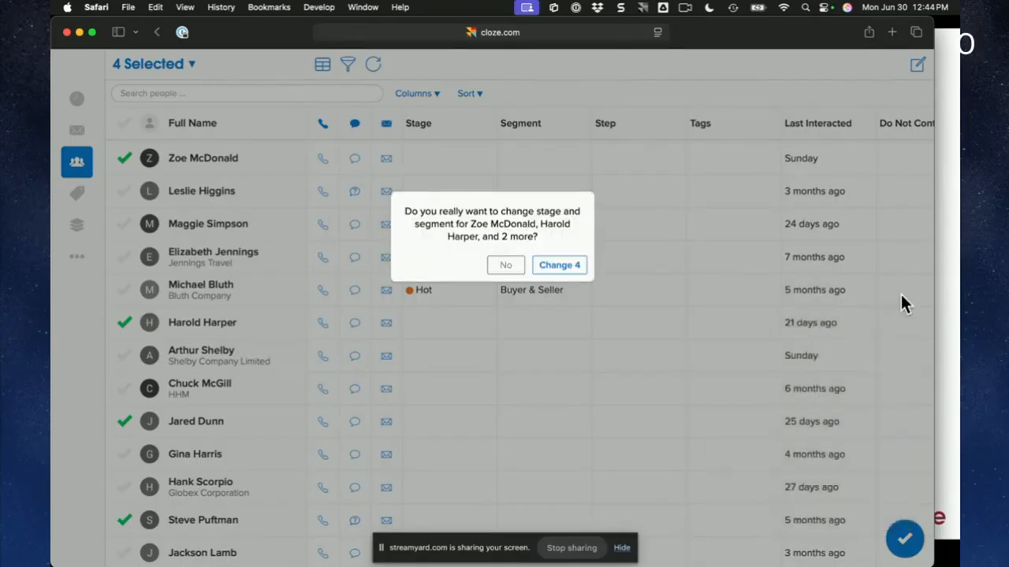
pyautogui.click(560, 266)
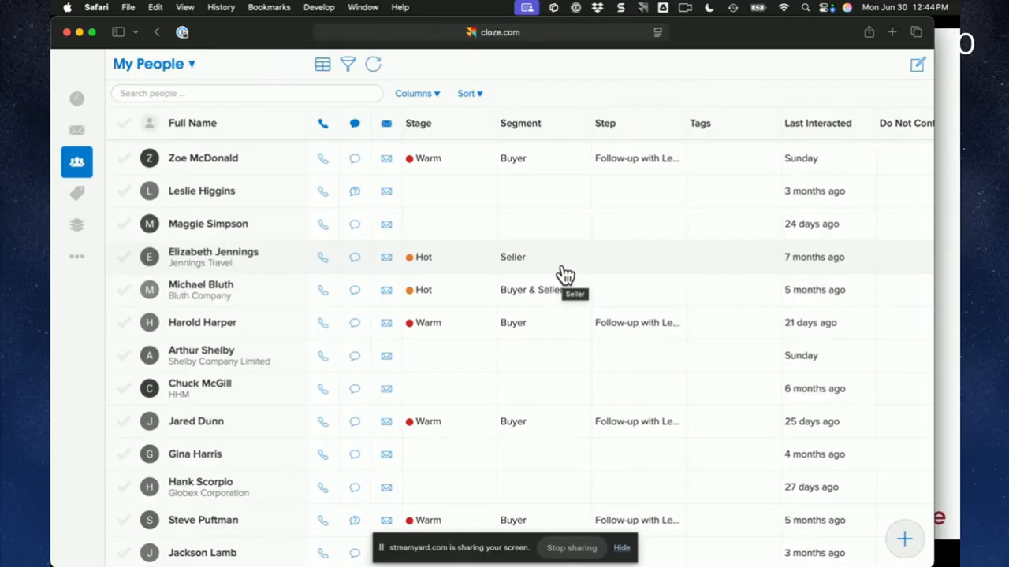
# Step: Review the sort options for My People, from relationship and activity through milestones, About and Organizing, and leave the sorting as it is
pyautogui.click(463, 101)
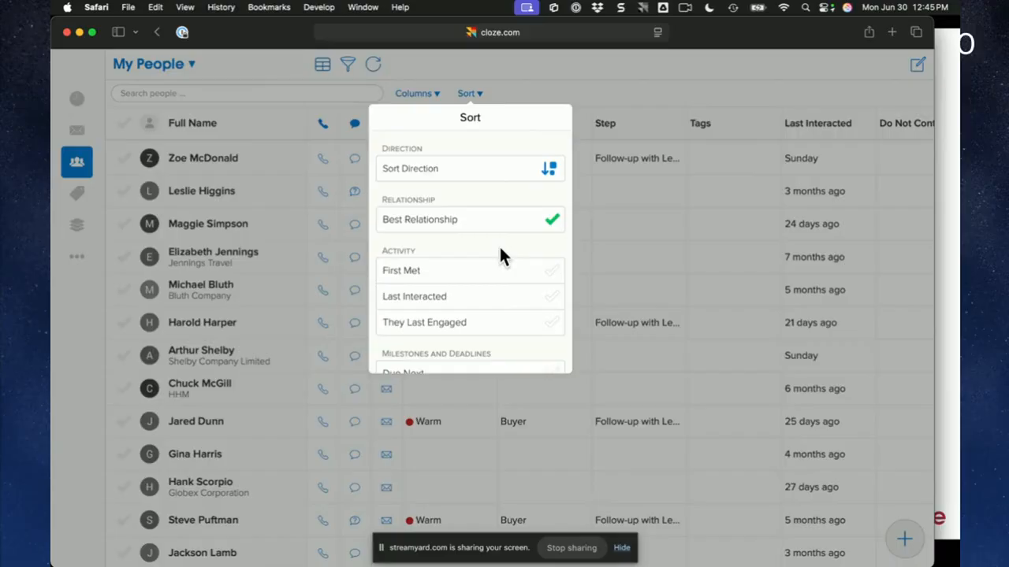
pyautogui.scroll(-2, 500, 257)
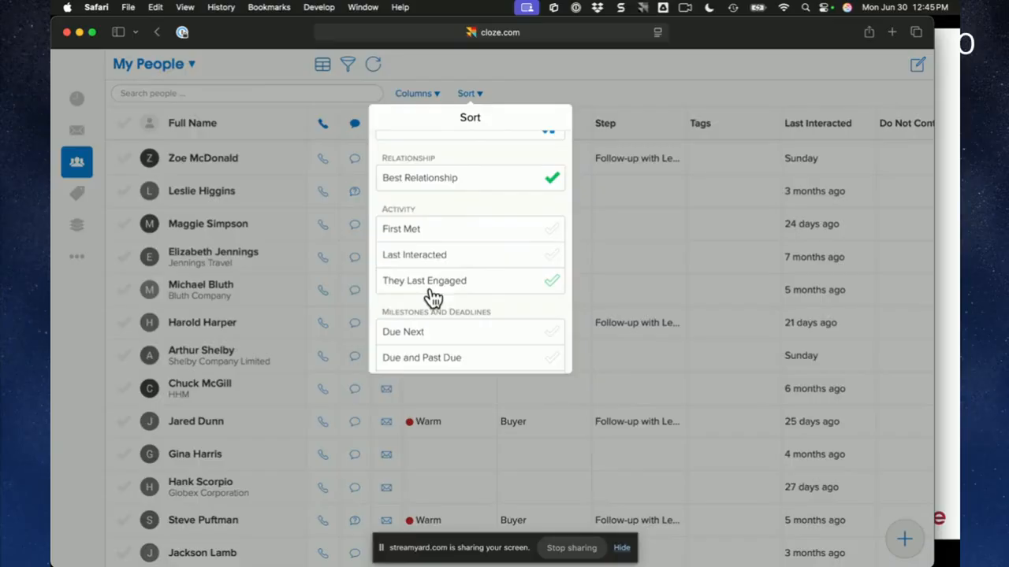
pyautogui.scroll(2, 432, 297)
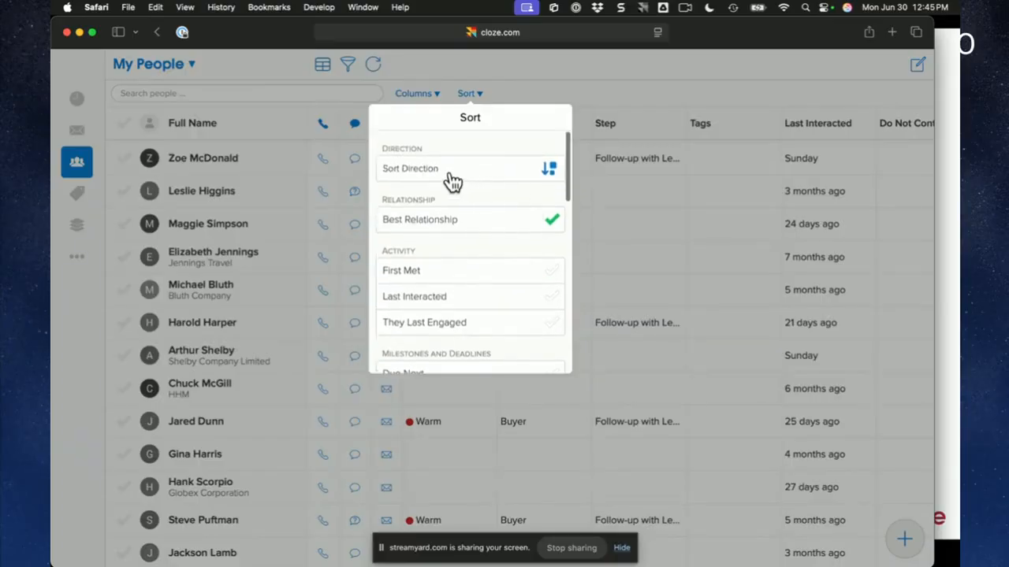
pyautogui.scroll(-2, 496, 327)
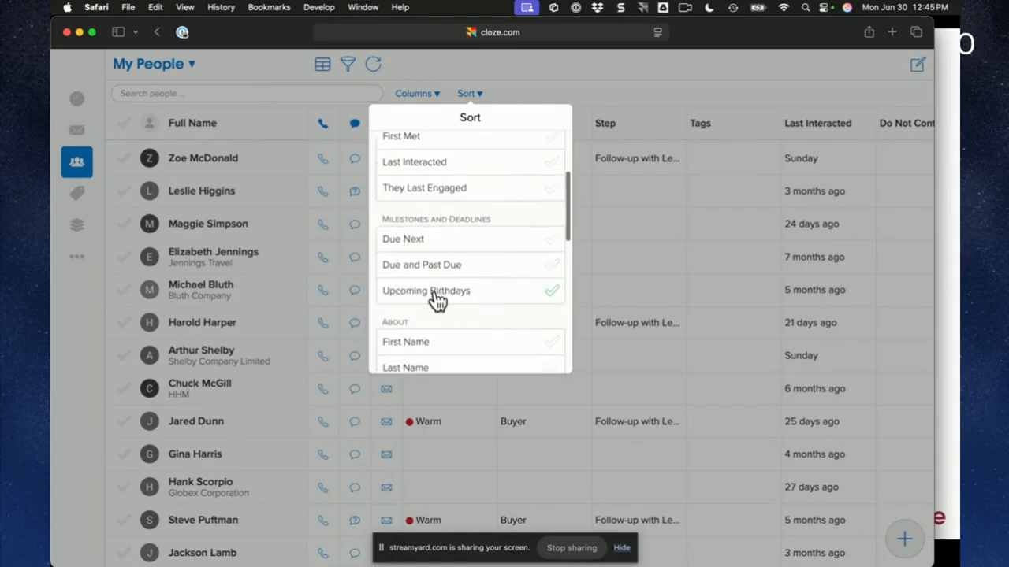
pyautogui.scroll(-2, 435, 302)
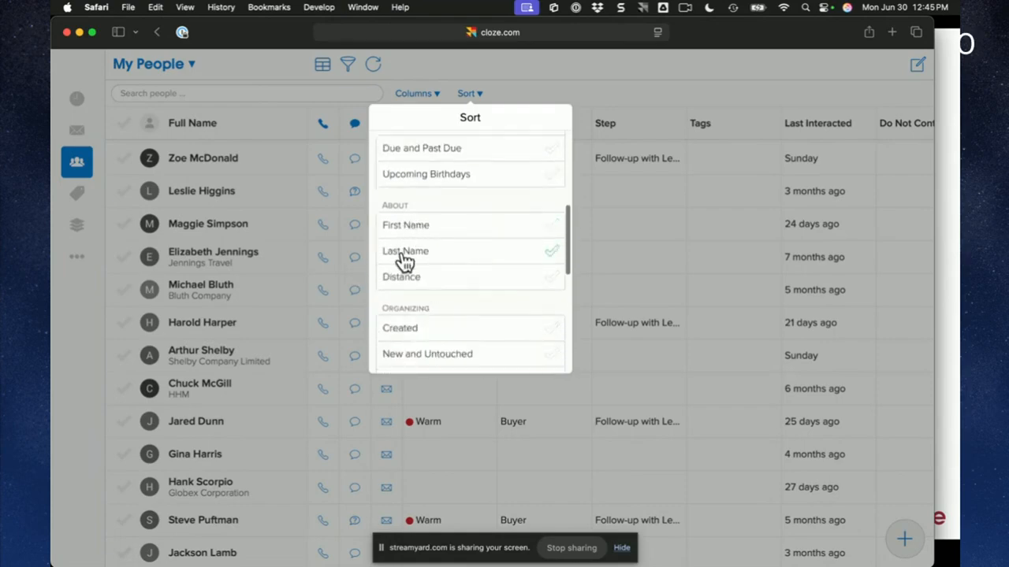
pyautogui.scroll(-2, 446, 308)
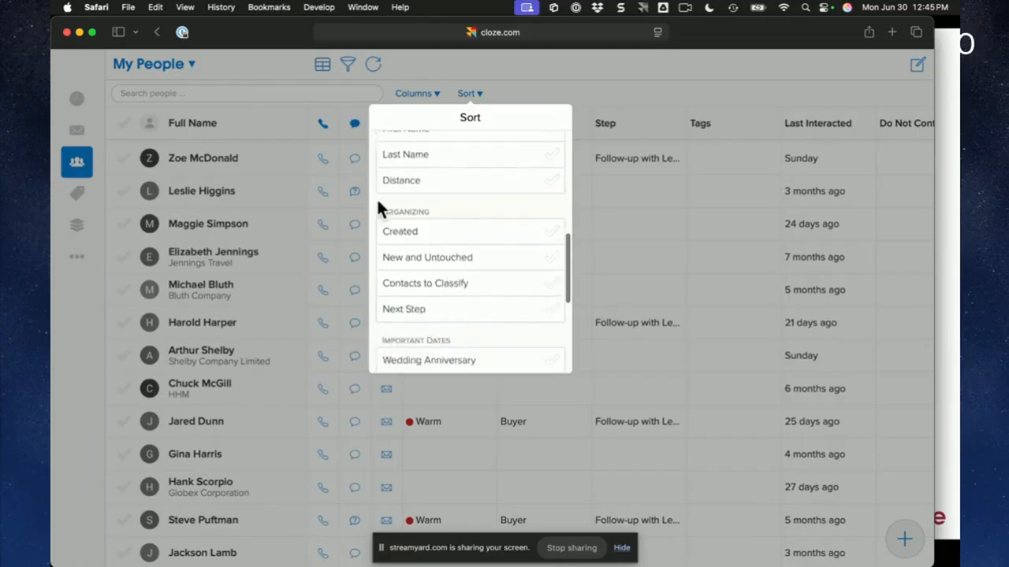
pyautogui.click(423, 233)
pyautogui.click(435, 260)
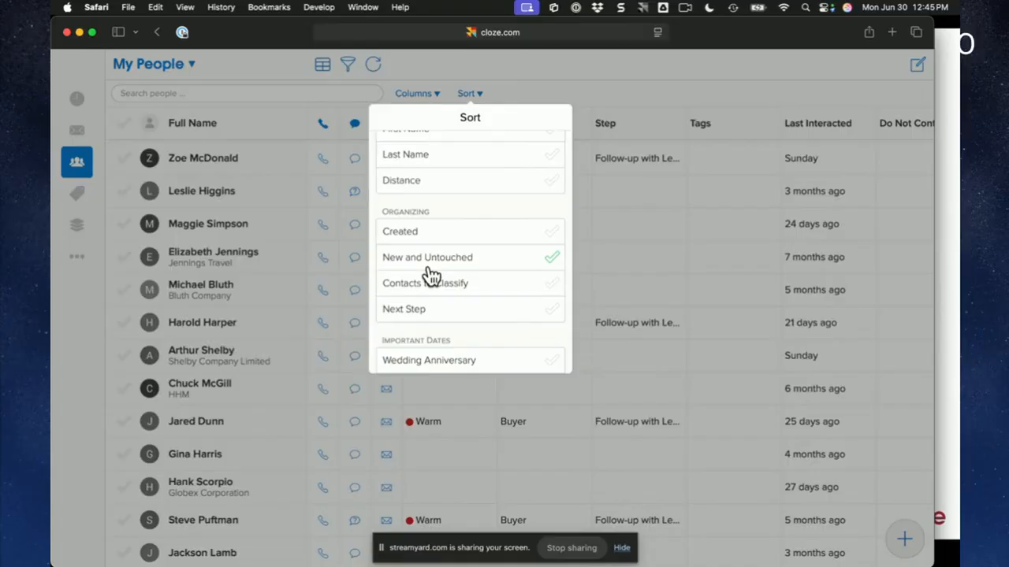
pyautogui.click(408, 287)
pyautogui.click(543, 87)
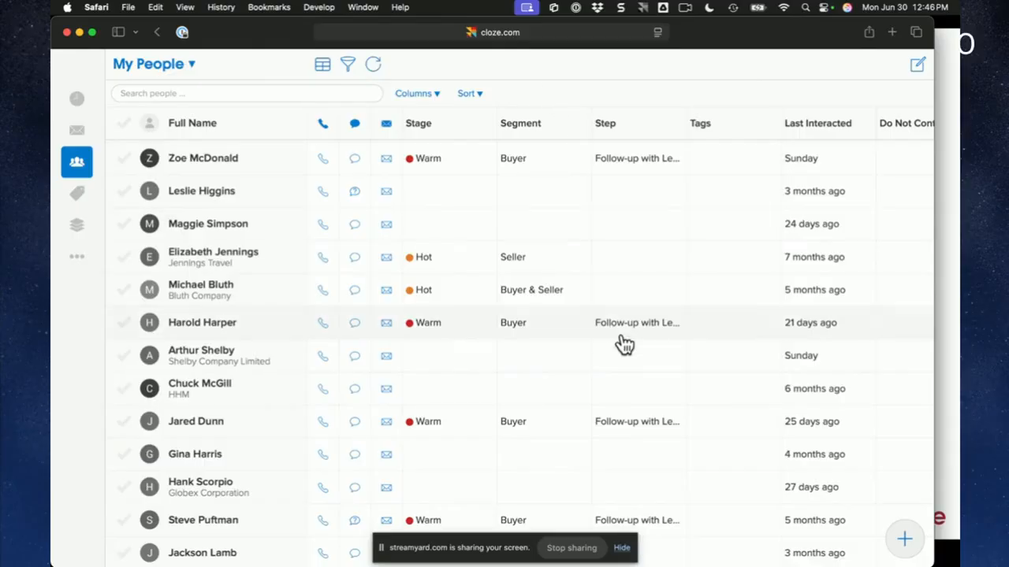
# Step: Switch to the slide presentation and advance past "Organizing Success" to the slide on focusing on just your sphere of influence
pyautogui.hotkey('ctrl', 'Up')
pyautogui.click(365, 423)
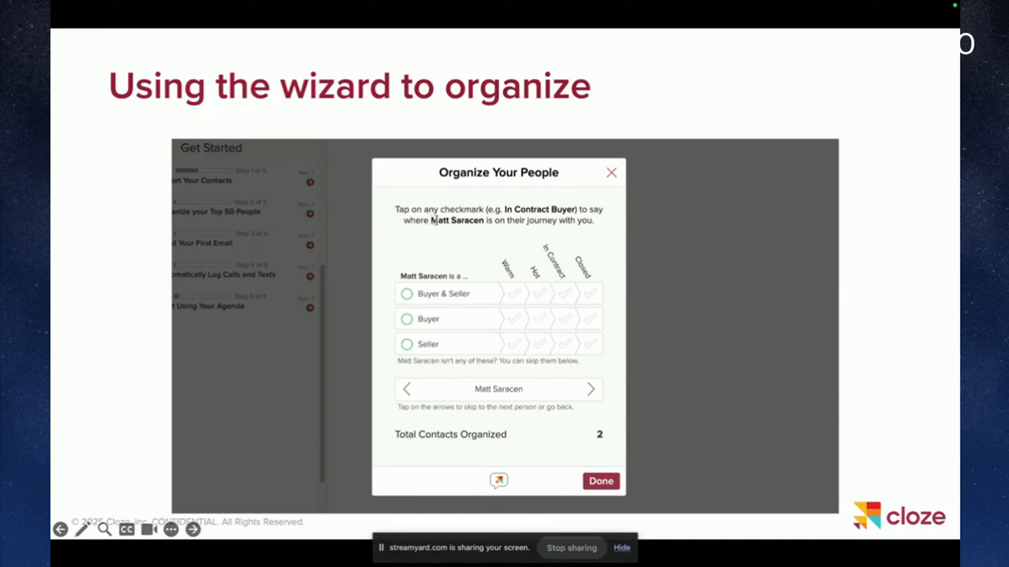
pyautogui.press('Right')
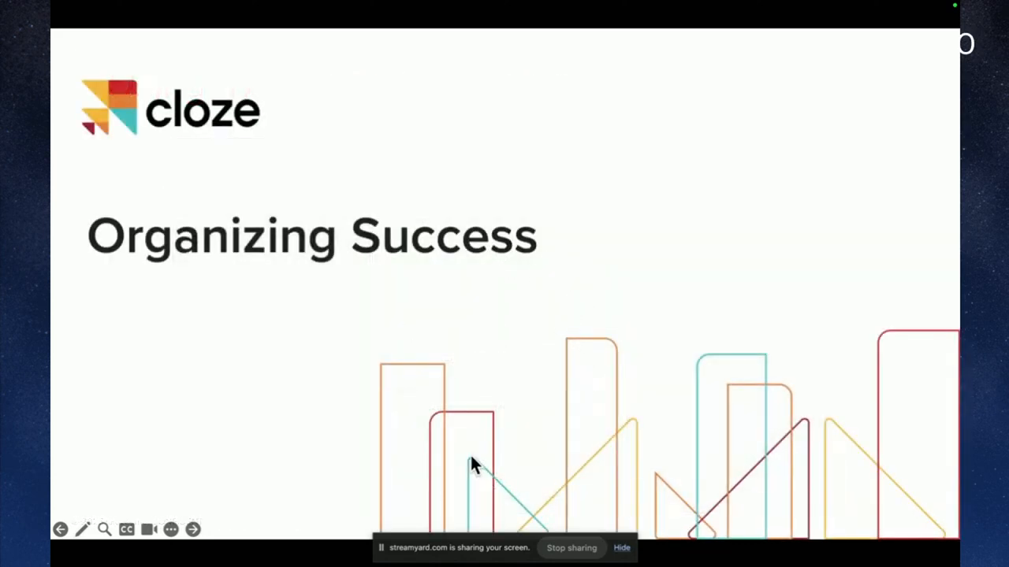
pyautogui.press('Right')
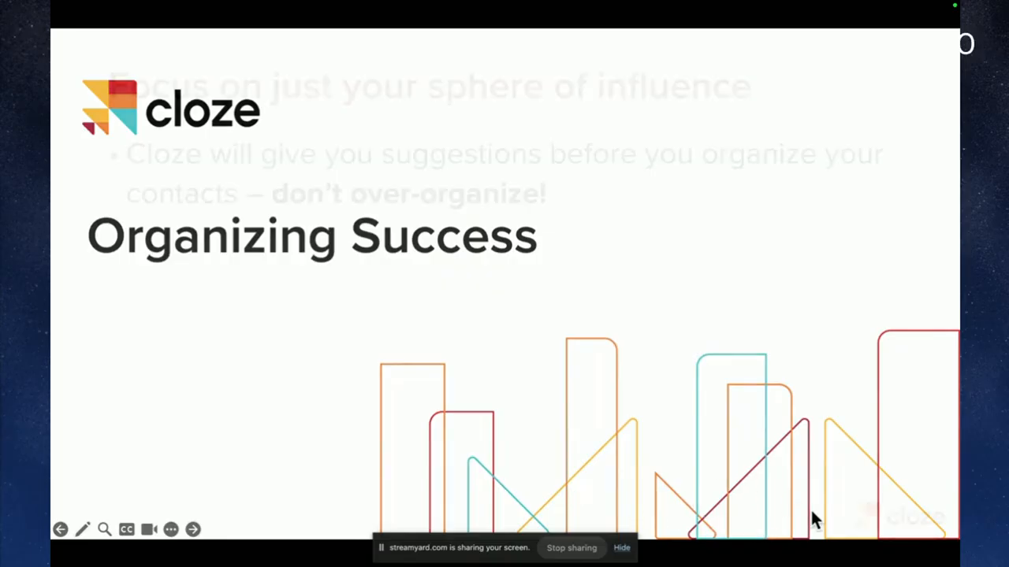
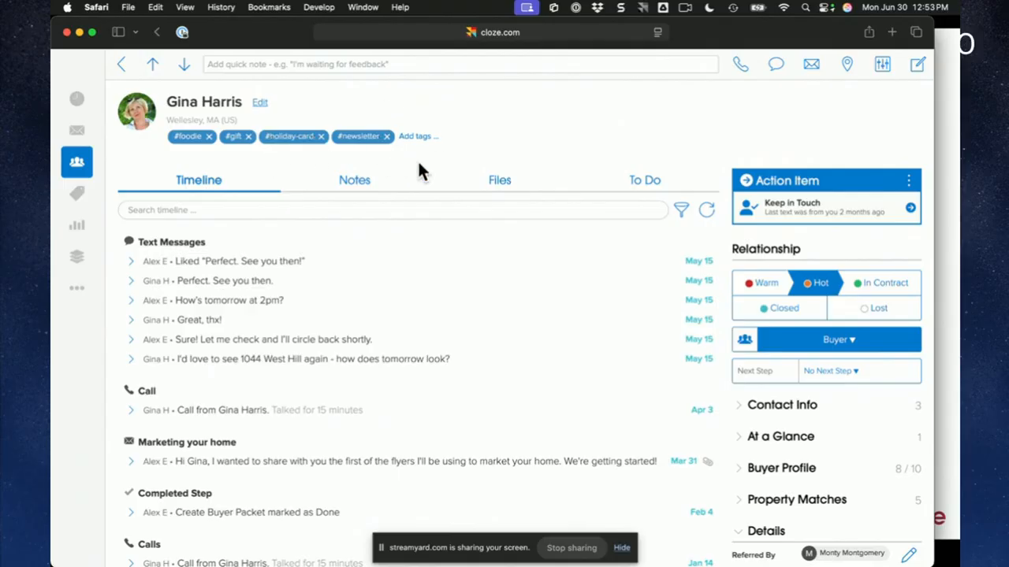
# Step: Return from the contact's profile to My People and search the list for the tag #holiday-card
pyautogui.click(119, 68)
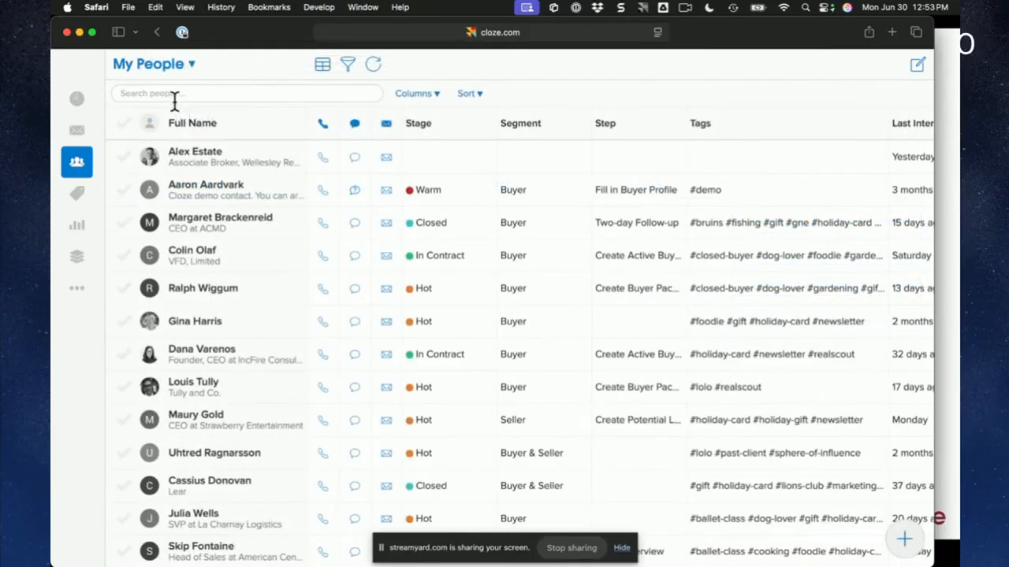
pyautogui.click(168, 92)
pyautogui.write('#holi')
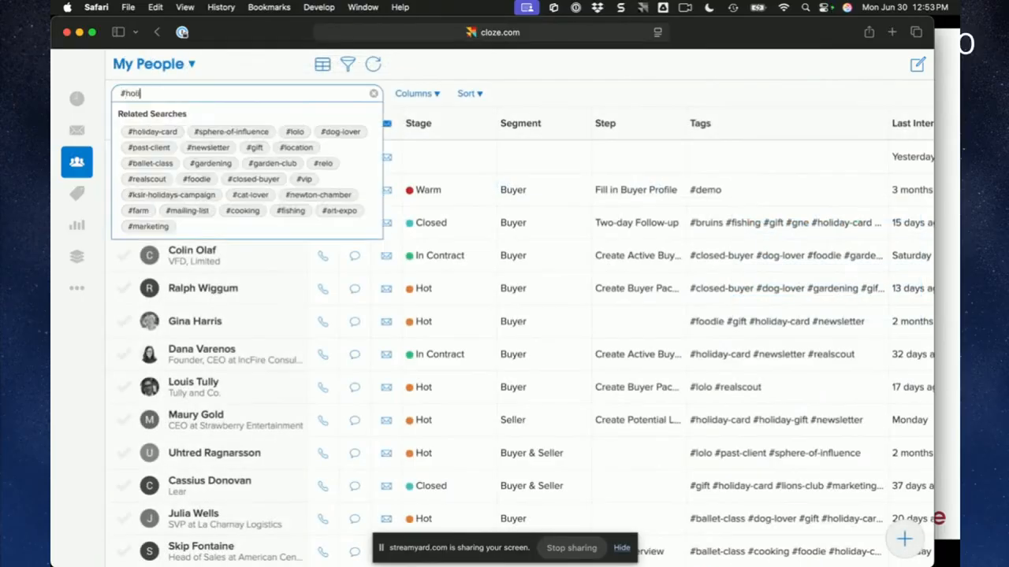
pyautogui.click(152, 131)
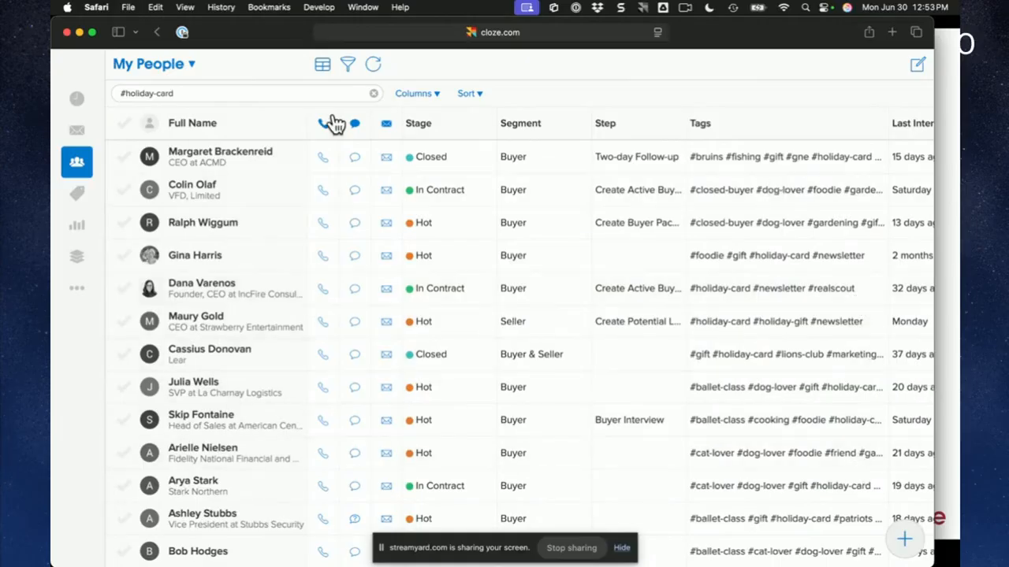
# Step: Select all contacts tagged #holiday-card and start a mail merge to them
pyautogui.click(124, 129)
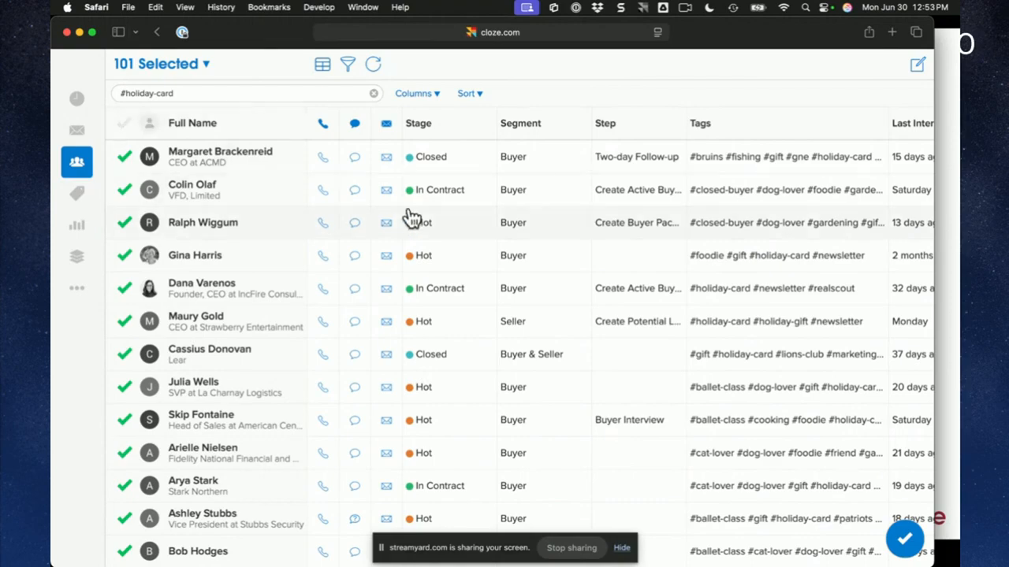
pyautogui.click(905, 539)
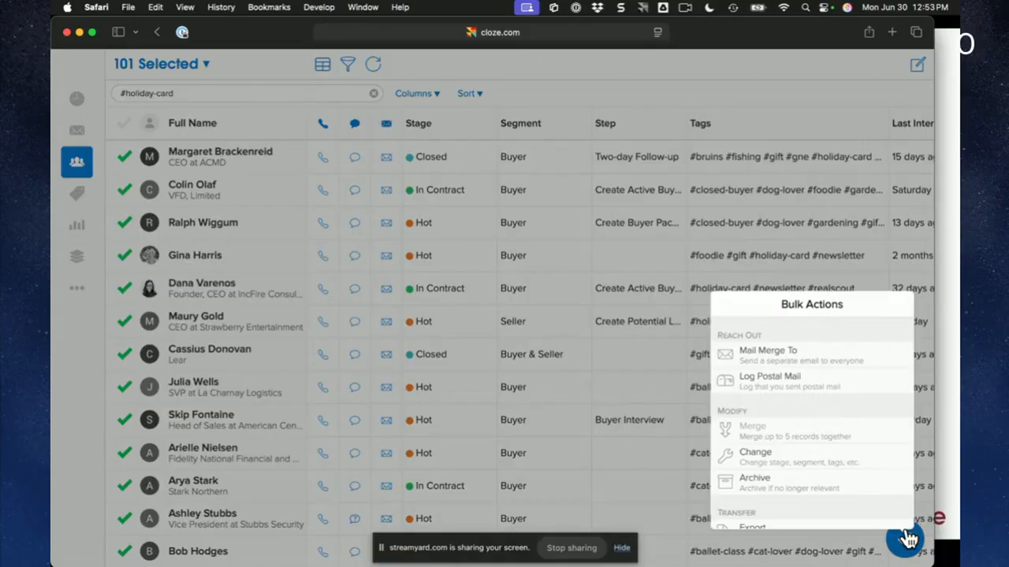
pyautogui.click(747, 360)
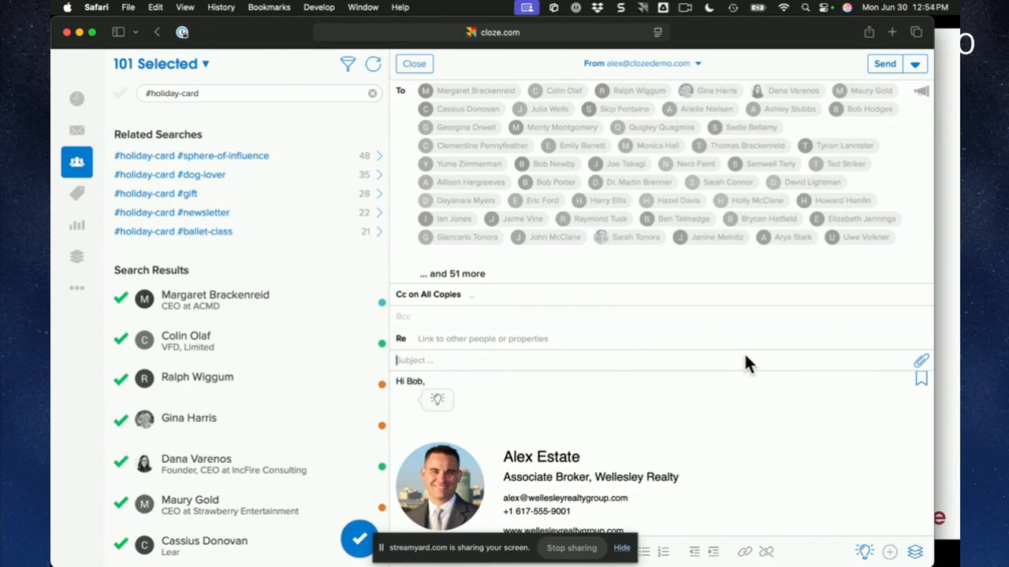
# Step: Ghostwrite the mail merge's subject and body on the custom topic "wish a client a happy 4th of July" and use the generated content
pyautogui.click(864, 552)
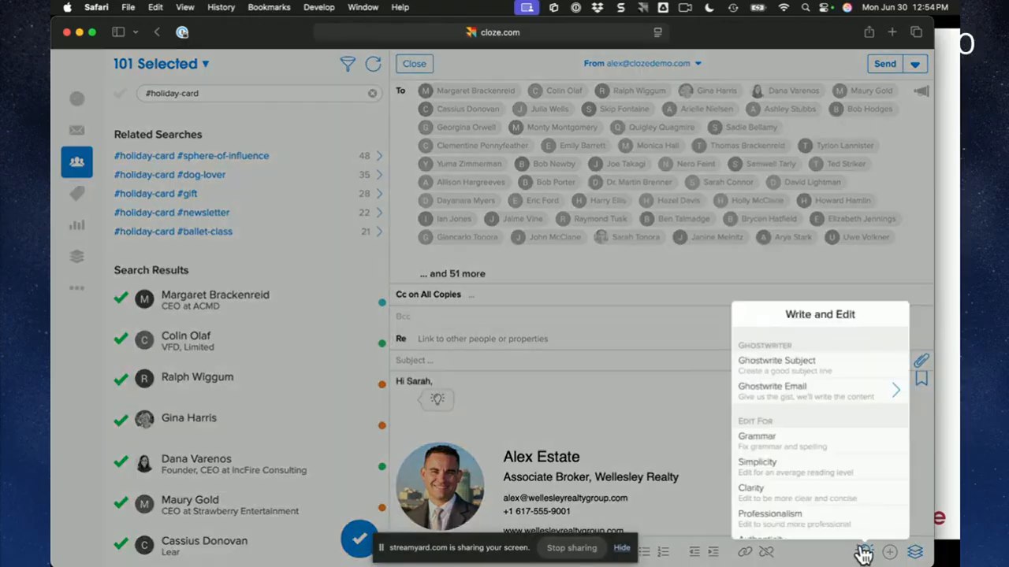
pyautogui.click(596, 430)
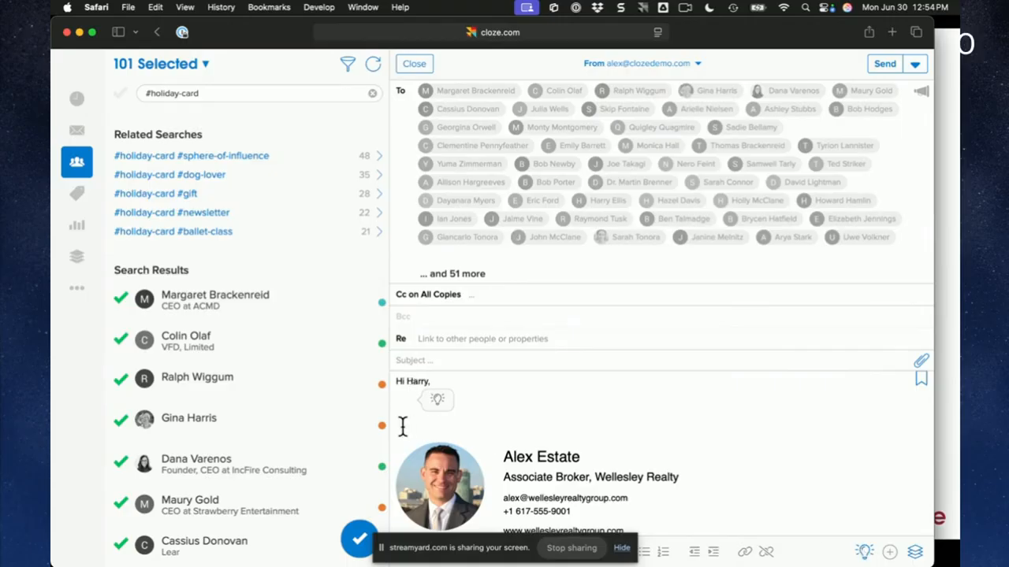
pyautogui.click(438, 402)
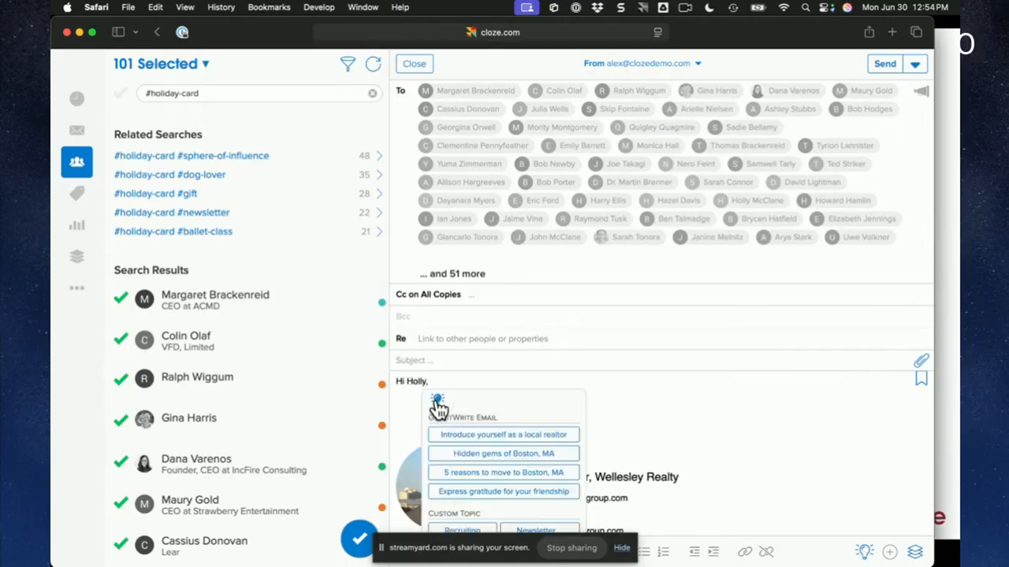
pyautogui.scroll(-2, 612, 383)
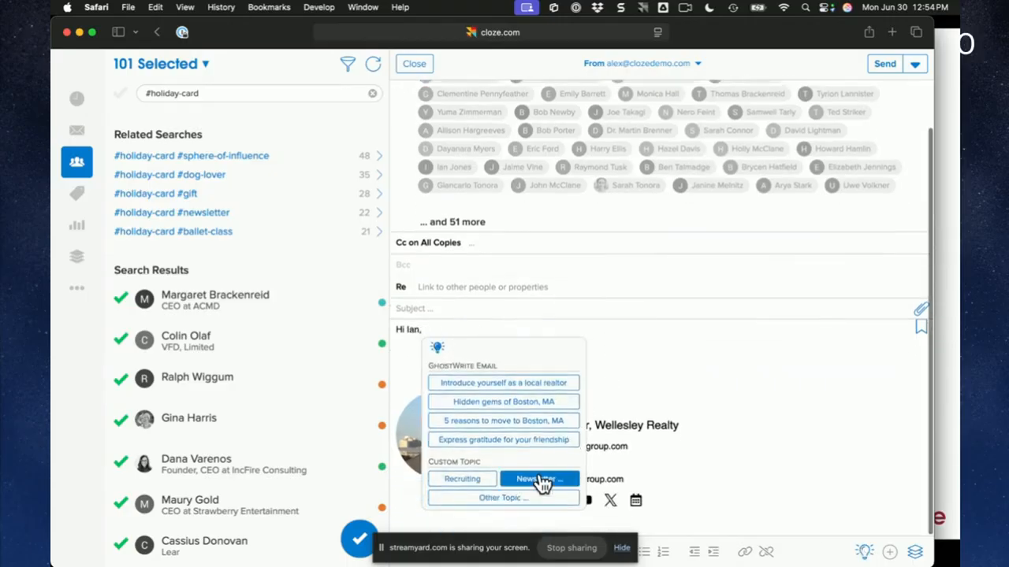
pyautogui.click(505, 499)
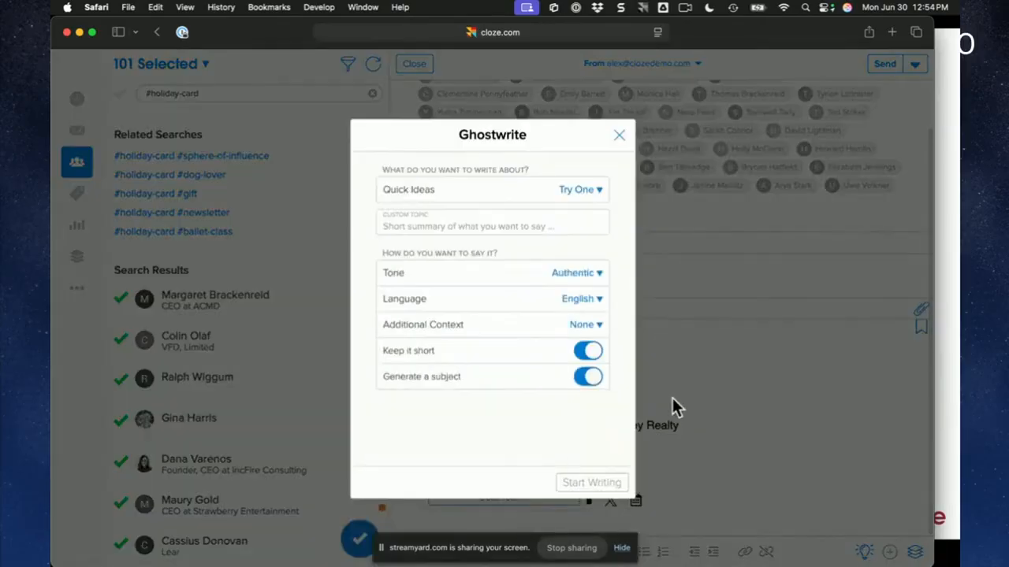
pyautogui.click(508, 226)
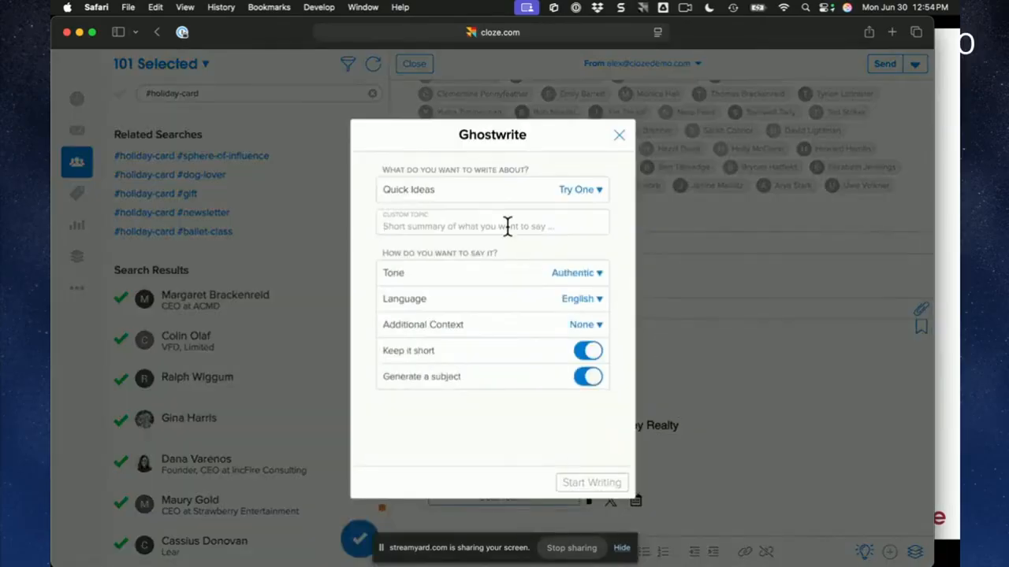
pyautogui.write('wish a cl')
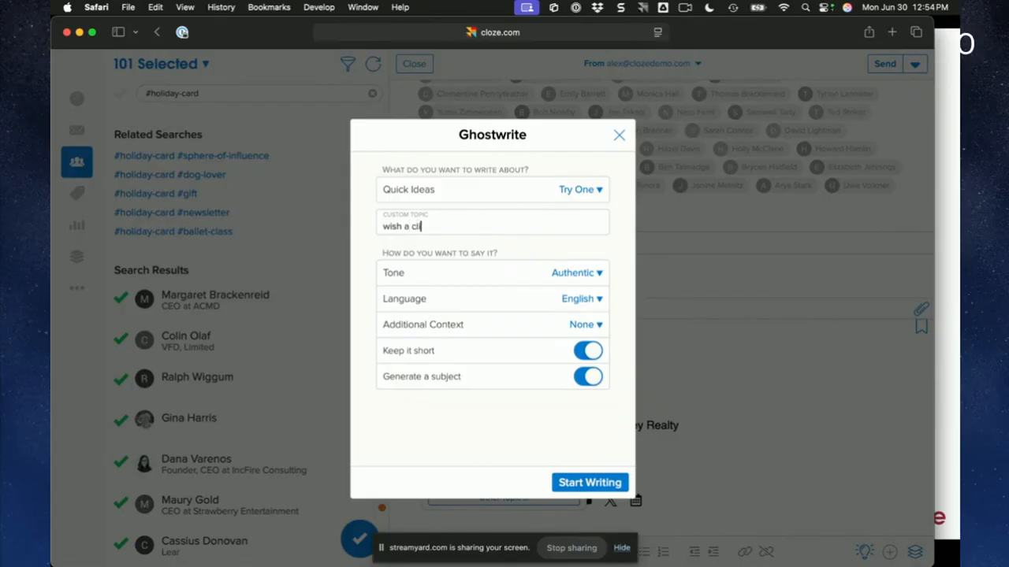
pyautogui.write('ient a happy 4th of')
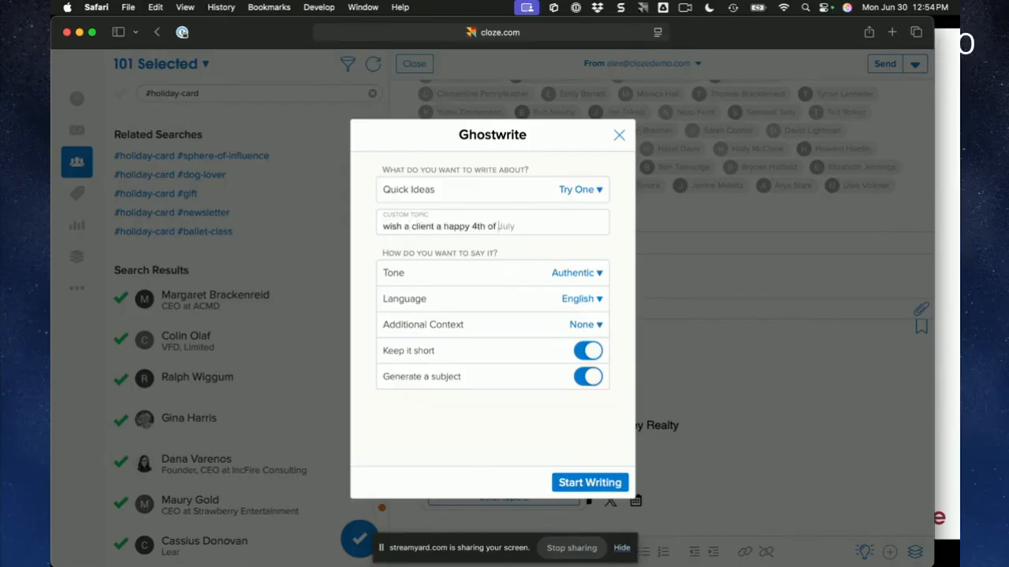
pyautogui.press('Tab')
pyautogui.click(575, 483)
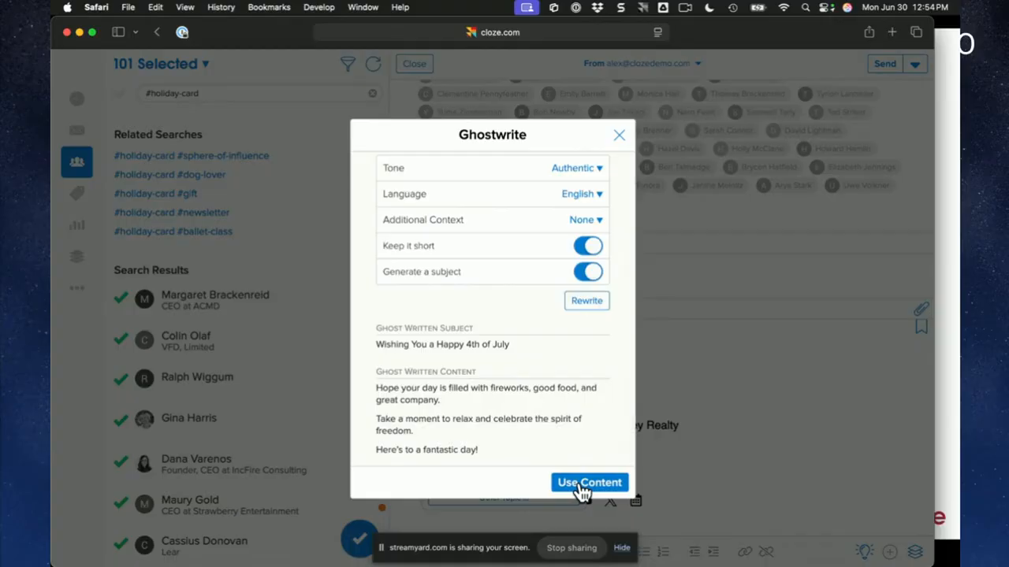
pyautogui.click(587, 482)
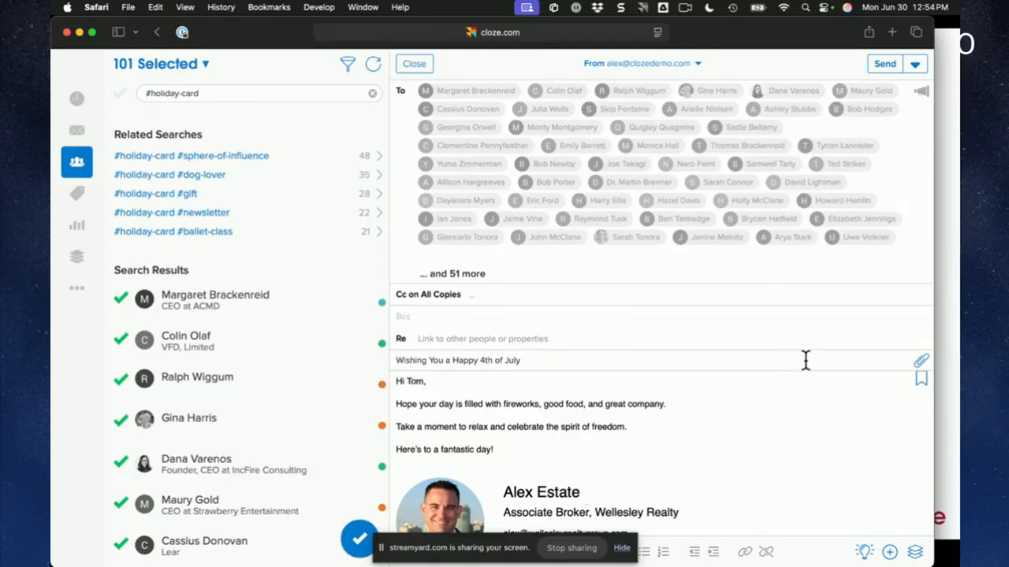
# Step: Widen the browser window, view the mail merge copy customizable for the first recipient, and return to the message for all recipients
pyautogui.moveTo(933, 316); pyautogui.dragTo(956, 316)
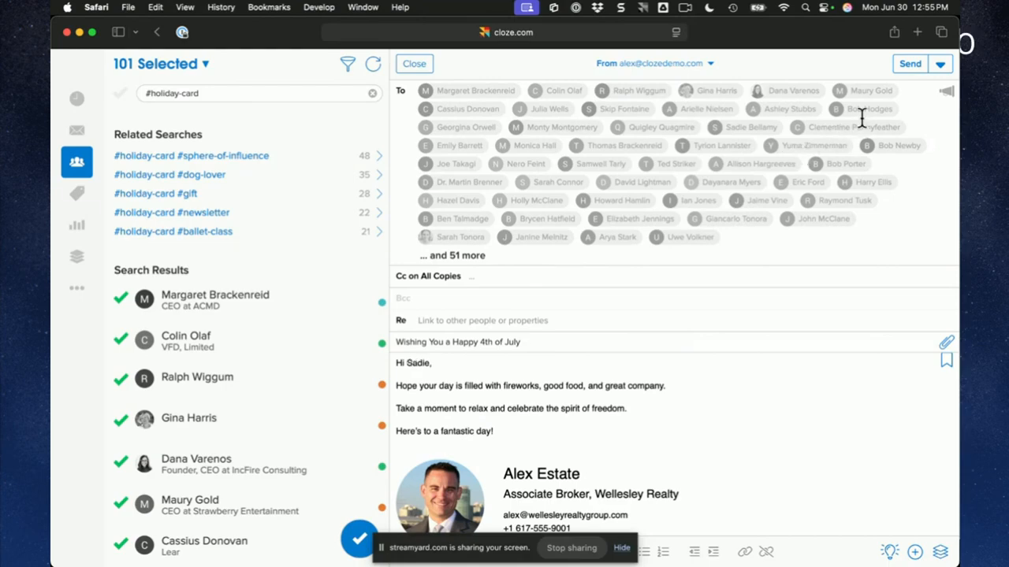
pyautogui.click(942, 64)
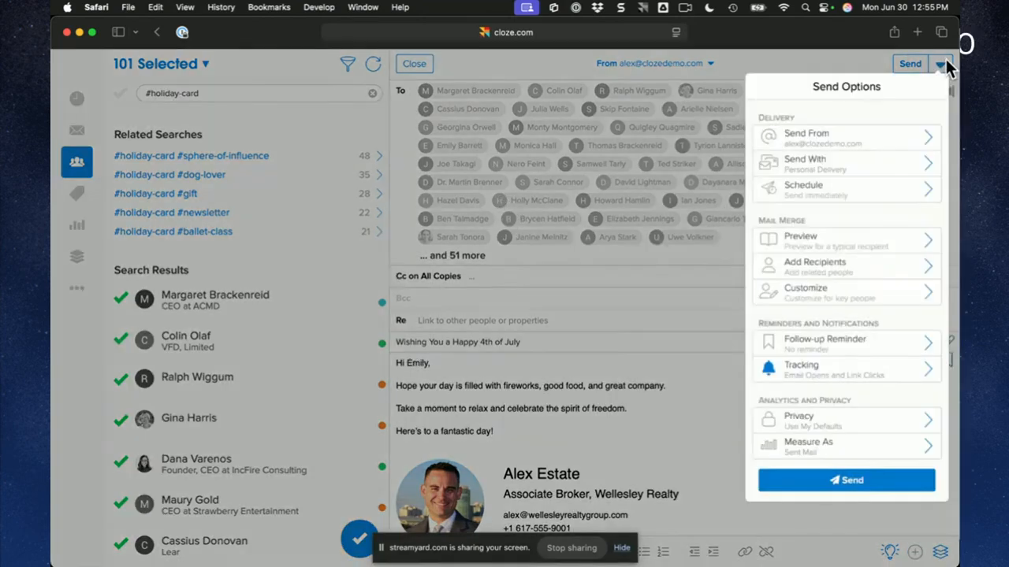
pyautogui.click(852, 305)
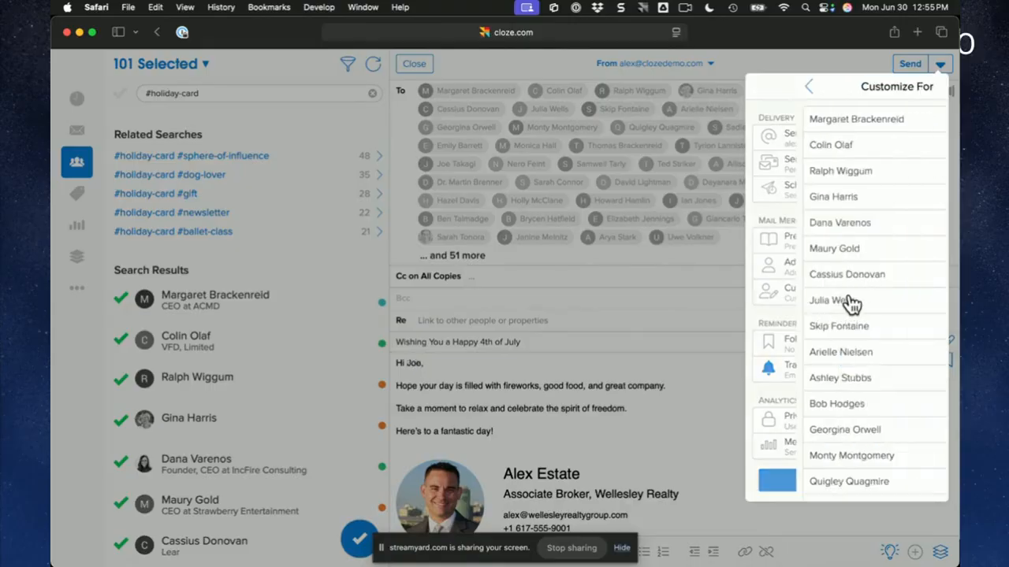
pyautogui.click(802, 128)
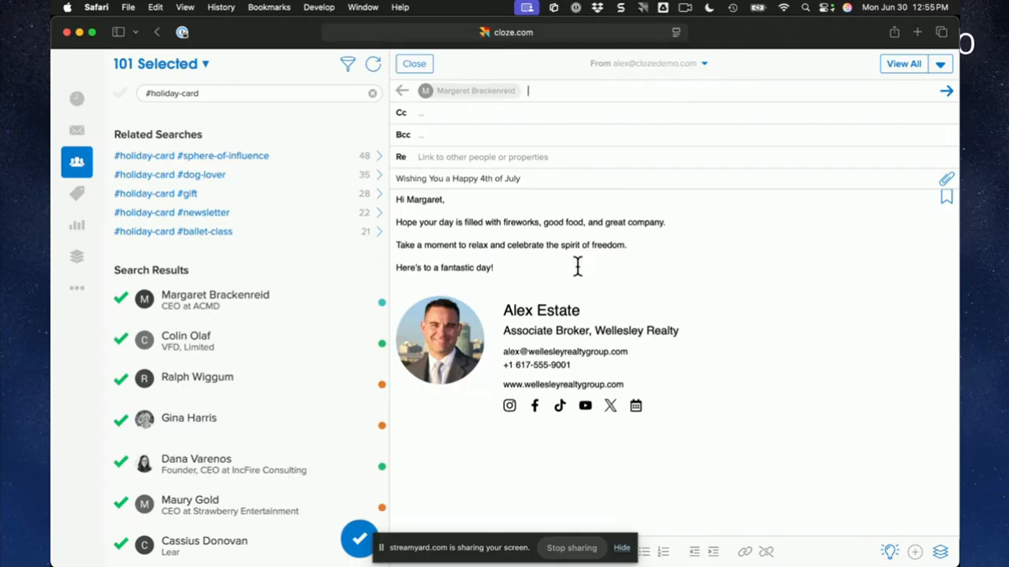
pyautogui.click(897, 66)
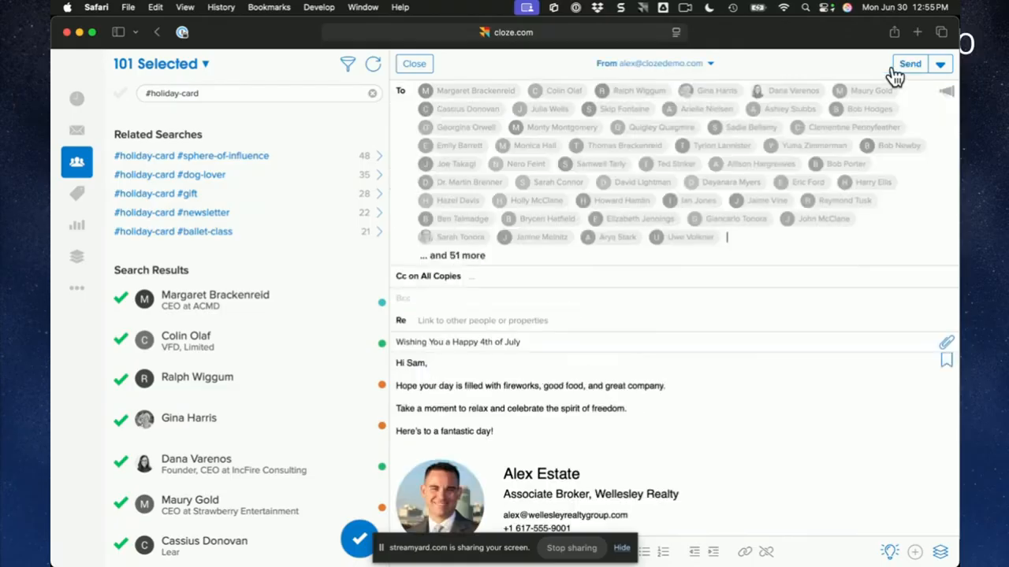
# Step: Add each recipient's matching spouse to the To line of the mail merge and dismiss the notice
pyautogui.click(941, 67)
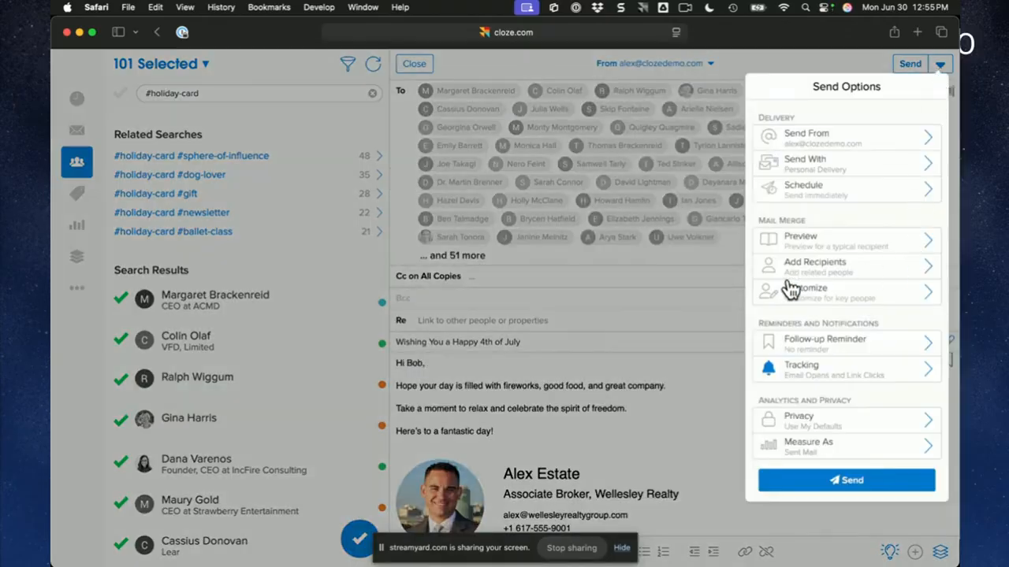
pyautogui.click(843, 271)
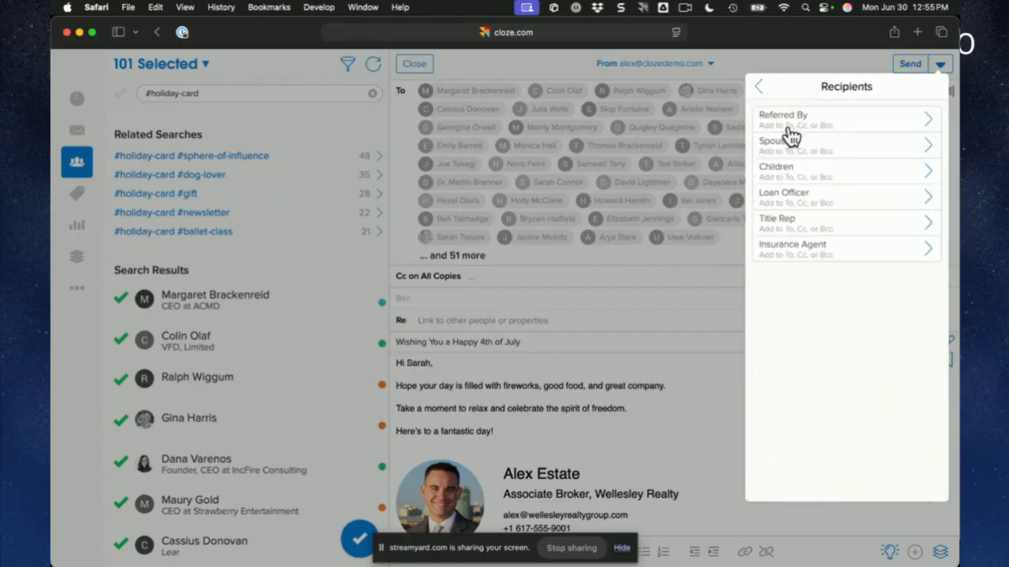
pyautogui.click(809, 147)
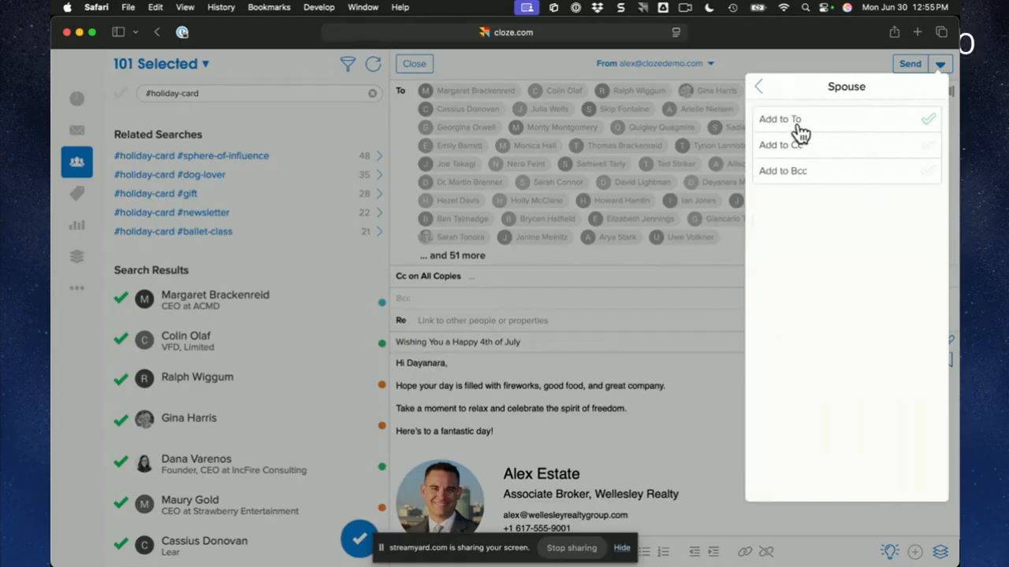
pyautogui.click(800, 129)
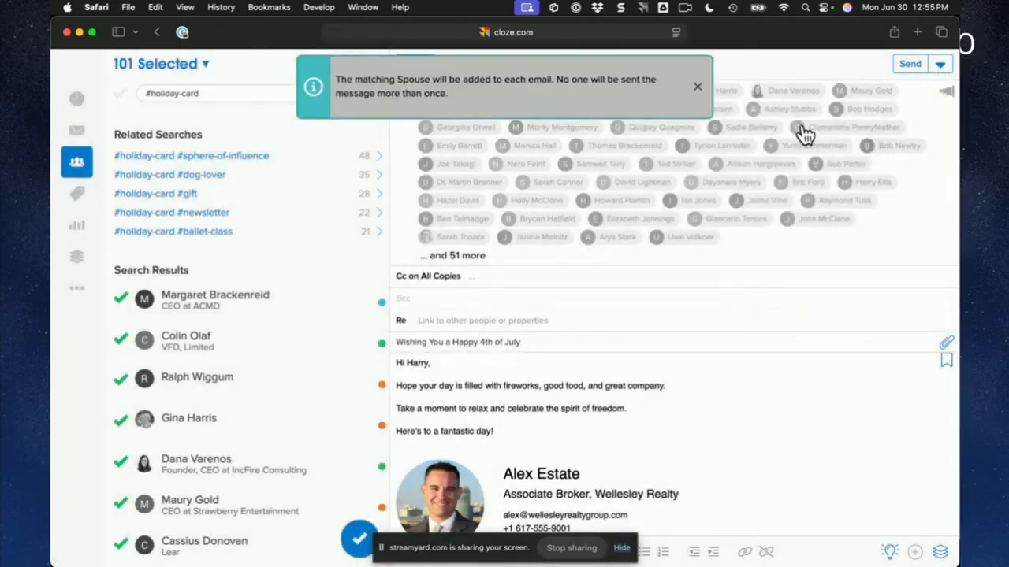
pyautogui.click(697, 88)
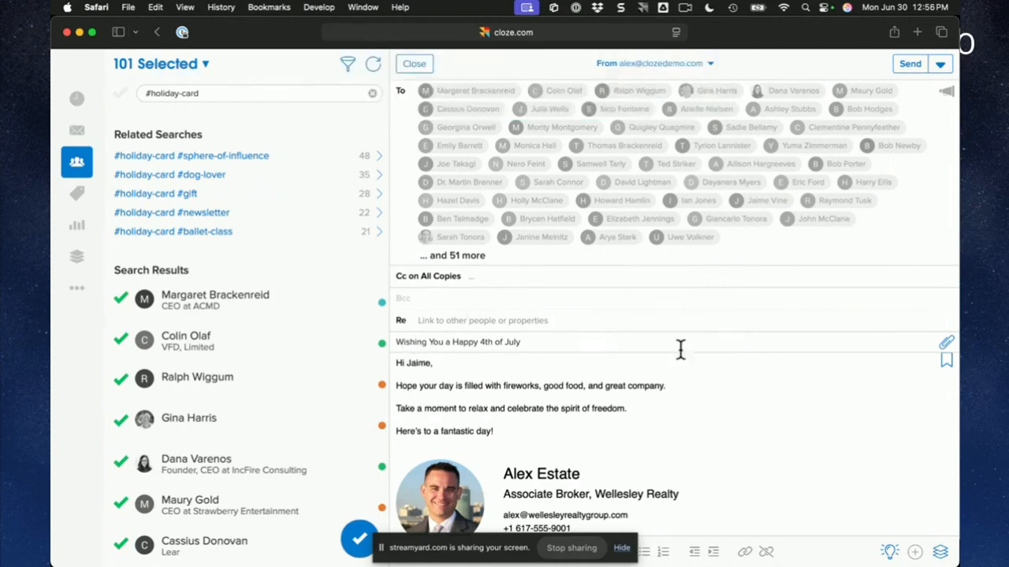
# Step: View the first recipient's customizable mail merge copy with the spouse included in the recipients and greeting
pyautogui.click(940, 66)
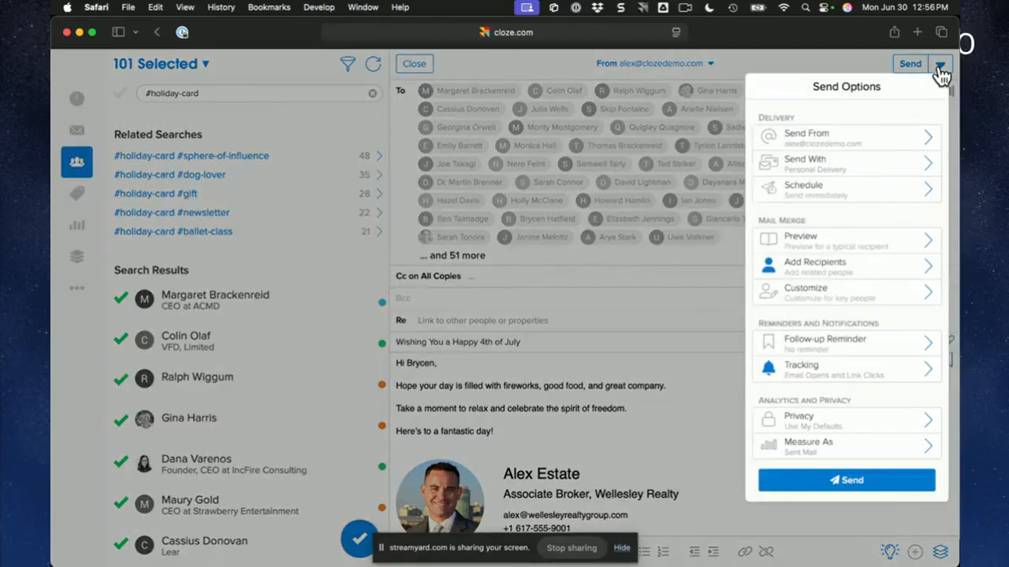
pyautogui.click(841, 298)
pyautogui.click(816, 122)
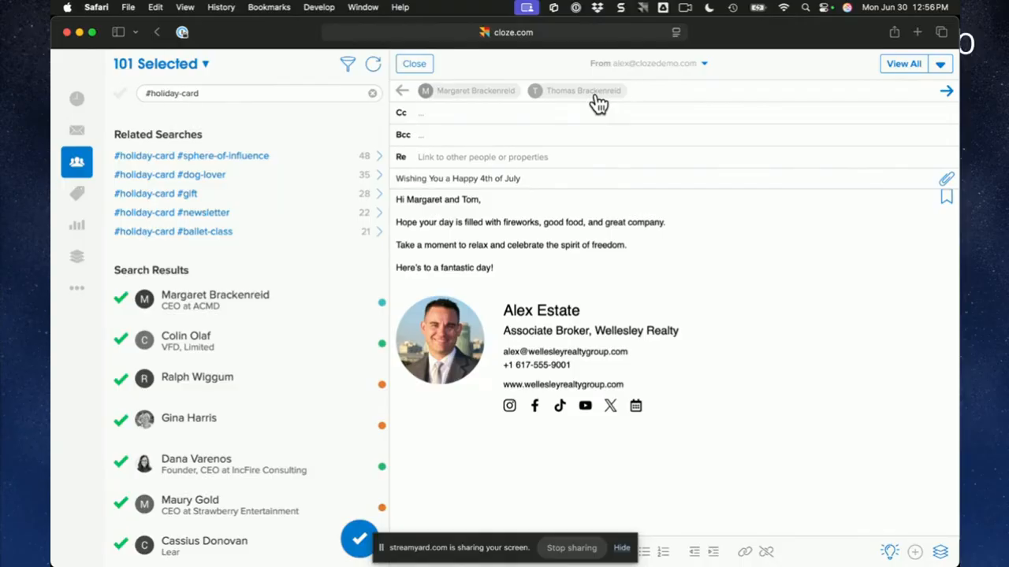
# Step: Close the mail merge, open the first contact's profile and examine the spouse and children fields under Details
pyautogui.click(413, 66)
pyautogui.click(450, 90)
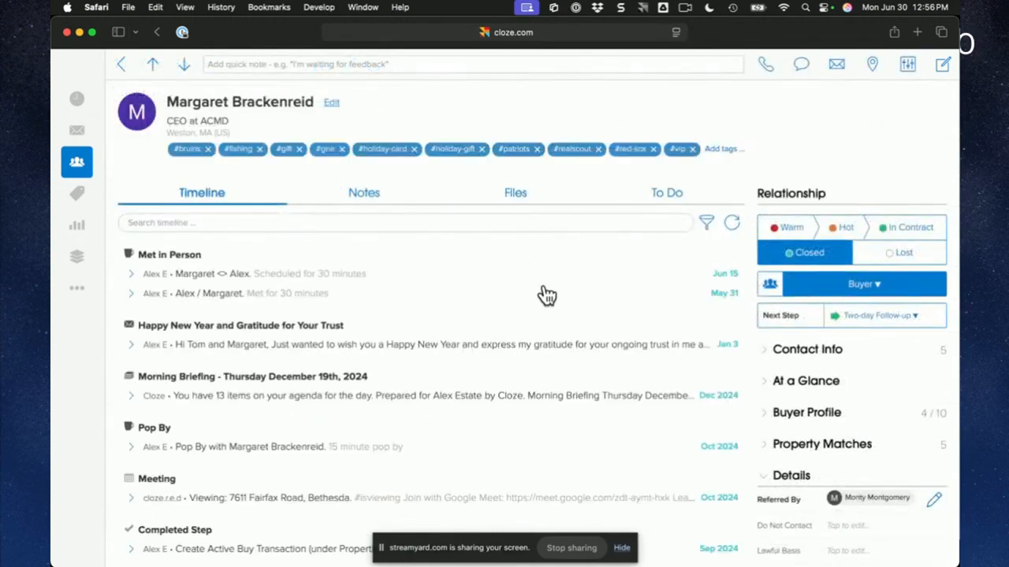
pyautogui.scroll(-1, 540, 292)
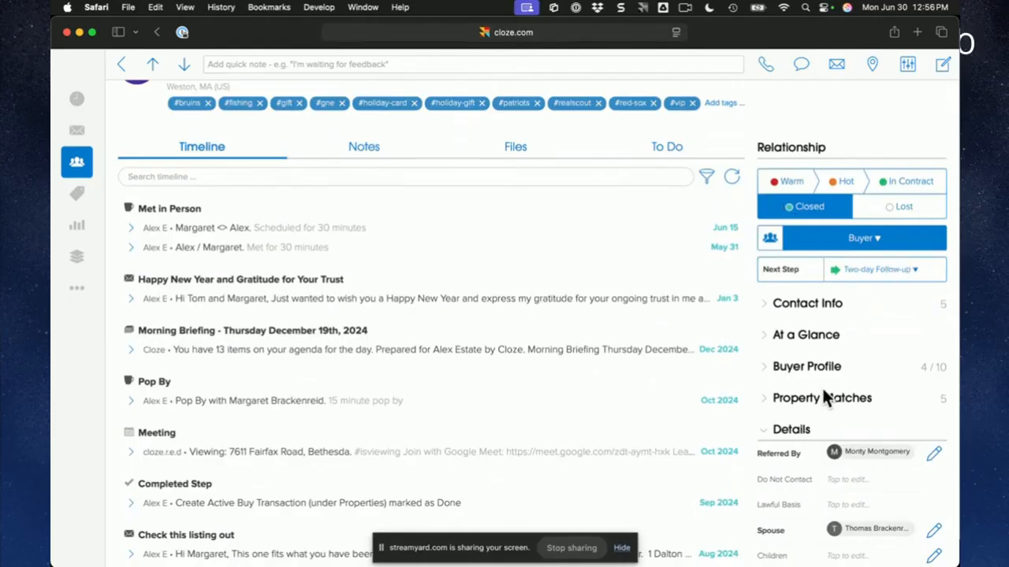
pyautogui.scroll(-2, 824, 394)
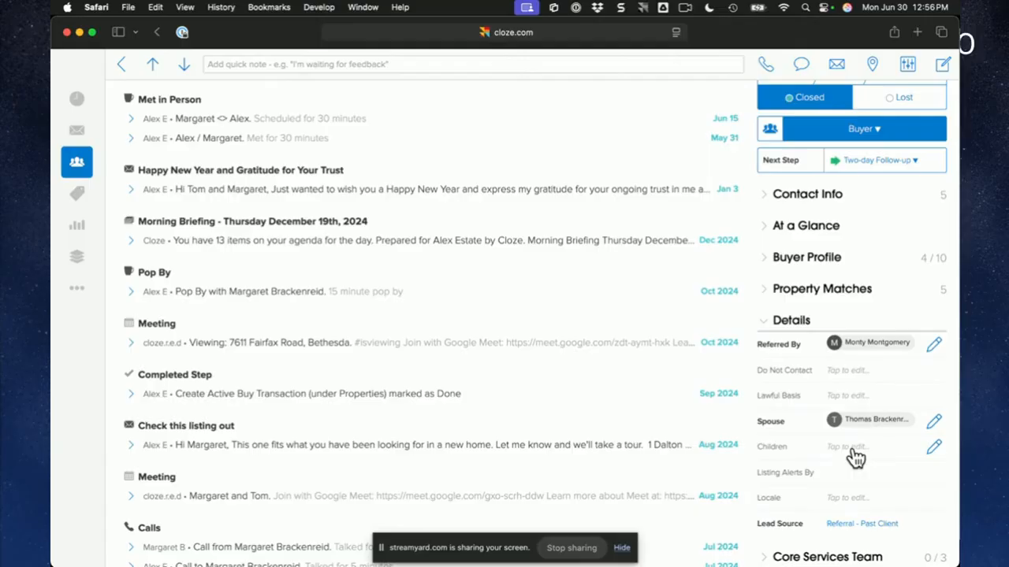
# Step: Add a #new tag to the contact and remove it again
pyautogui.scroll(5, 856, 457)
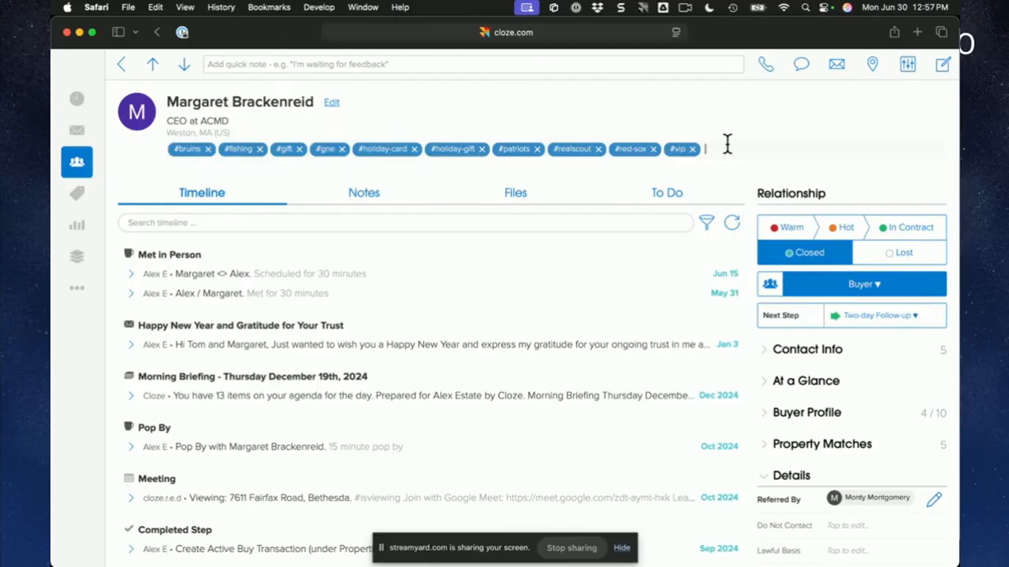
pyautogui.write('new')
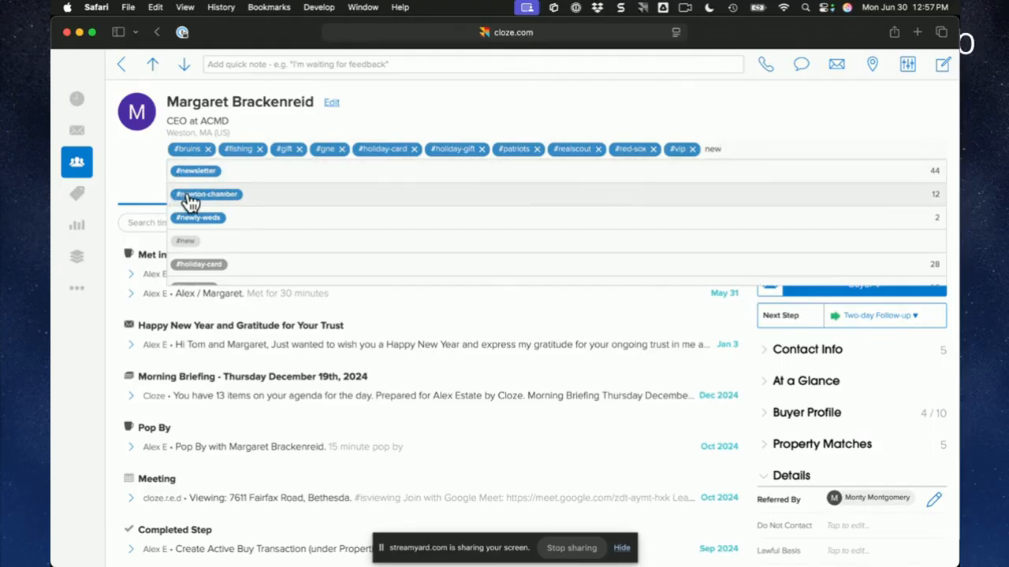
pyautogui.click(191, 251)
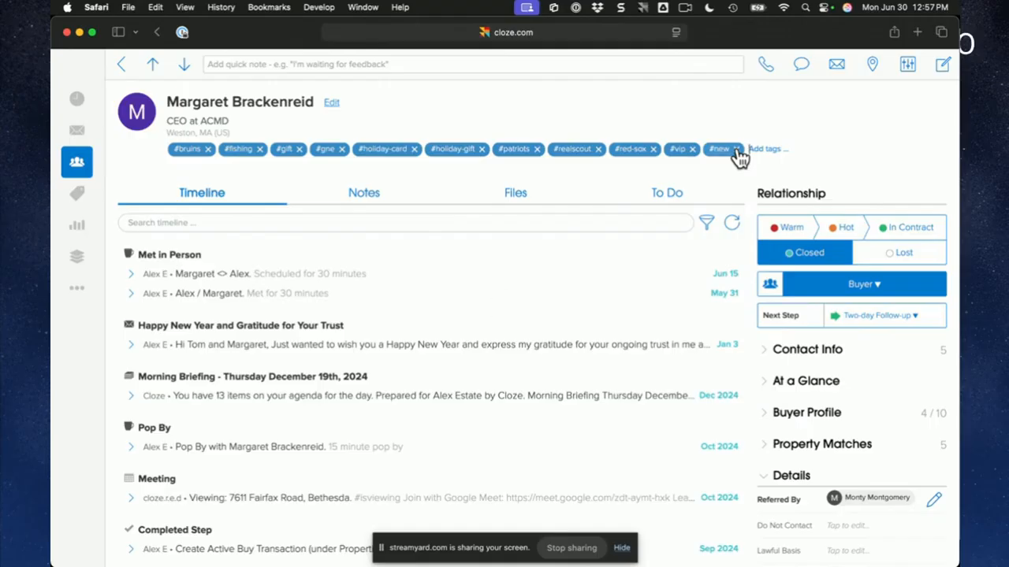
pyautogui.click(738, 150)
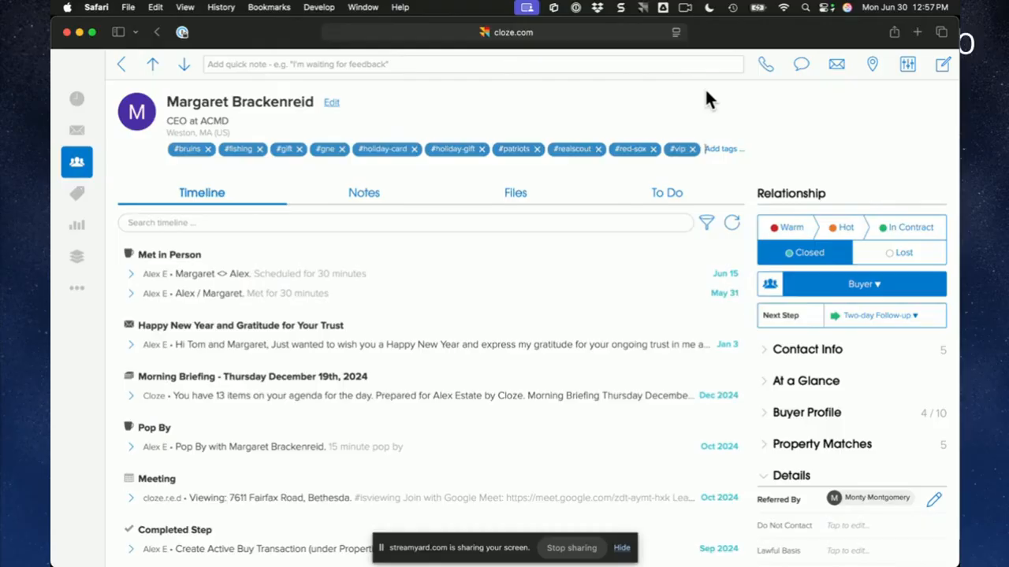
# Step: Collapse the contact's Details section and view the fields under Important Dates
pyautogui.scroll(-5, 780, 304)
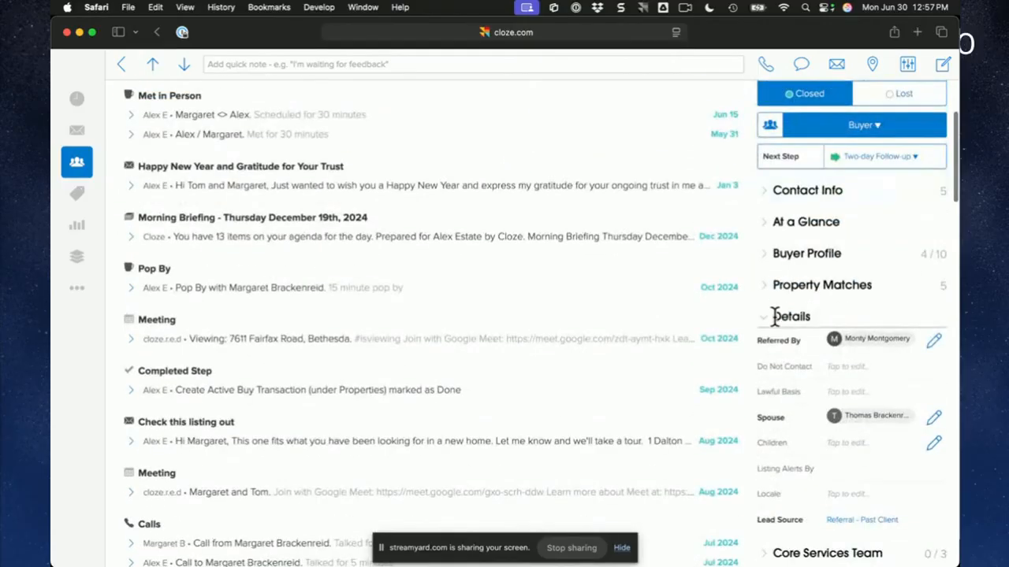
pyautogui.click(762, 324)
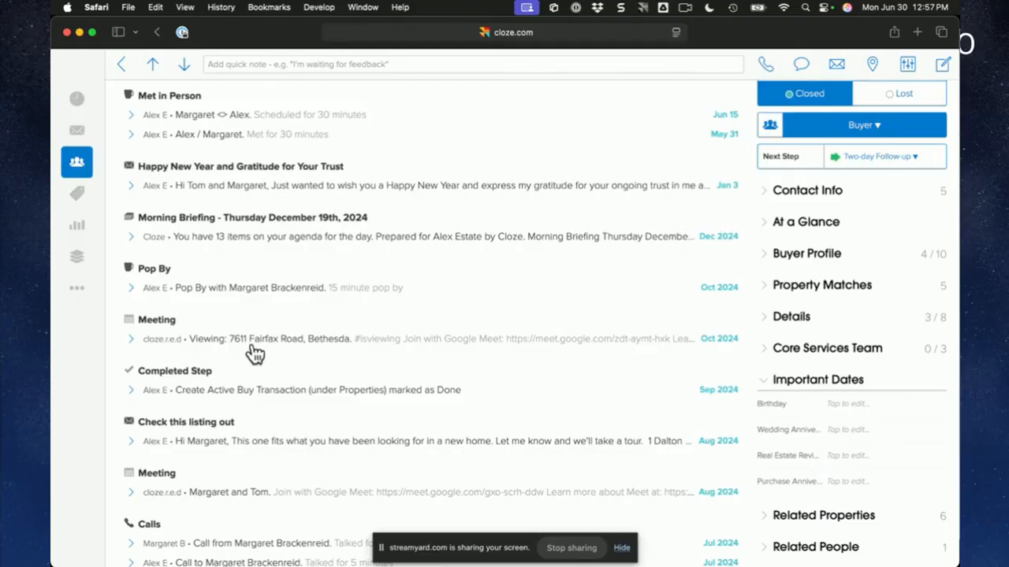
# Step: View the connected accounts in the settings and the real estate services that can be added, and close the settings
pyautogui.click(65, 297)
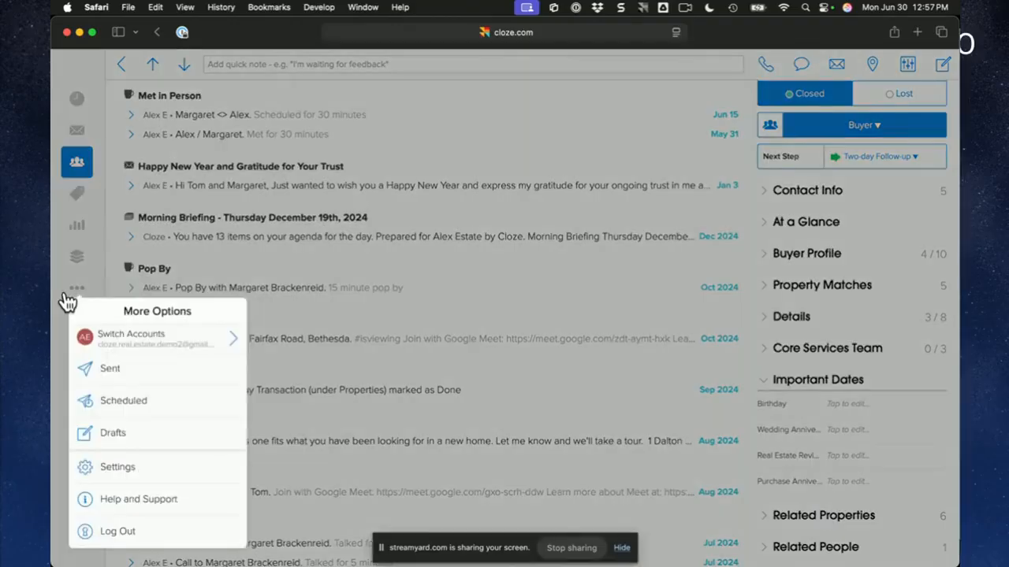
pyautogui.click(131, 468)
pyautogui.click(418, 239)
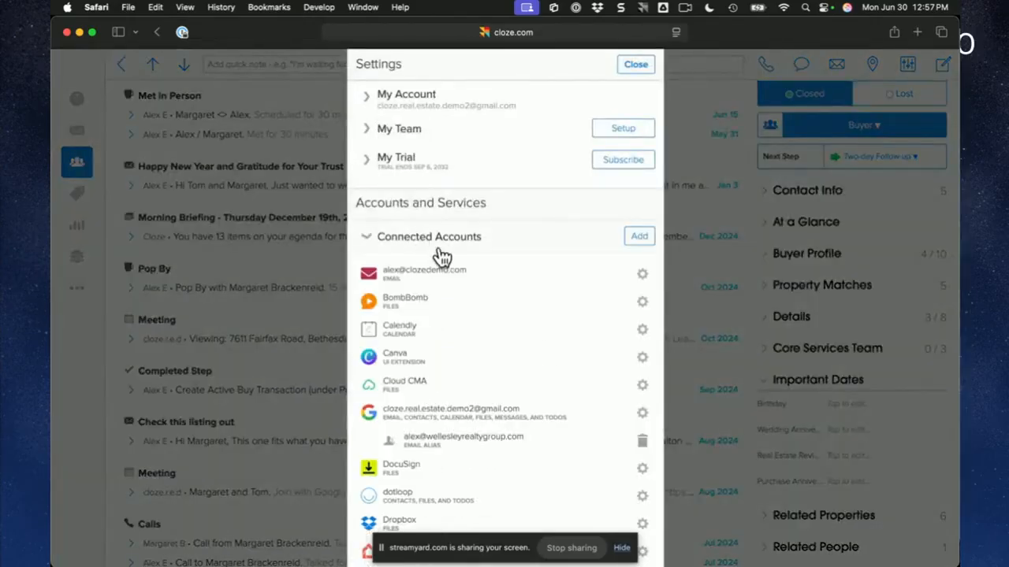
pyautogui.click(640, 237)
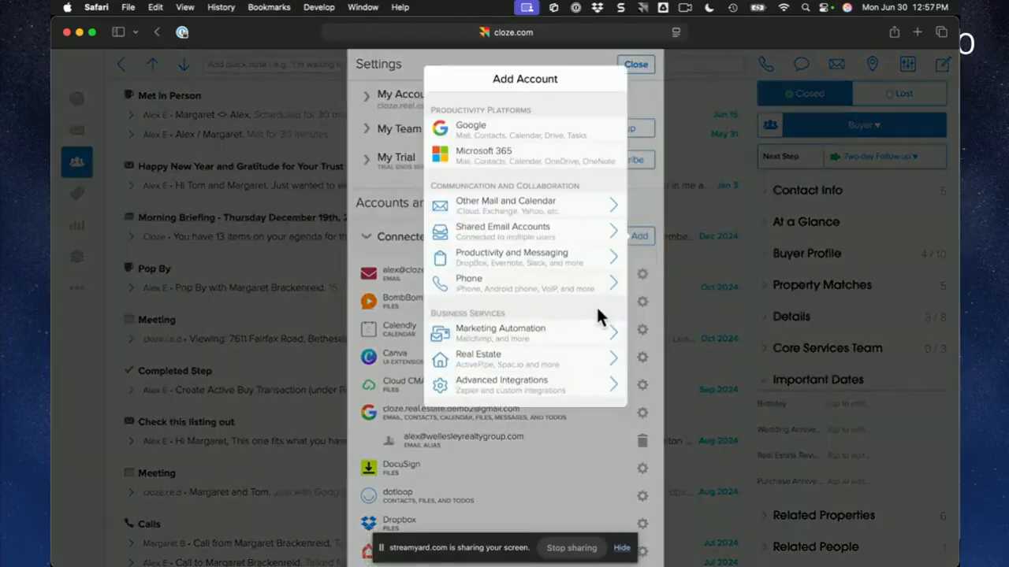
pyautogui.click(576, 360)
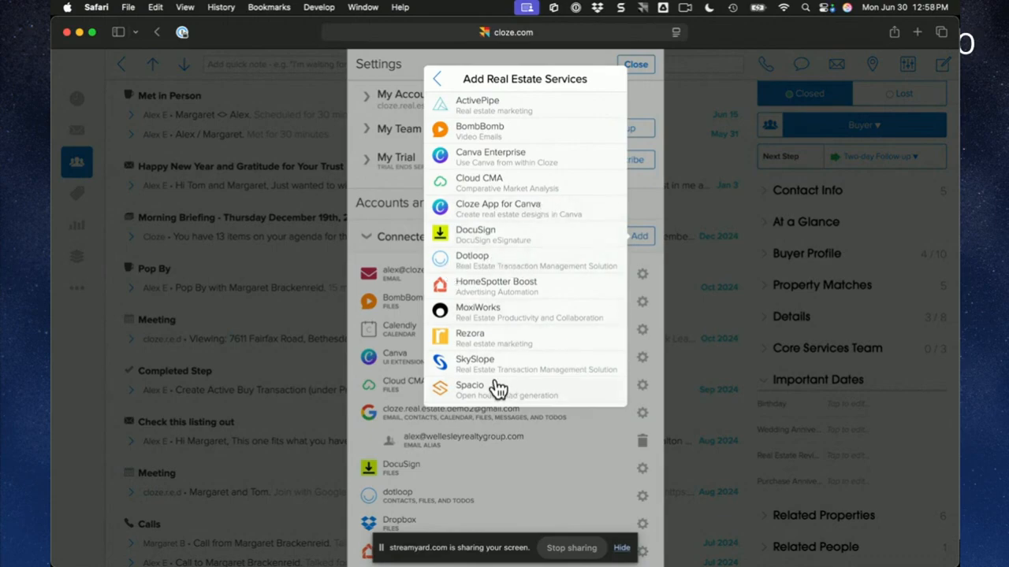
pyautogui.click(409, 65)
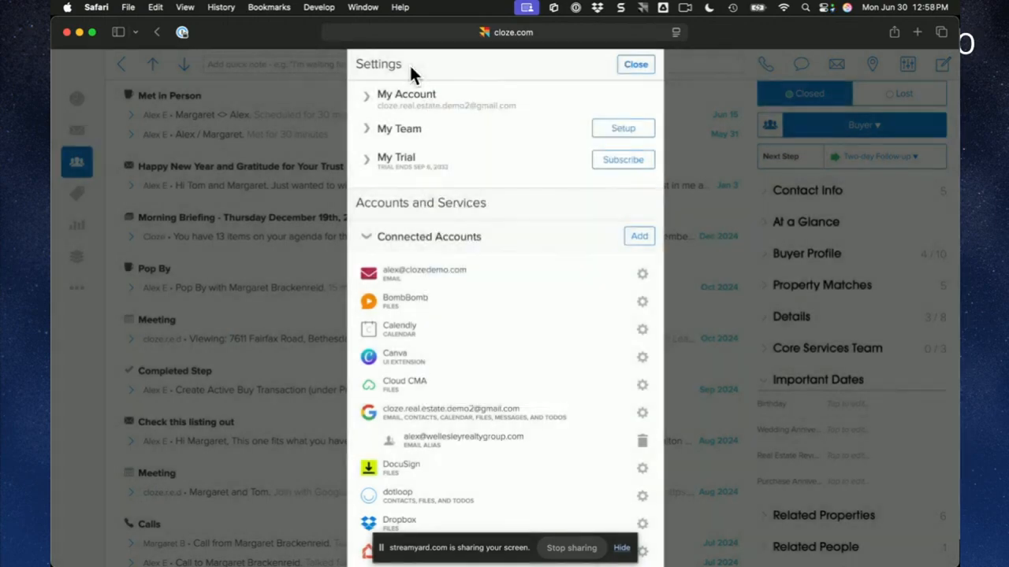
pyautogui.click(635, 65)
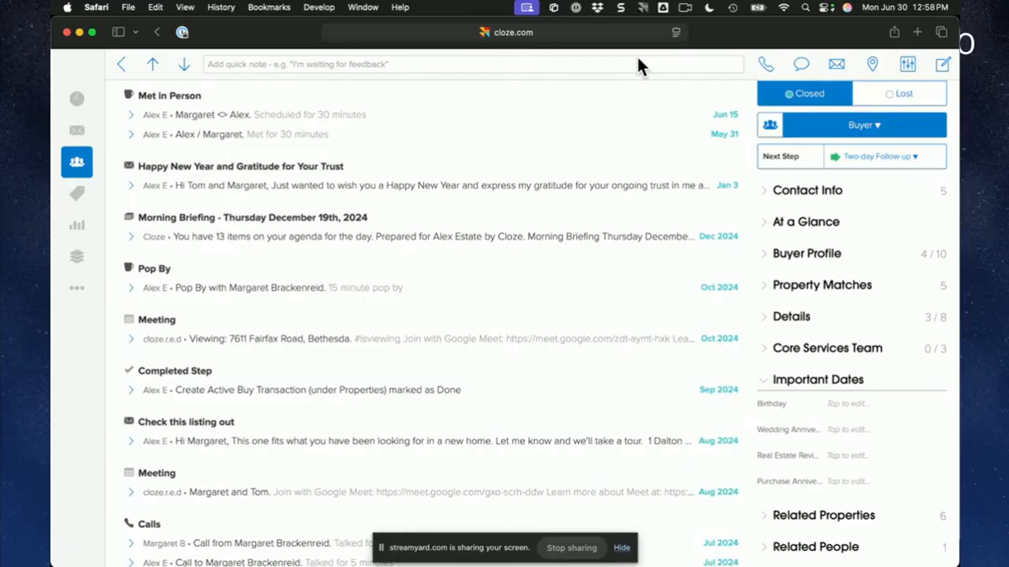
# Step: Switch to the slide presentation and advance from Quick Tag Search to the "How do I start using Cloze?" slide
pyautogui.scroll(5, 587, 163)
pyautogui.scroll(-2, 587, 162)
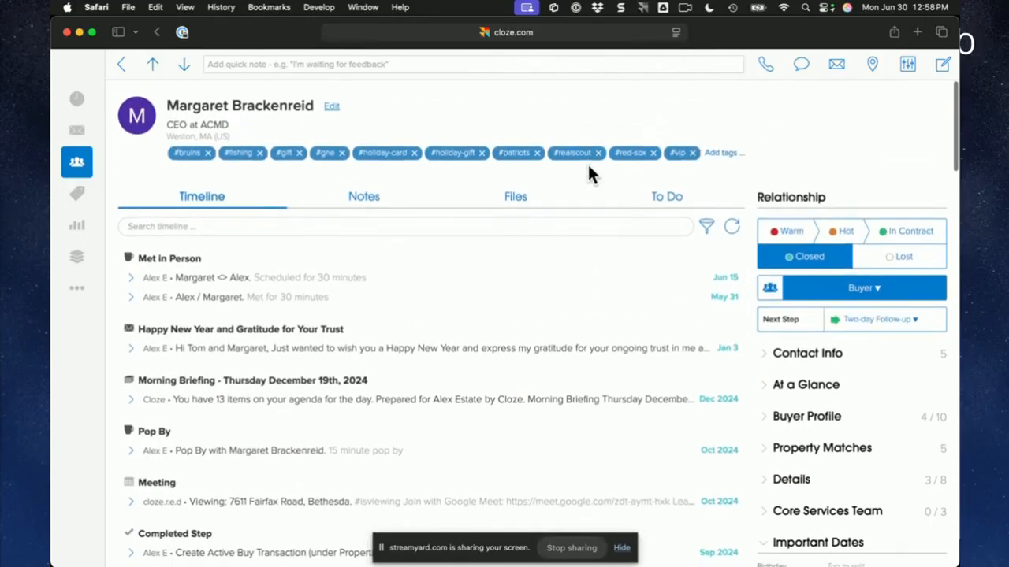
pyautogui.hotkey('ctrl', 'Up')
pyautogui.click(466, 368)
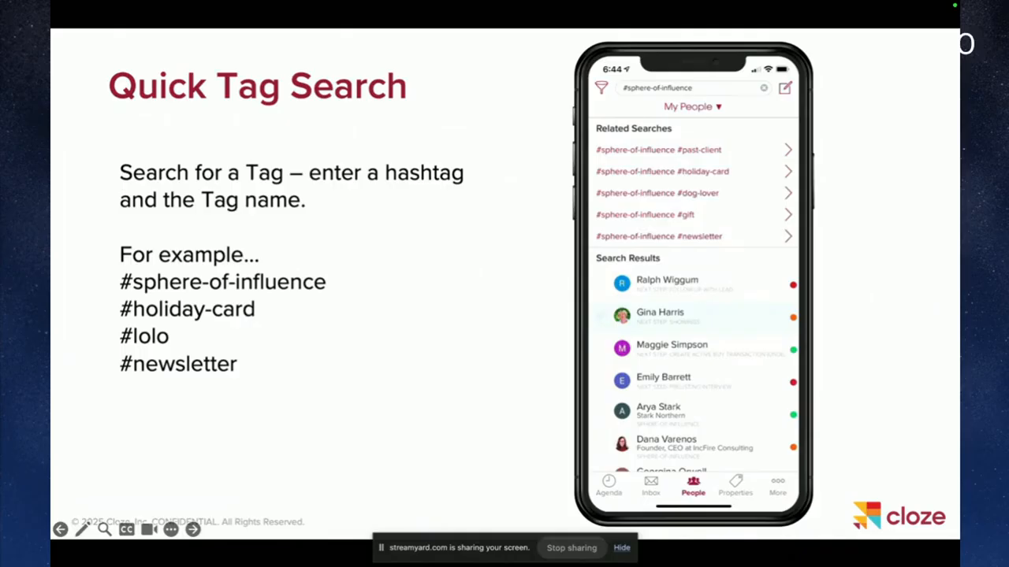
pyautogui.press('Right')
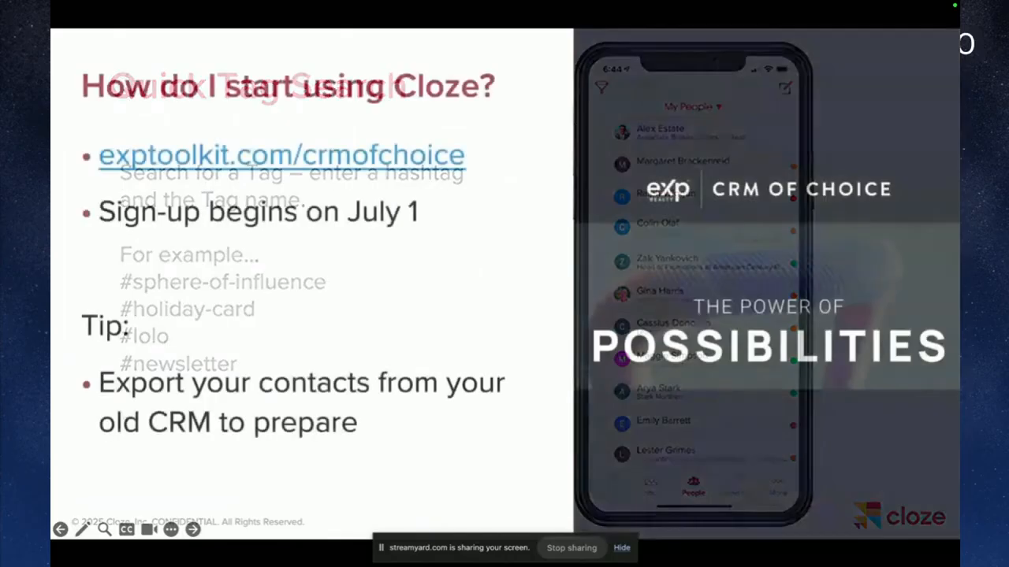